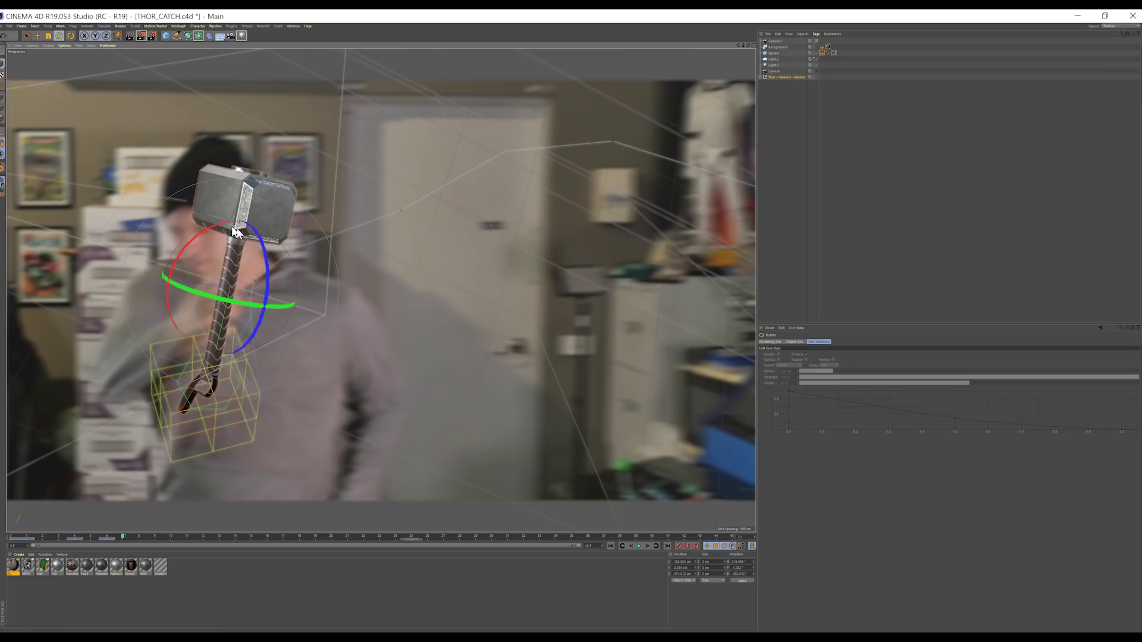
# Move and rotate Thor's hammer at frame 7 so it lines up with the actor's hand.
pyautogui.moveTo(241, 237); pyautogui.dragTo(235, 233)
pyautogui.click(37, 35)
pyautogui.moveTo(205, 285)
pyautogui.mouseDown()
pyautogui.moveTo(225, 257)
pyautogui.moveTo(221, 269)
pyautogui.mouseUp()
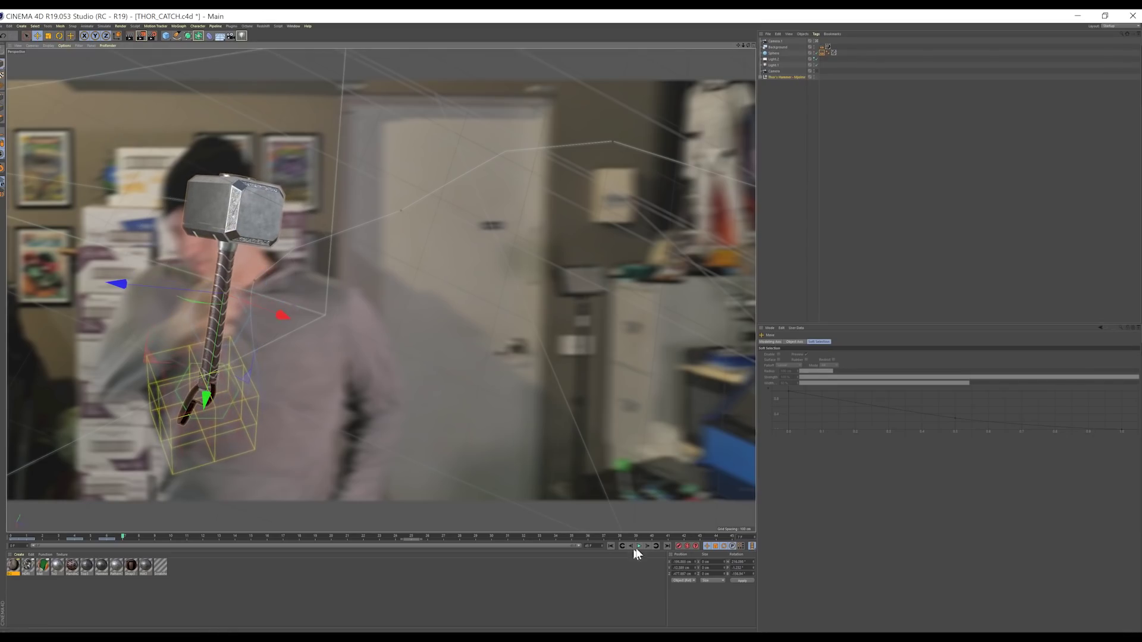
pyautogui.moveTo(112, 539); pyautogui.dragTo(123, 536)
pyautogui.press('r')
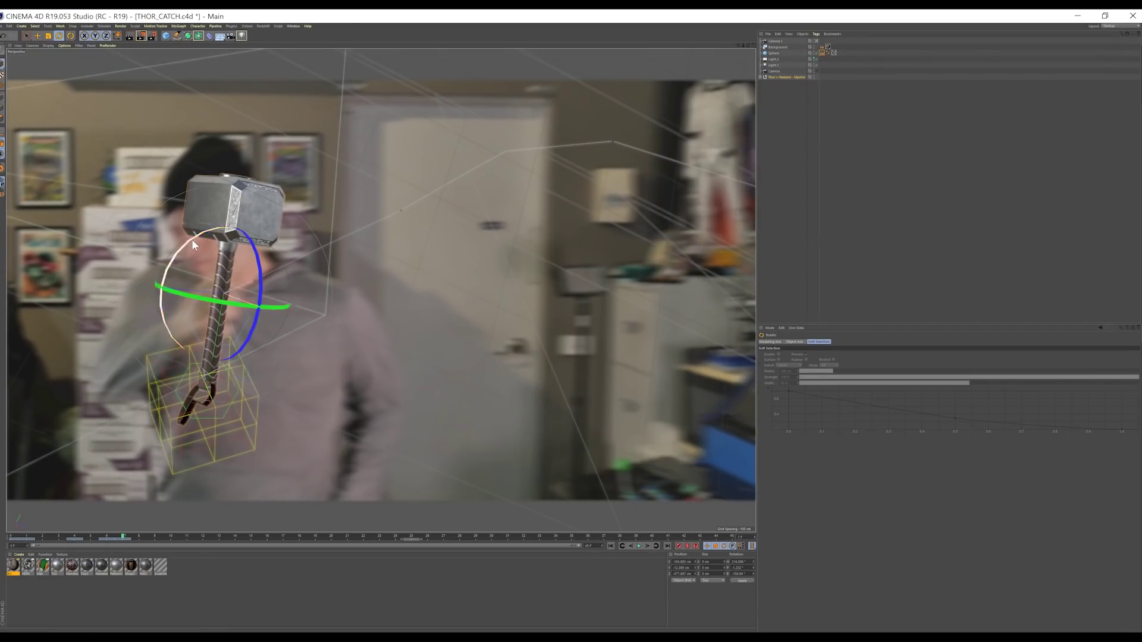
pyautogui.moveTo(191, 239); pyautogui.dragTo(268, 302)
# Reposition and rotate the hammer at frame 8 to follow the actor's lowering hand.
pyautogui.moveTo(126, 533); pyautogui.dragTo(140, 535)
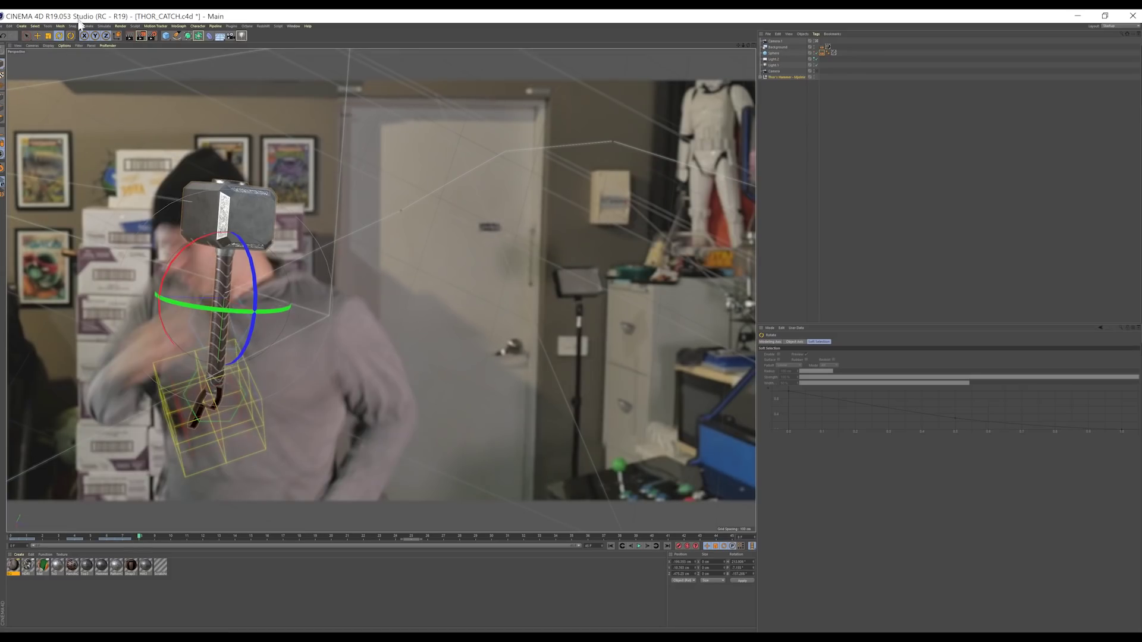
pyautogui.press('e')
pyautogui.moveTo(220, 283); pyautogui.dragTo(175, 310)
pyautogui.moveTo(184, 244); pyautogui.dragTo(224, 322)
pyautogui.click(59, 36)
pyautogui.moveTo(185, 274); pyautogui.dragTo(191, 298)
# Rotate the hammer at frame 9 and move it down beside the turning actor to match his hand.
pyautogui.press('e')
pyautogui.moveTo(15, 537); pyautogui.dragTo(155, 537)
pyautogui.press('r')
pyautogui.moveTo(200, 371); pyautogui.dragTo(178, 405)
pyautogui.press('e')
pyautogui.moveTo(209, 349); pyautogui.dragTo(141, 398)
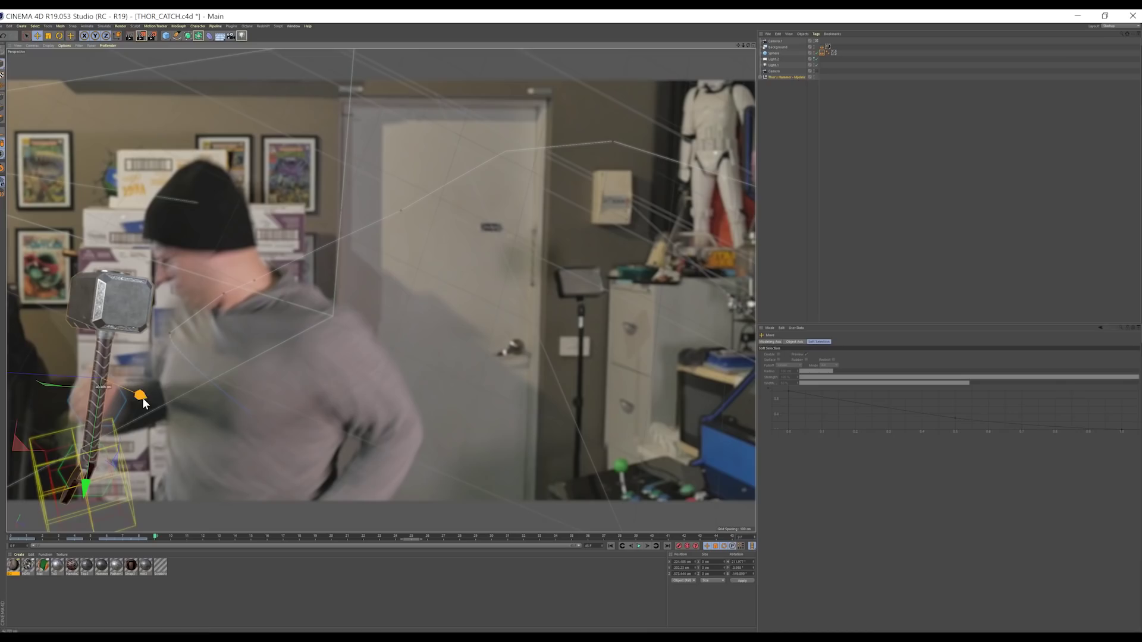
pyautogui.press('r')
pyautogui.moveTo(80, 317); pyautogui.dragTo(119, 316)
pyautogui.moveTo(119, 369)
pyautogui.mouseDown()
pyautogui.moveTo(99, 363)
pyautogui.moveTo(126, 357)
pyautogui.moveTo(116, 390)
pyautogui.mouseUp()
pyautogui.press('e')
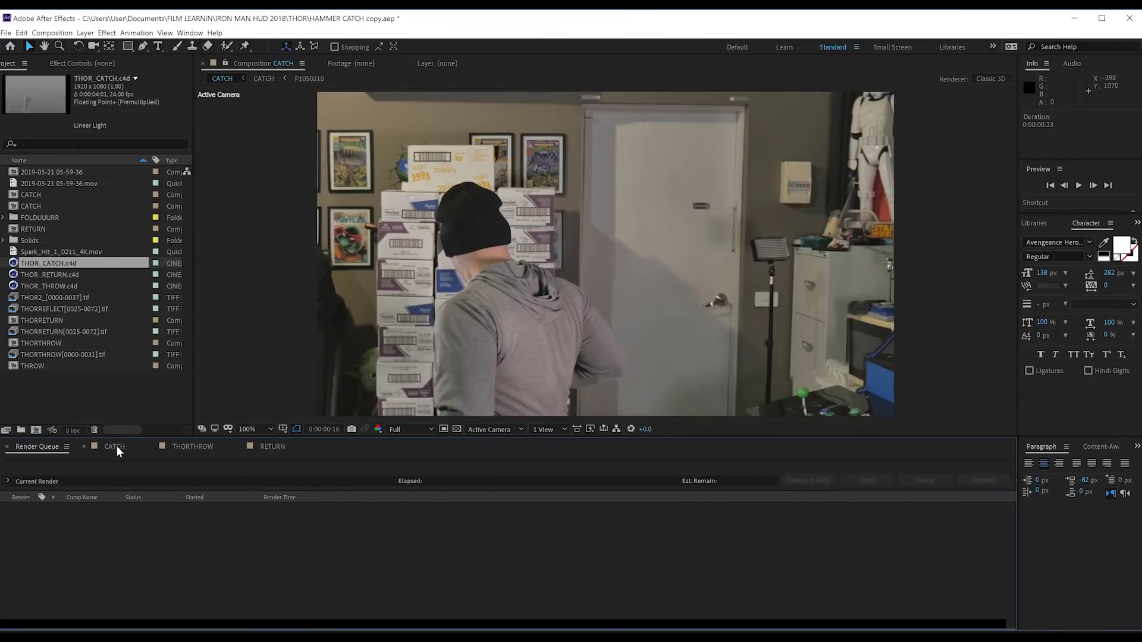
# Switch to After Effects, open the CATCH composition, and look through the THOR_RETURN, THOR_THROW and THOR_CATCH Cinema 4D files.
pyautogui.click(115, 446)
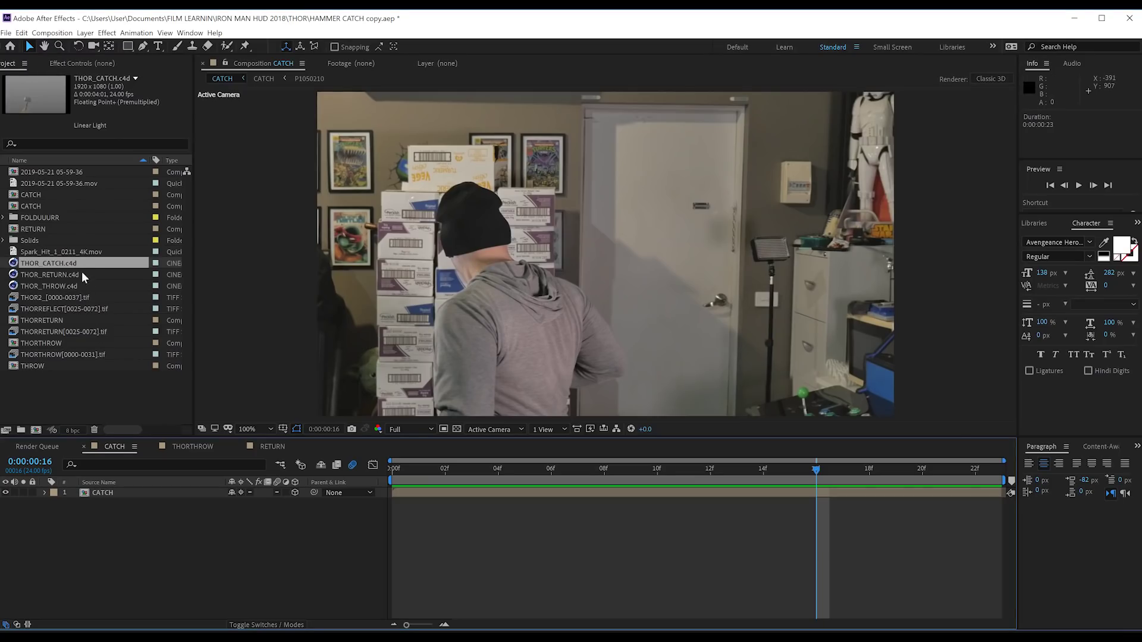
pyautogui.click(52, 270)
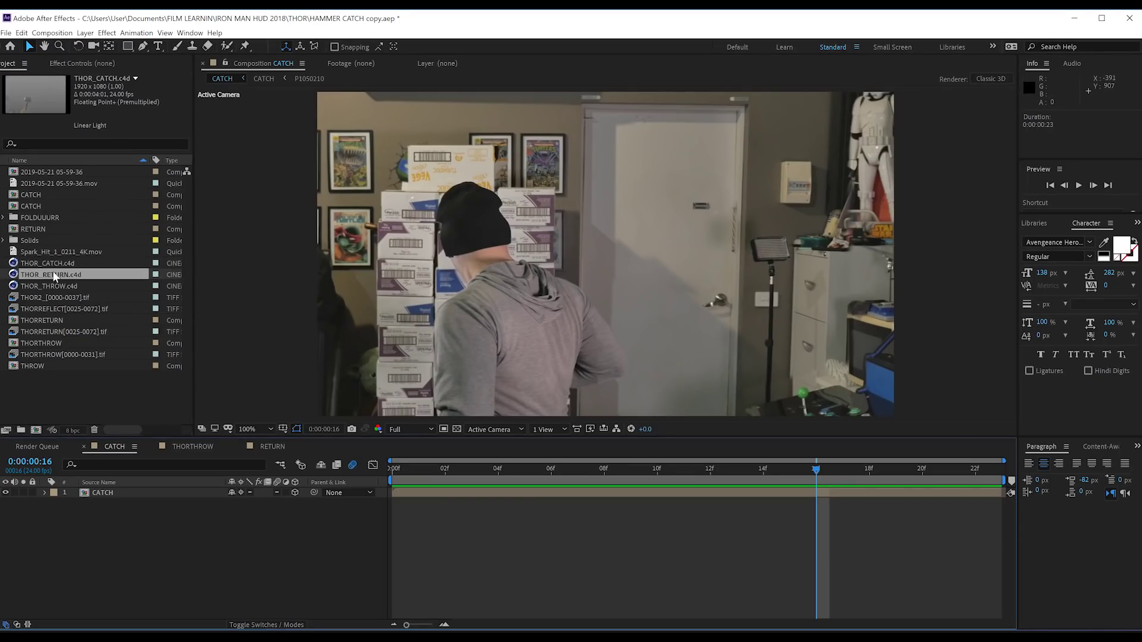
pyautogui.click(54, 282)
pyautogui.click(55, 276)
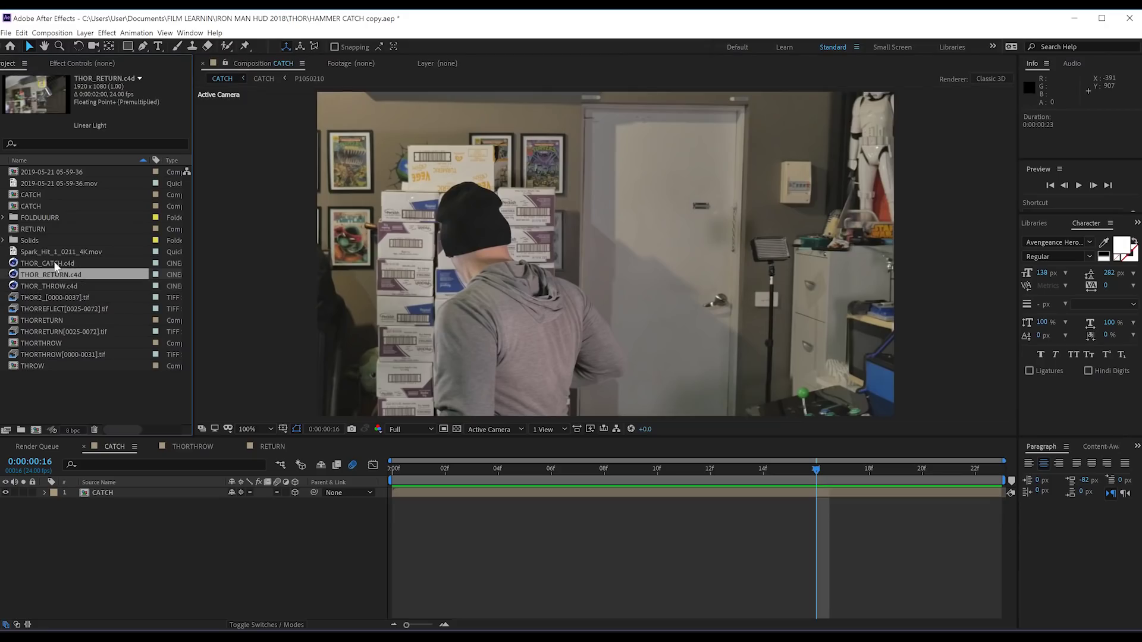
pyautogui.click(53, 262)
pyautogui.click(62, 285)
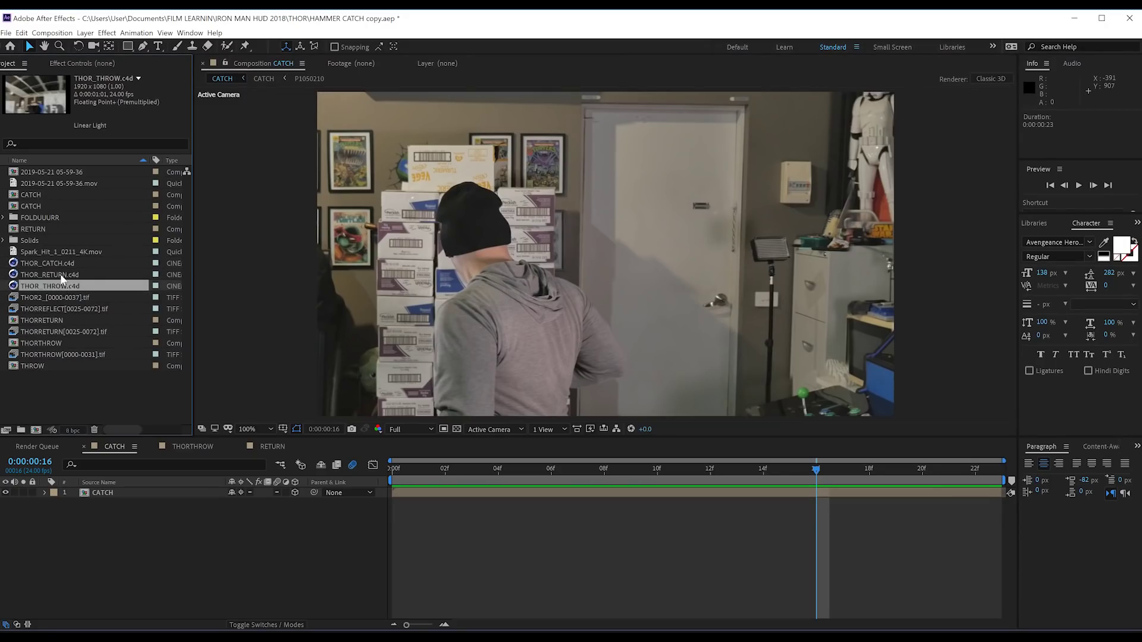
pyautogui.click(59, 274)
pyautogui.click(53, 264)
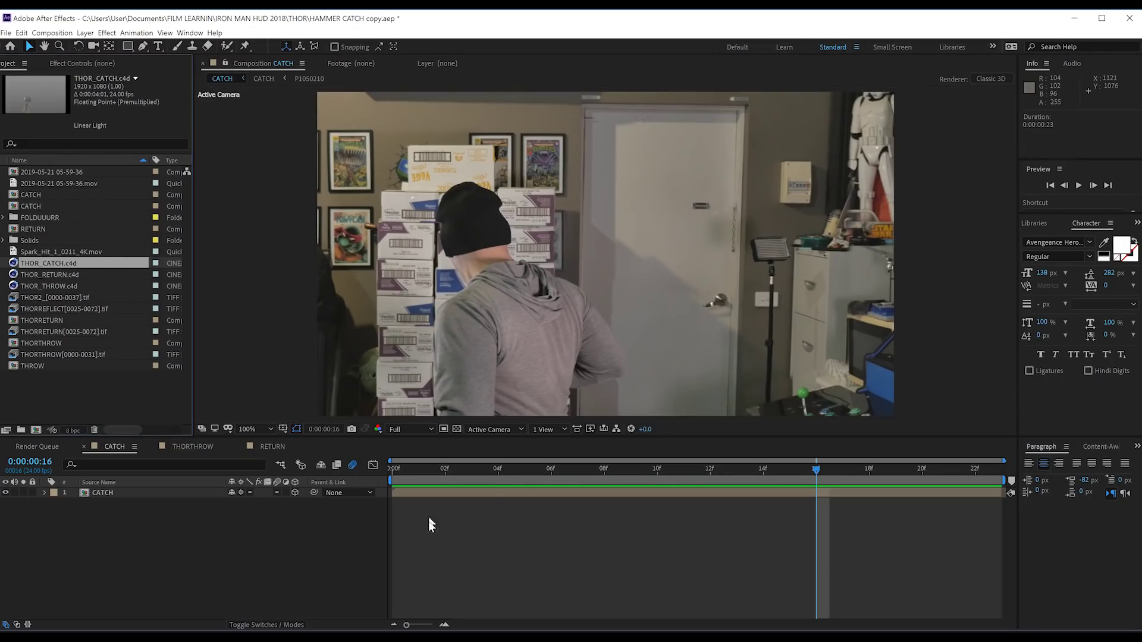
# Go to frame 19 of the CATCH composition and select its CATCH layer.
pyautogui.moveTo(399, 476); pyautogui.dragTo(895, 470)
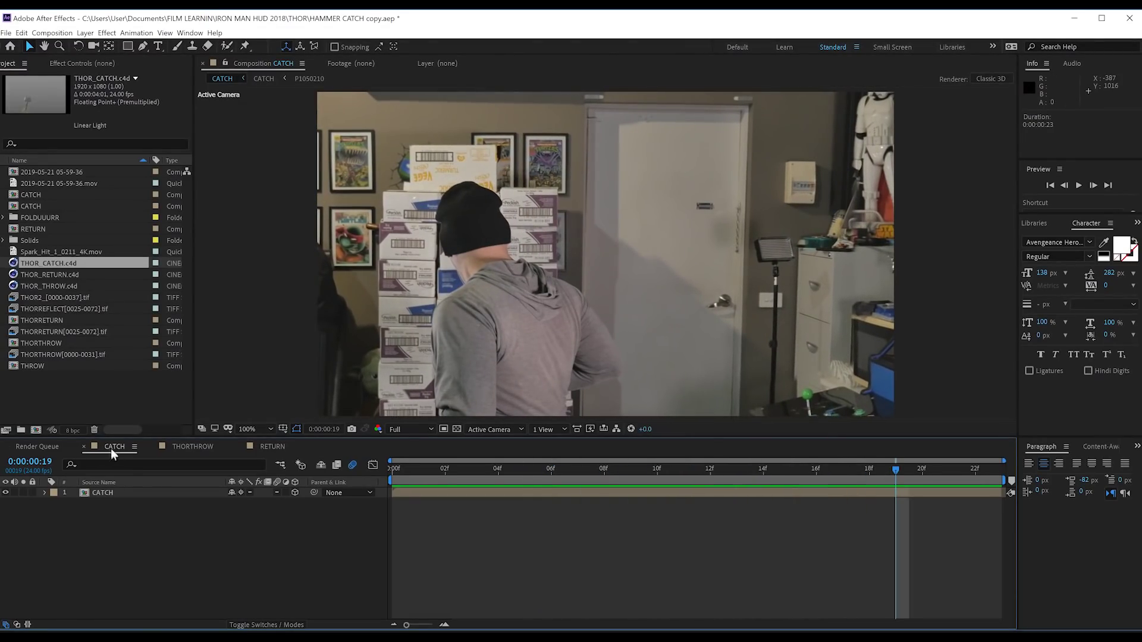
pyautogui.click(105, 493)
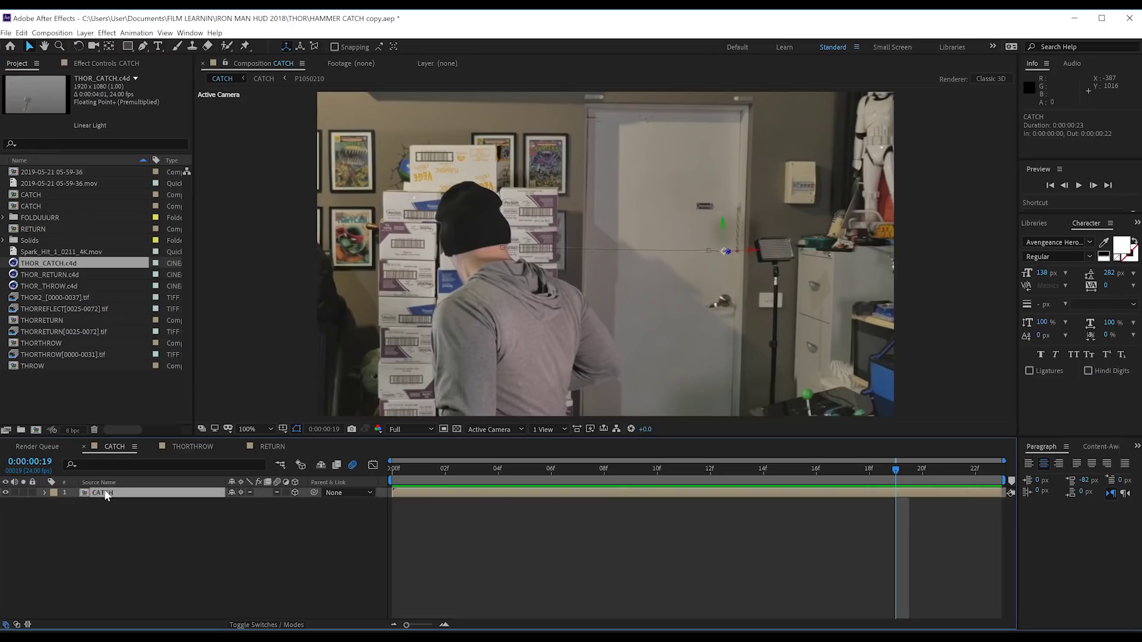
pyautogui.click(121, 547)
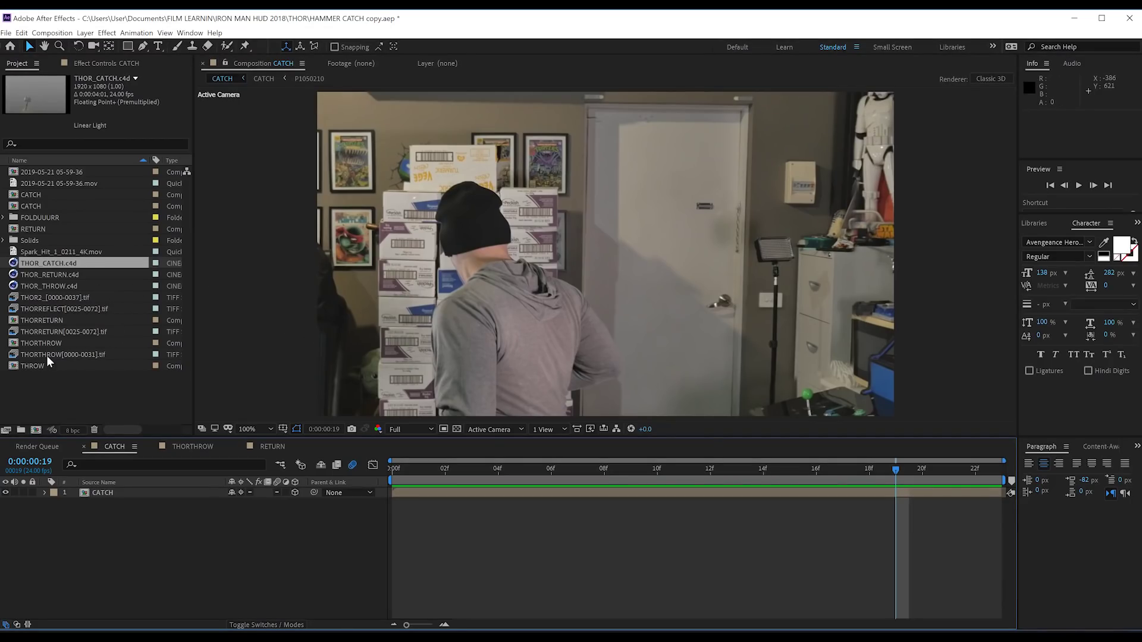
pyautogui.click(111, 453)
pyautogui.click(98, 494)
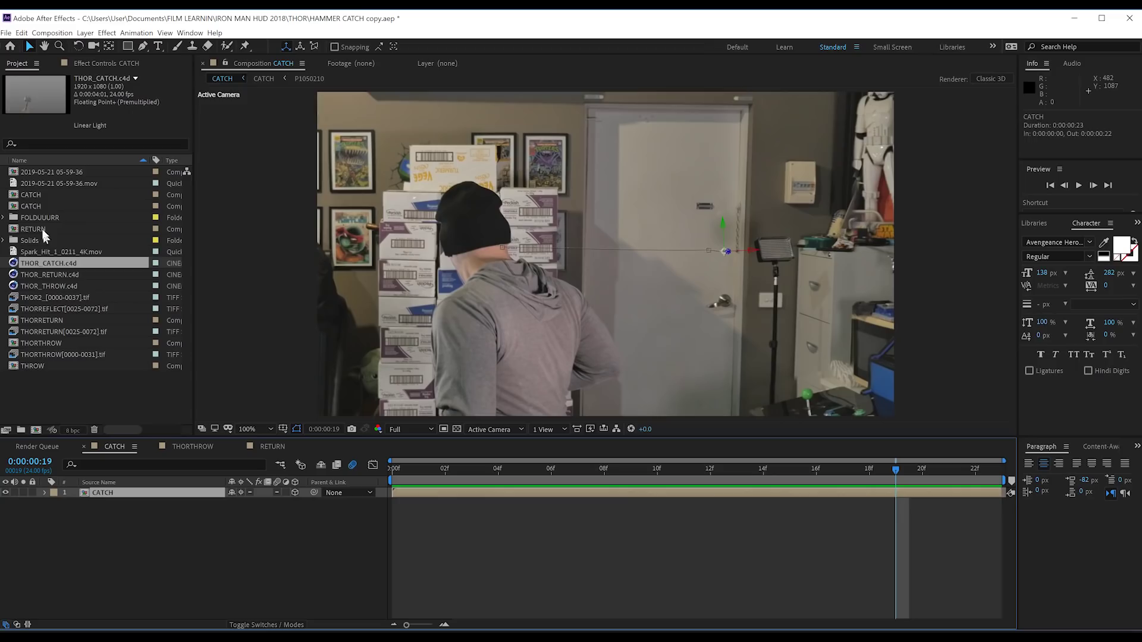
# Try to add the CATCH composition to the timeline and reveal the CATCH layer's opacity.
pyautogui.moveTo(31, 195); pyautogui.dragTo(93, 465)
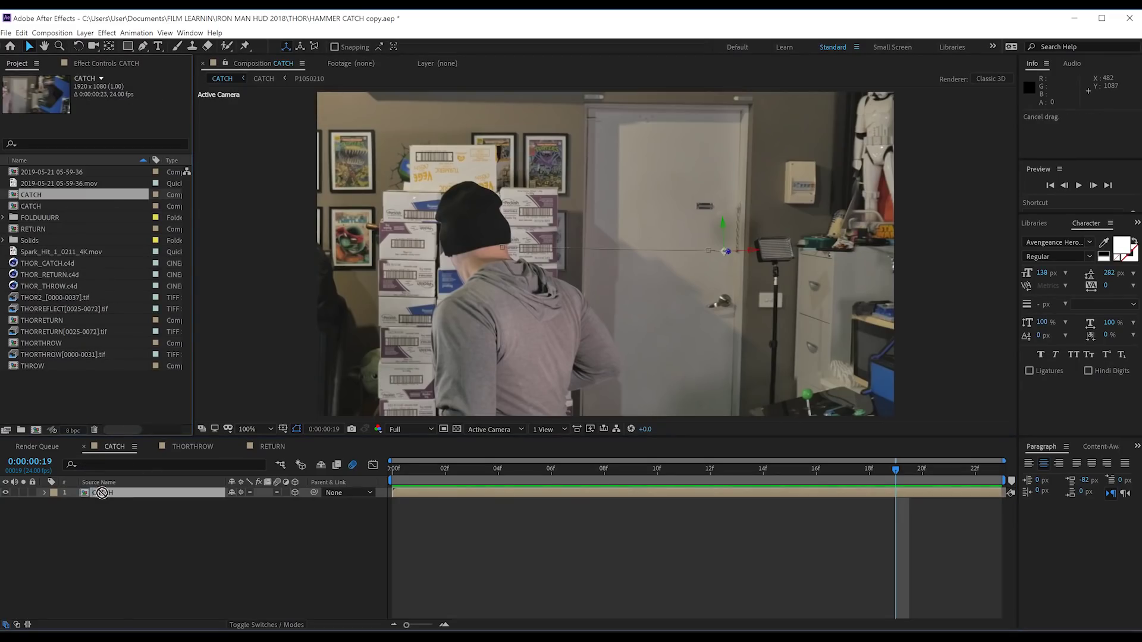
pyautogui.press('t')
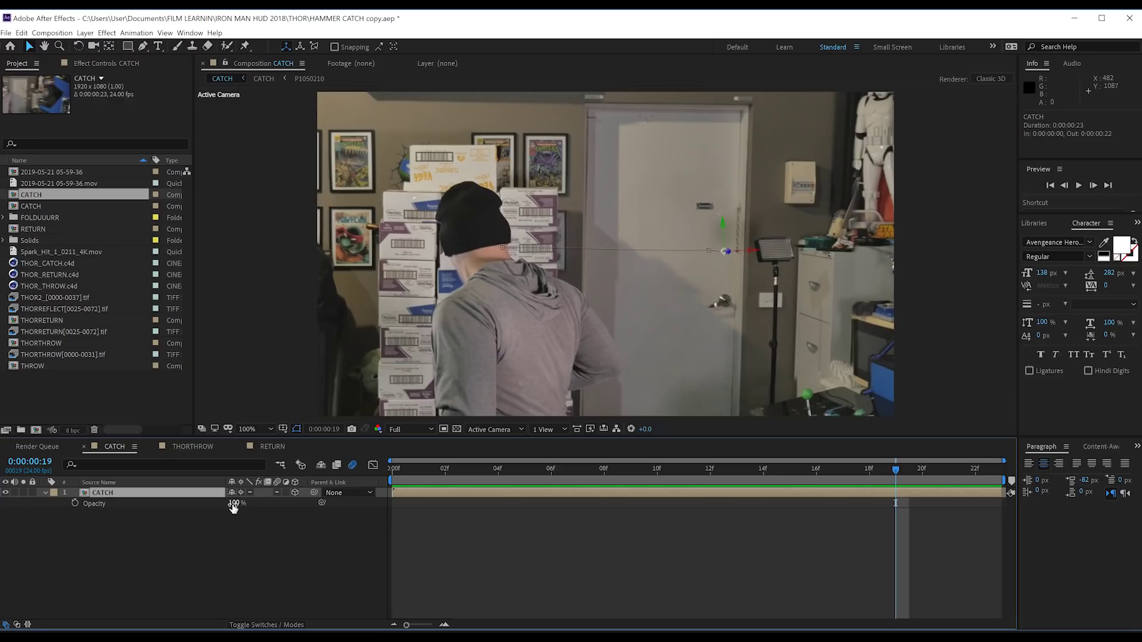
pyautogui.moveTo(234, 507); pyautogui.dragTo(212, 505)
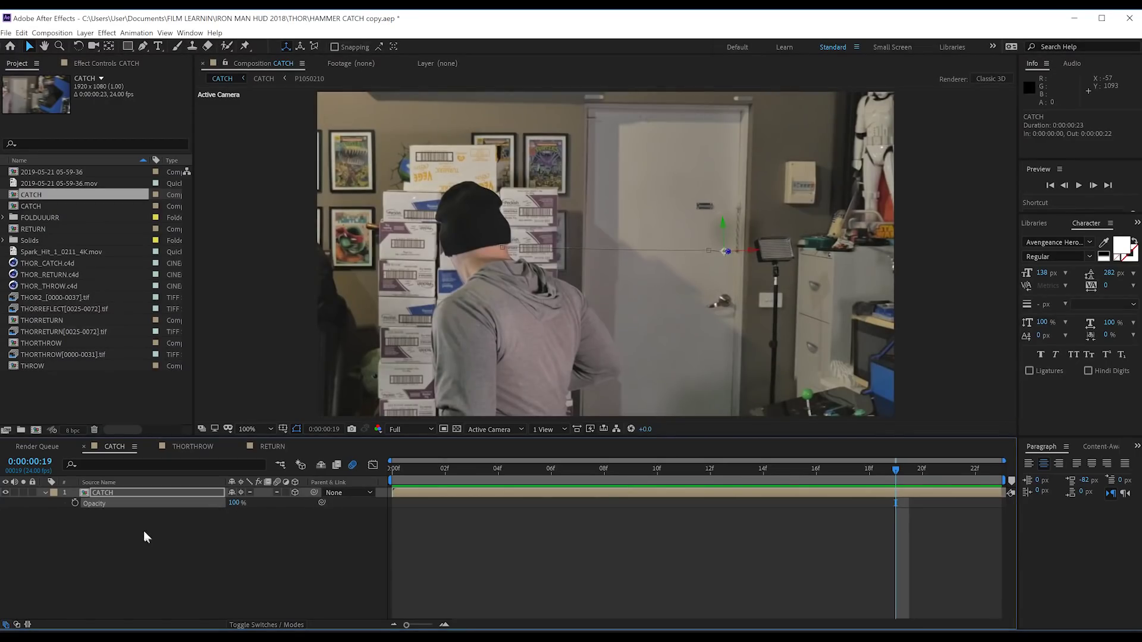
pyautogui.click(99, 494)
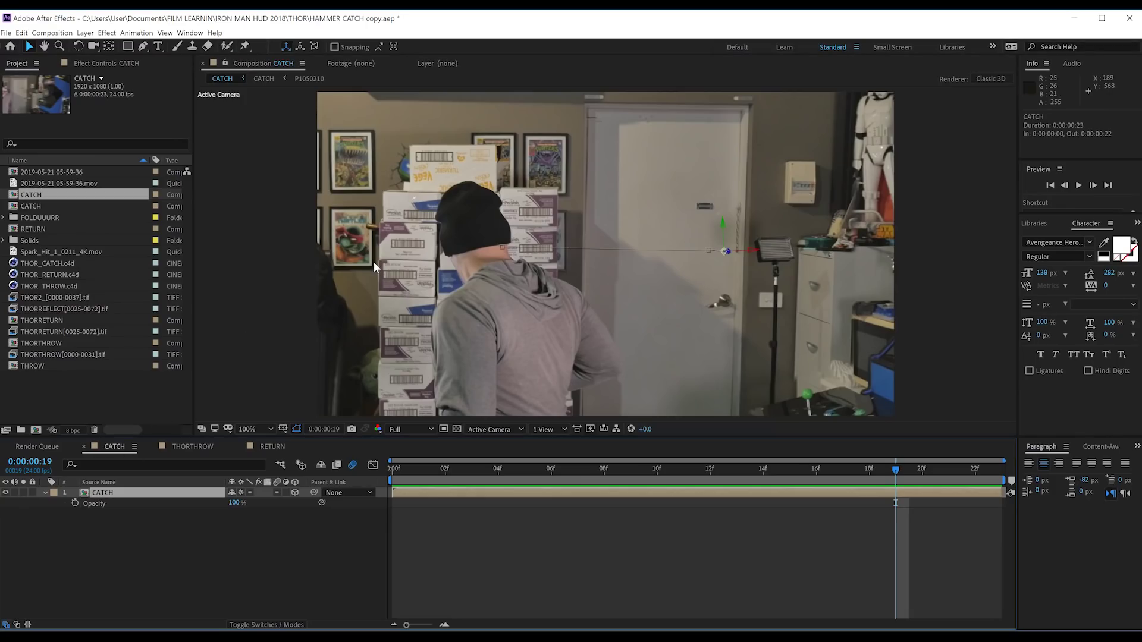
# Add the CATCH composition to the render queue and set its output format to Photoshop Sequence.
pyautogui.click(58, 32)
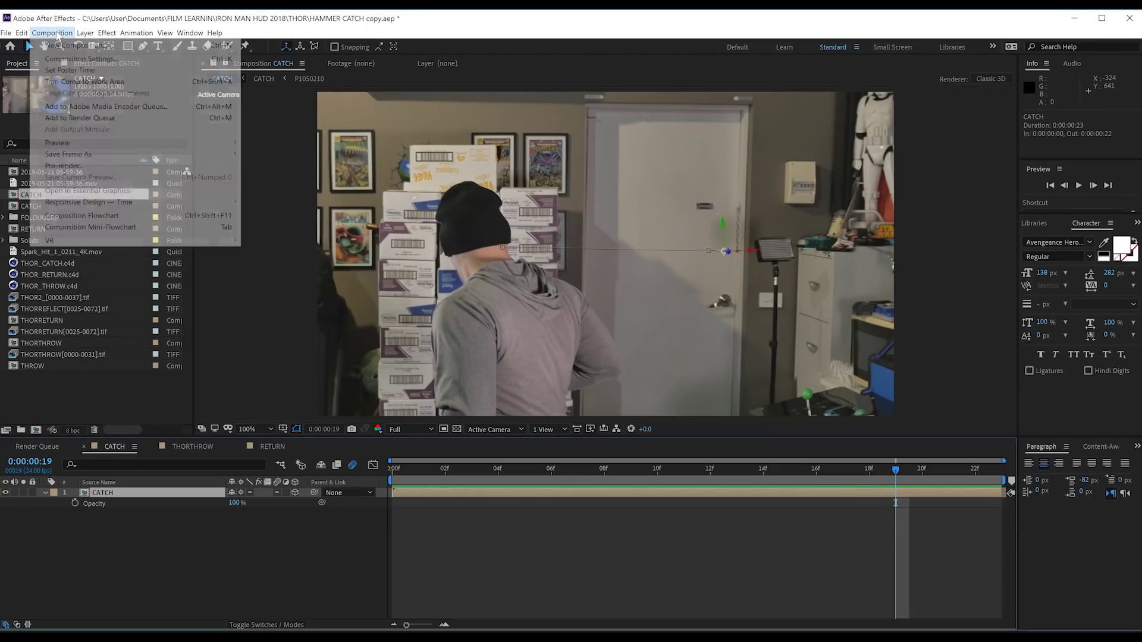
pyautogui.click(62, 117)
pyautogui.click(91, 529)
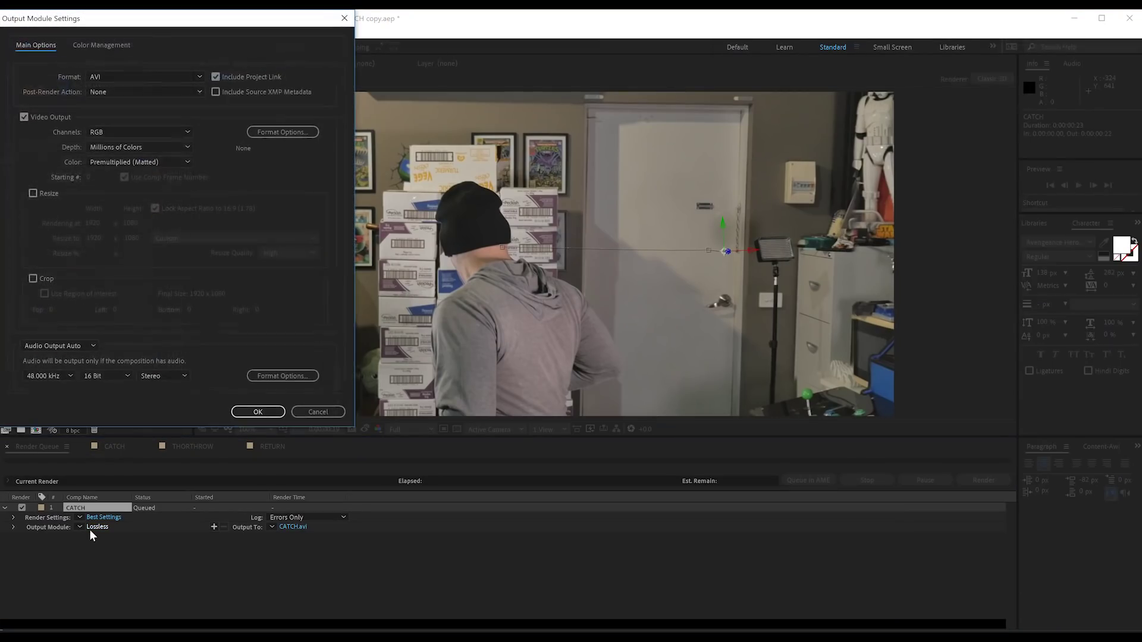
pyautogui.click(135, 78)
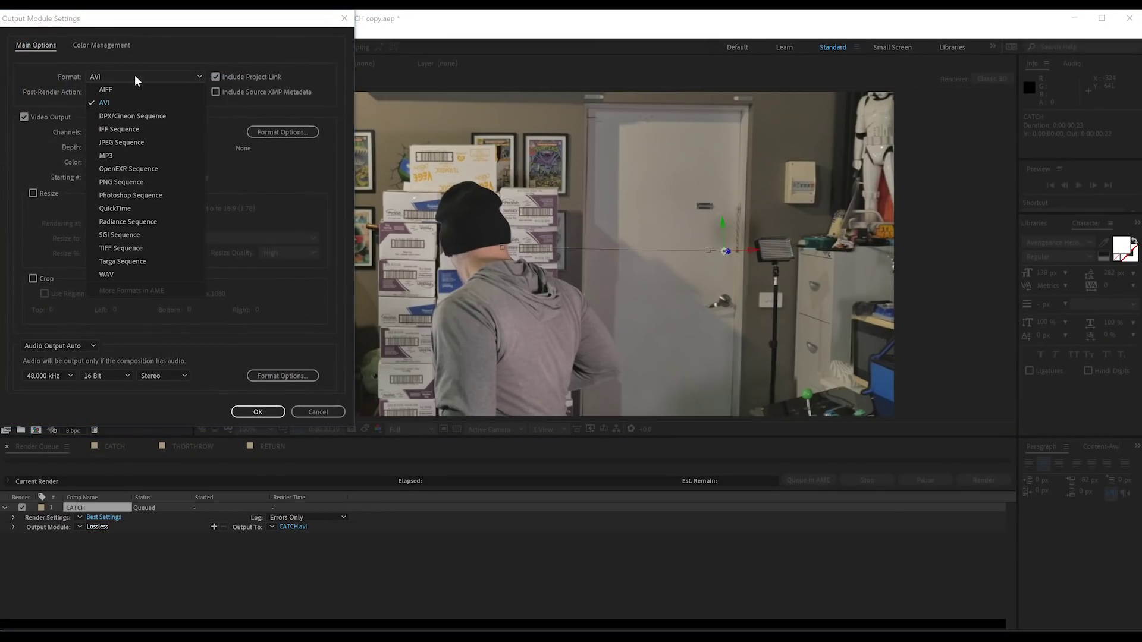
pyautogui.click(128, 191)
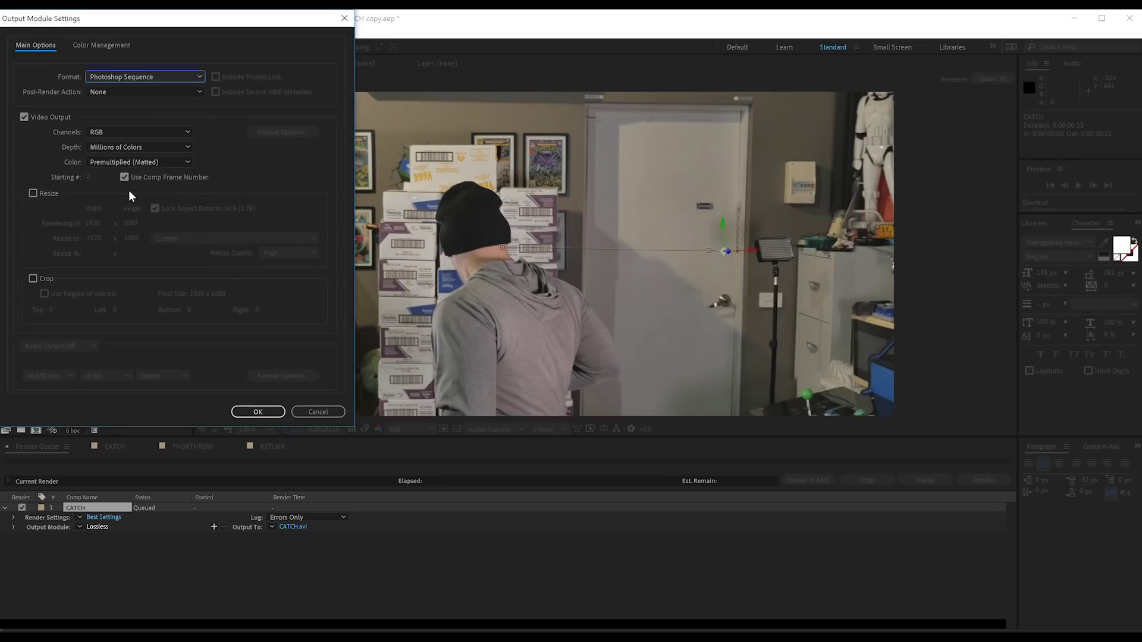
pyautogui.click(259, 410)
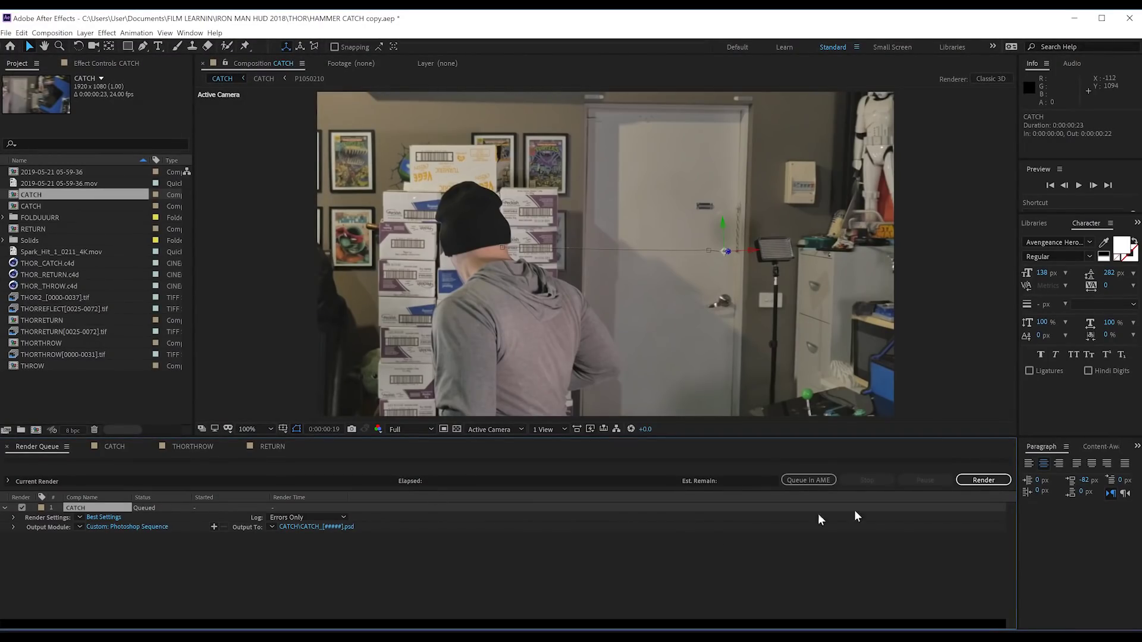
# Return to the CATCH composition, select THOR_CATCH.c4d in the project, and open the original file in Cinema 4D.
pyautogui.click(111, 446)
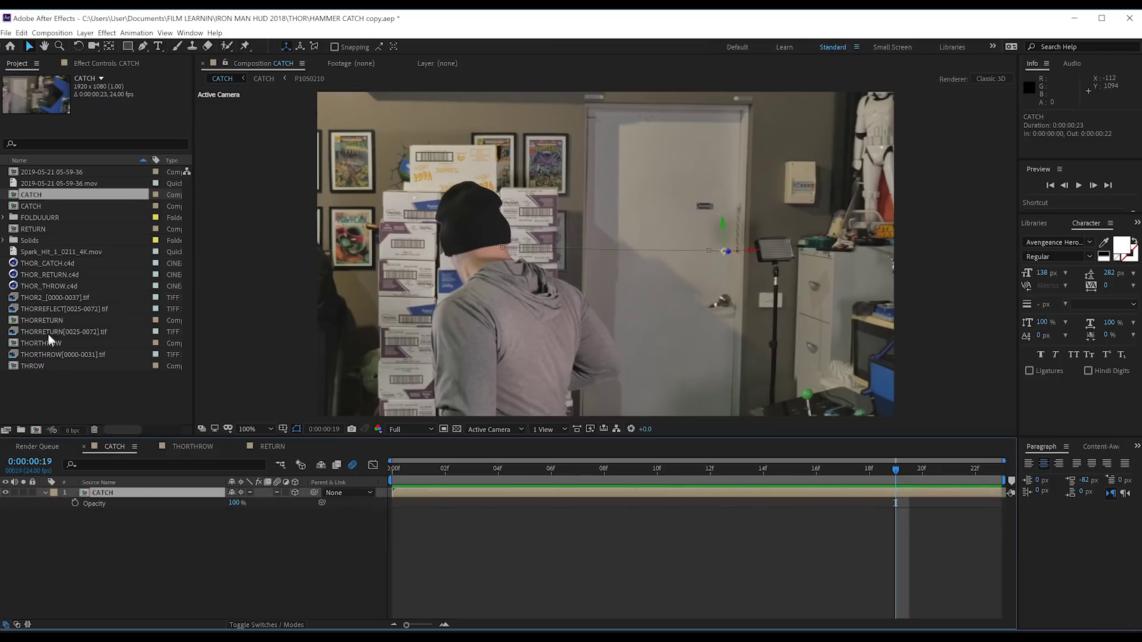
pyautogui.click(37, 265)
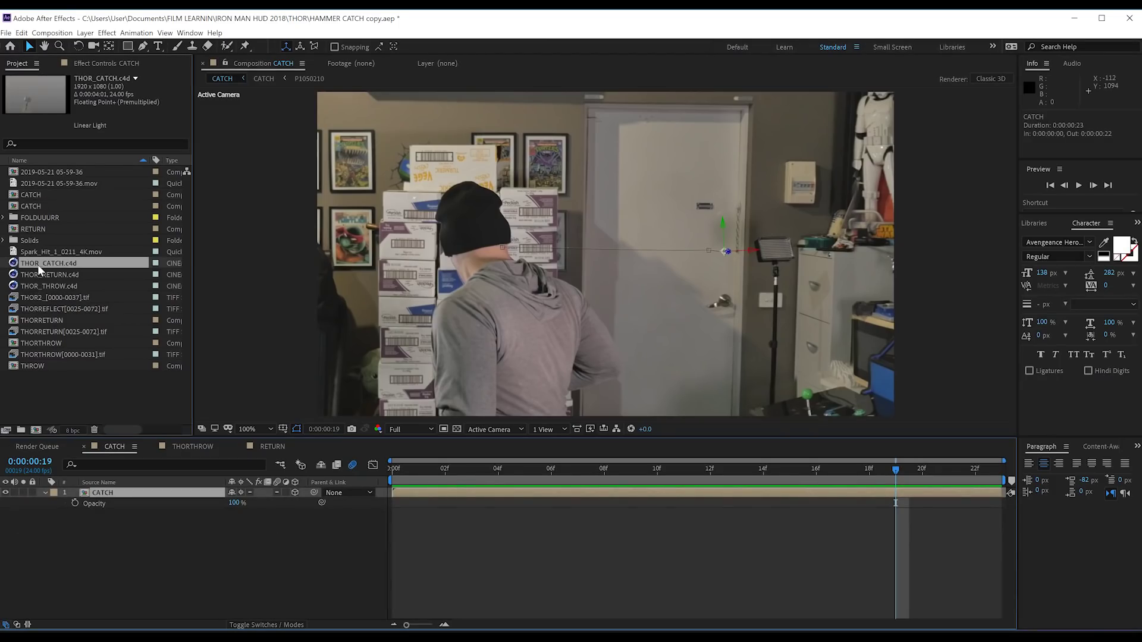
pyautogui.click(21, 33)
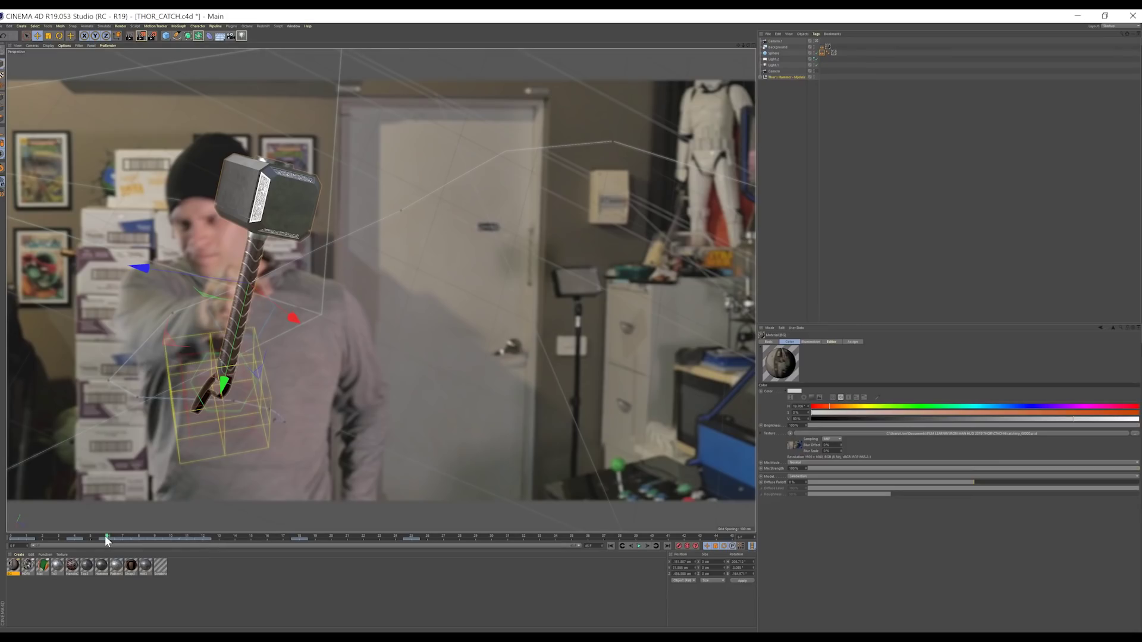
# Load an image into the first material's color texture and calculate the texture's animation frame range.
pyautogui.doubleClick(14, 568)
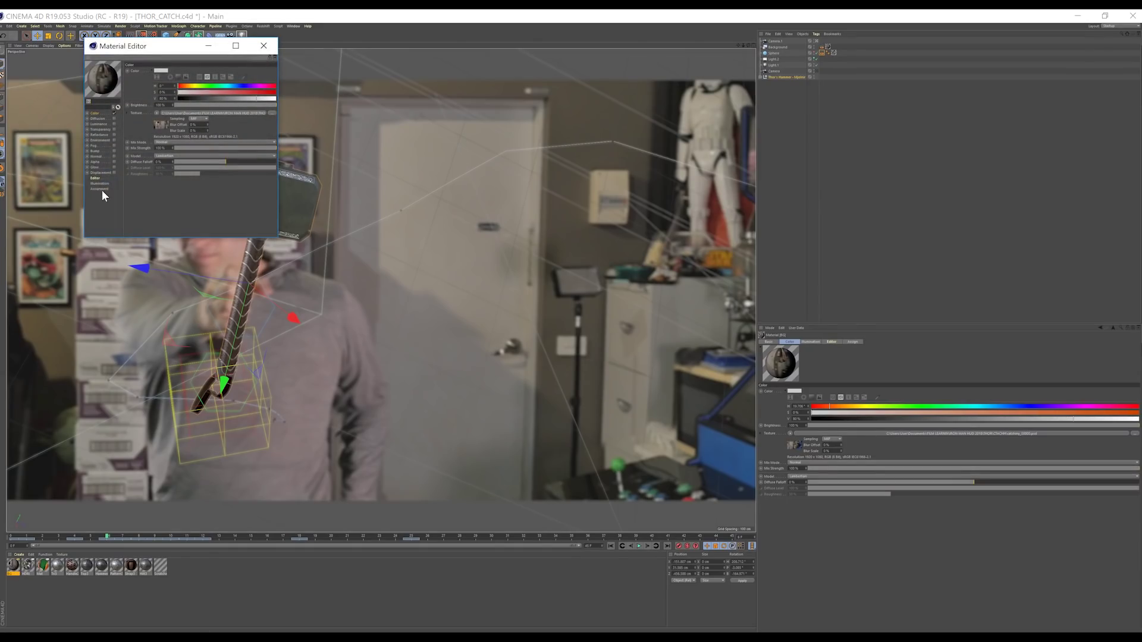
pyautogui.click(155, 113)
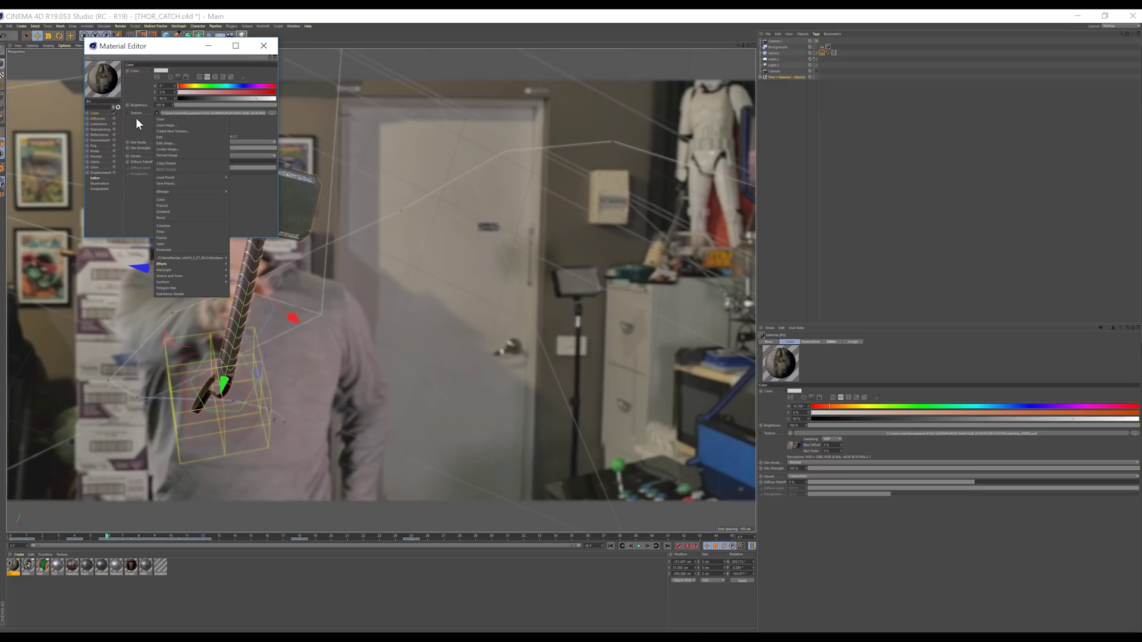
pyautogui.click(167, 125)
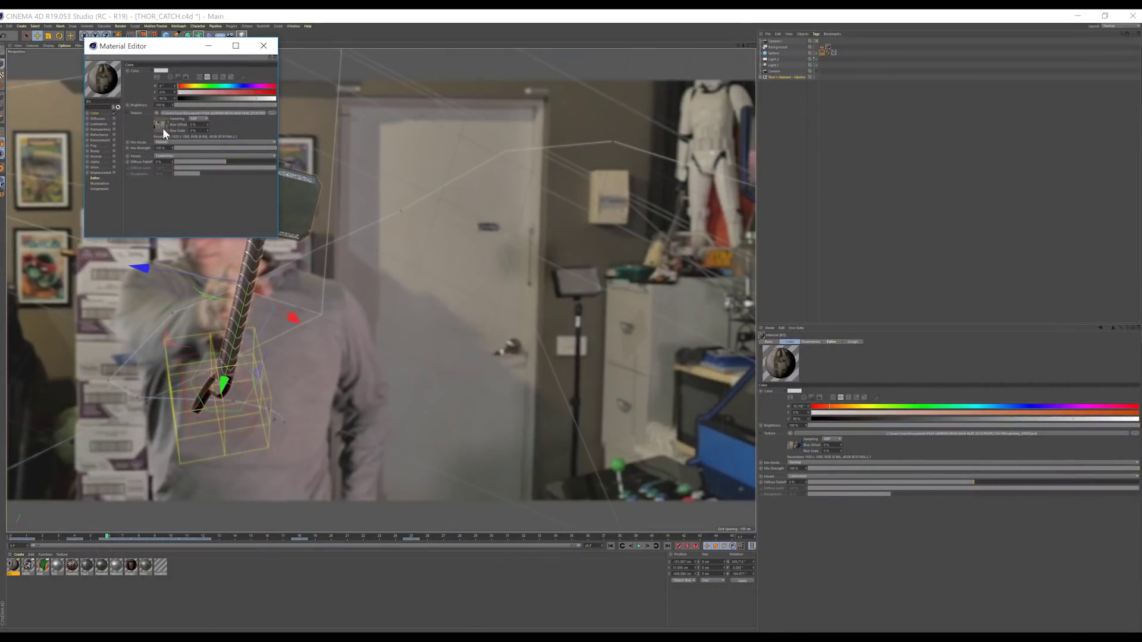
pyautogui.click(162, 126)
pyautogui.click(171, 64)
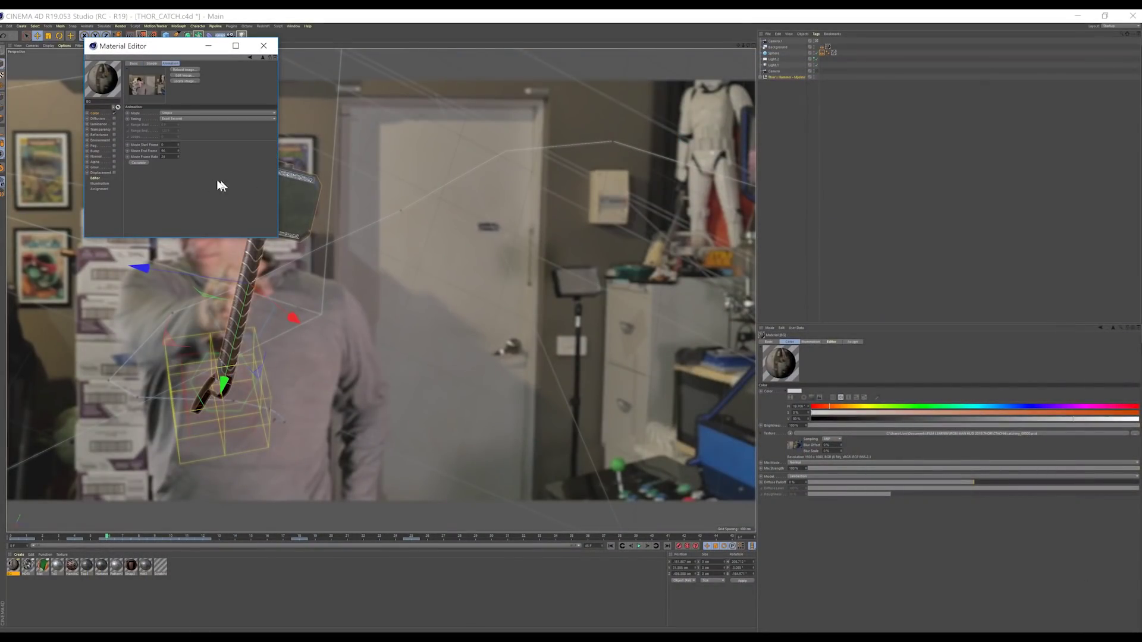
pyautogui.click(142, 162)
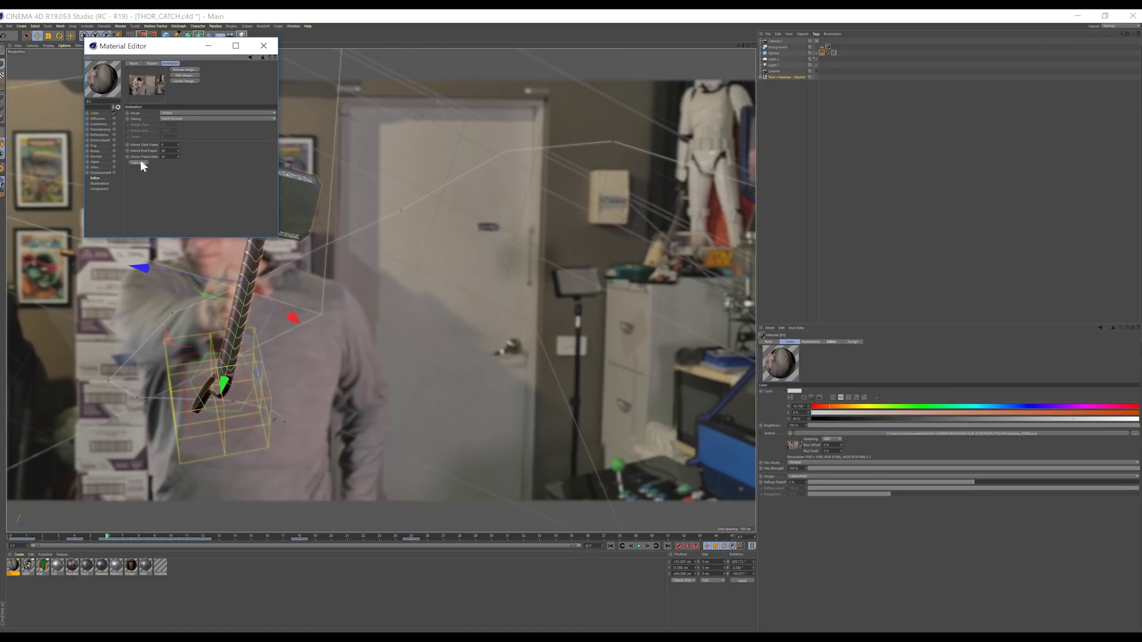
pyautogui.click(263, 46)
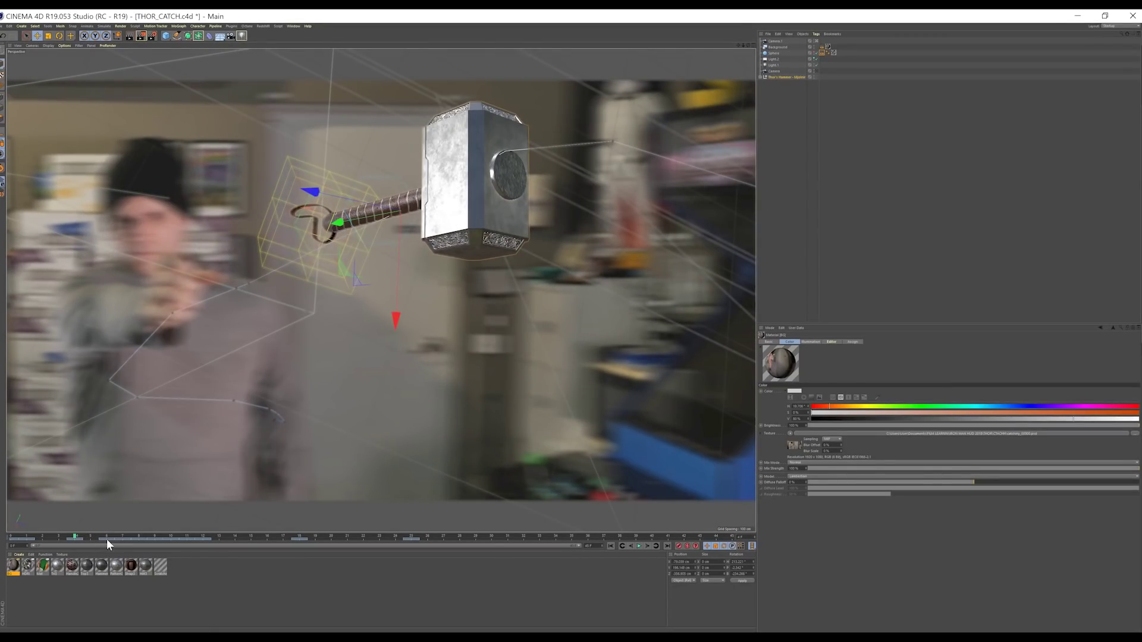
# Delete the hammer's keyframes from frame 6 to frame 12.
pyautogui.click(107, 540)
pyautogui.click(113, 538)
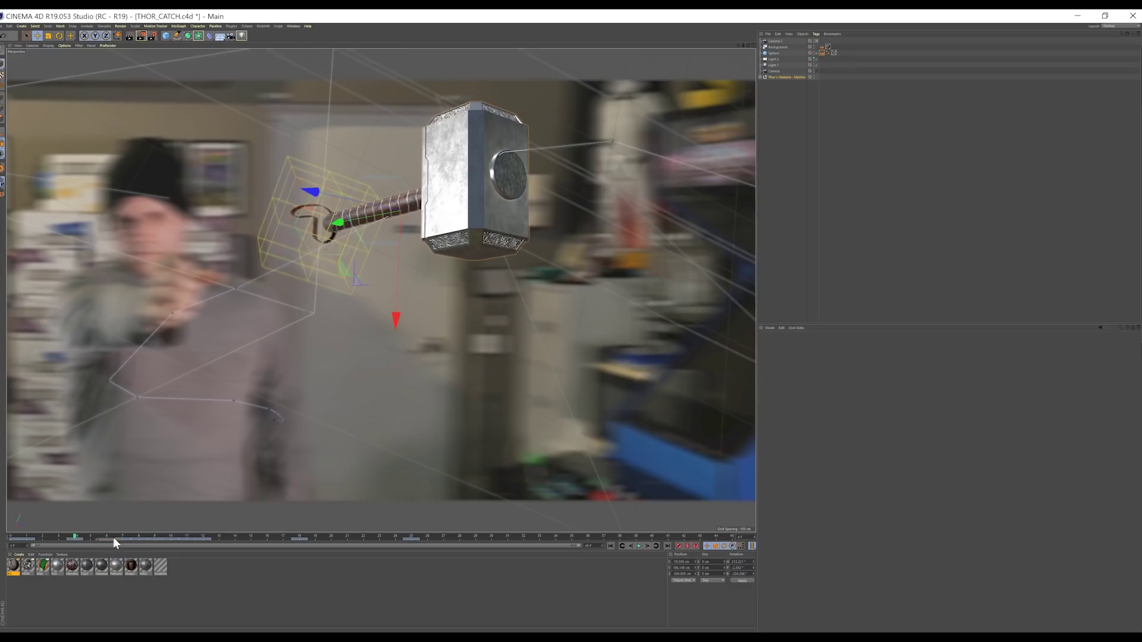
pyautogui.moveTo(122, 539); pyautogui.dragTo(203, 540)
pyautogui.click(256, 540)
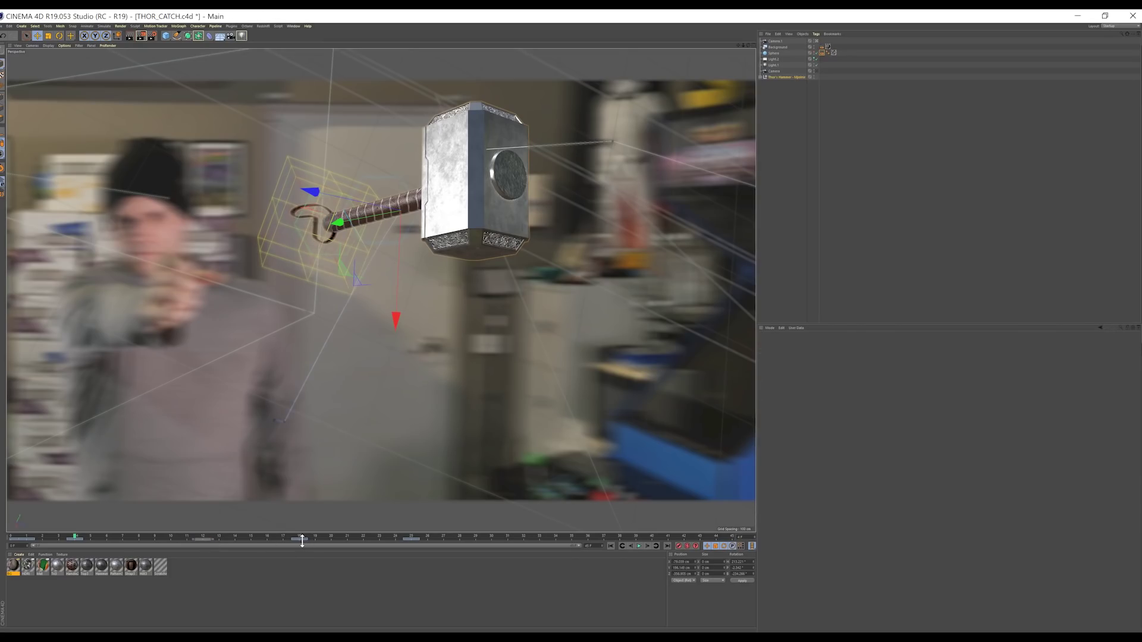
# Delete the hammer's keyframe at frame 18 and try to delete the one at frame 25.
pyautogui.click(298, 536)
pyautogui.click(305, 538)
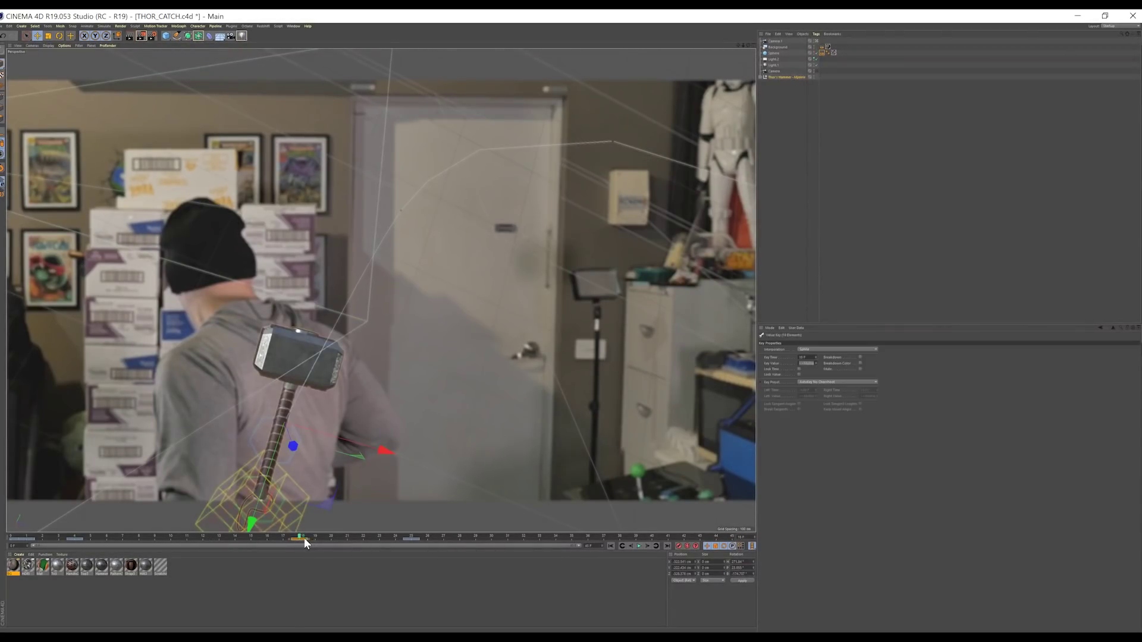
pyautogui.press('Delete')
pyautogui.click(409, 539)
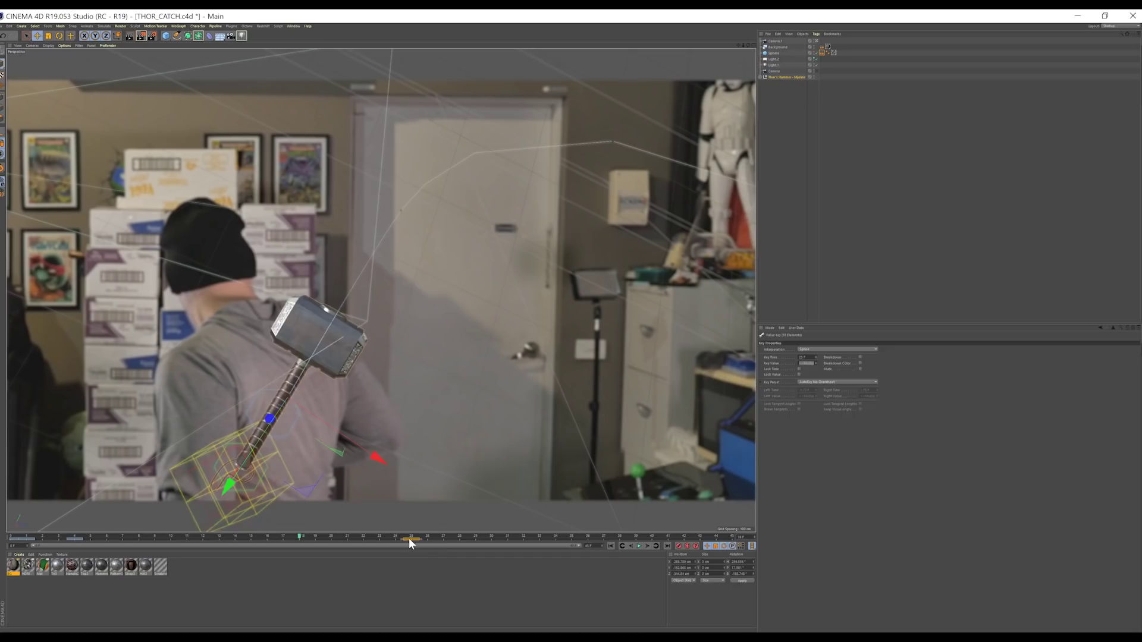
pyautogui.press('Delete')
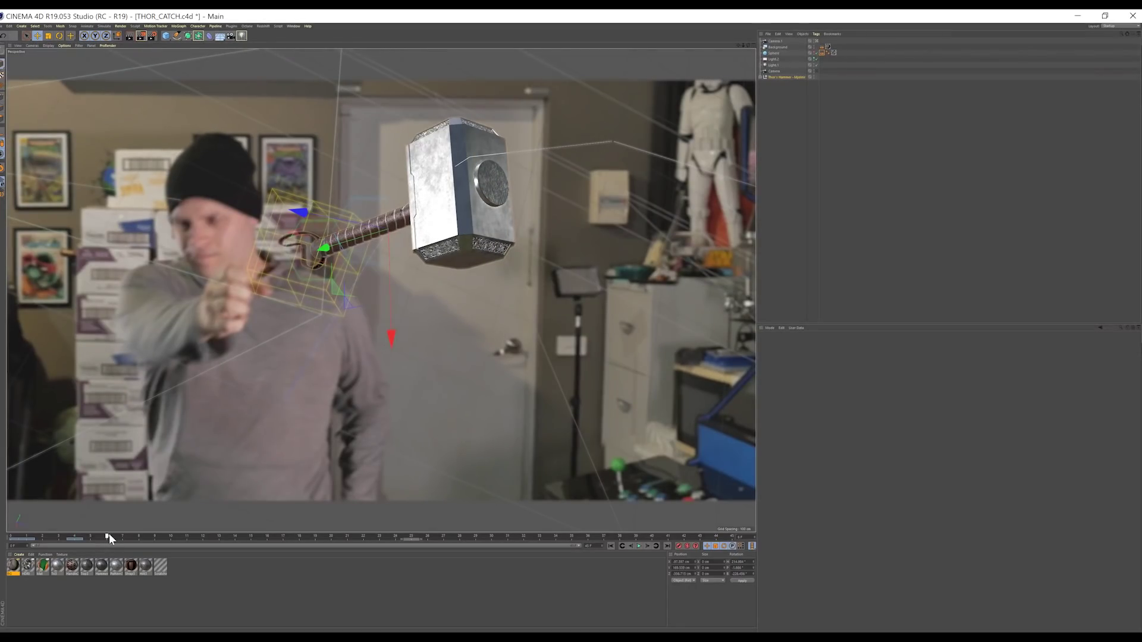
# At frame 6, rotate the hammer upright, move its handle to the actor's raised hand, and record a keyframe.
pyautogui.moveTo(329, 255); pyautogui.dragTo(241, 274)
pyautogui.press('r')
pyautogui.moveTo(344, 228); pyautogui.dragTo(315, 191)
pyautogui.click(38, 35)
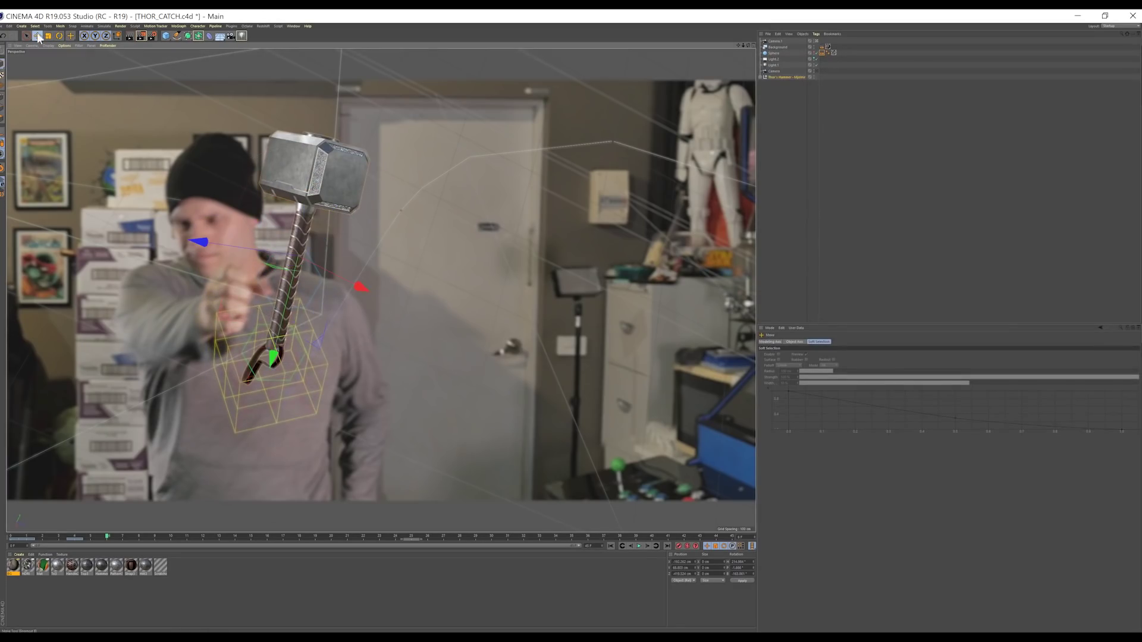
pyautogui.moveTo(279, 259); pyautogui.dragTo(208, 276)
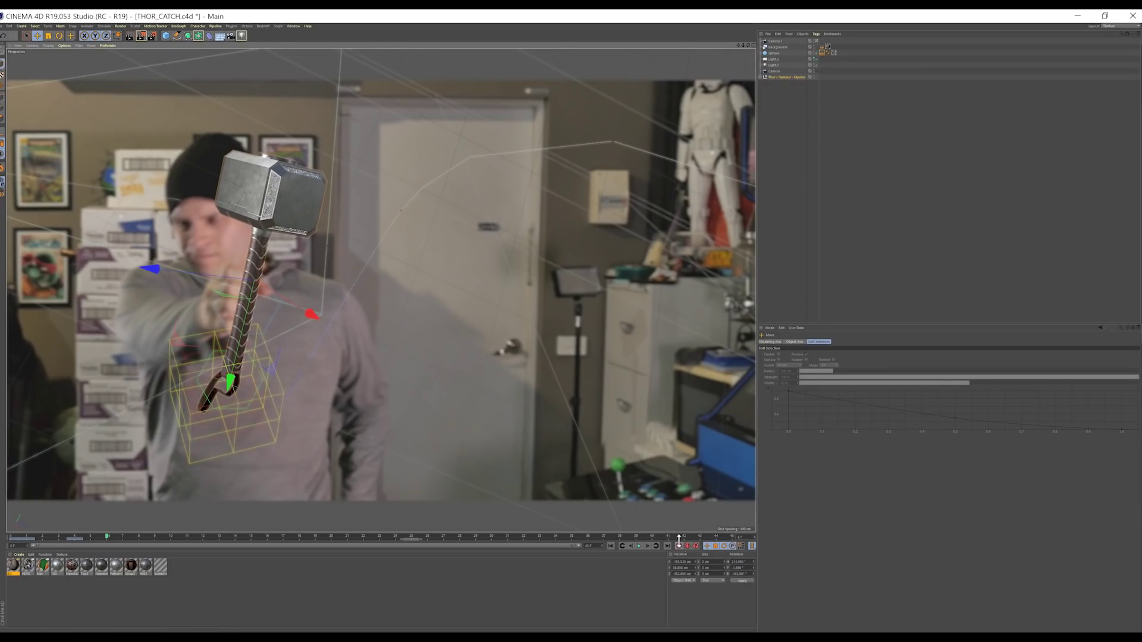
# At frame 7, move the hammer along with the actor's hand, fine-tune its rotation, and record a keyframe.
pyautogui.moveTo(98, 538); pyautogui.dragTo(120, 519)
pyautogui.moveTo(311, 318); pyautogui.dragTo(294, 307)
pyautogui.moveTo(221, 318); pyautogui.dragTo(218, 327)
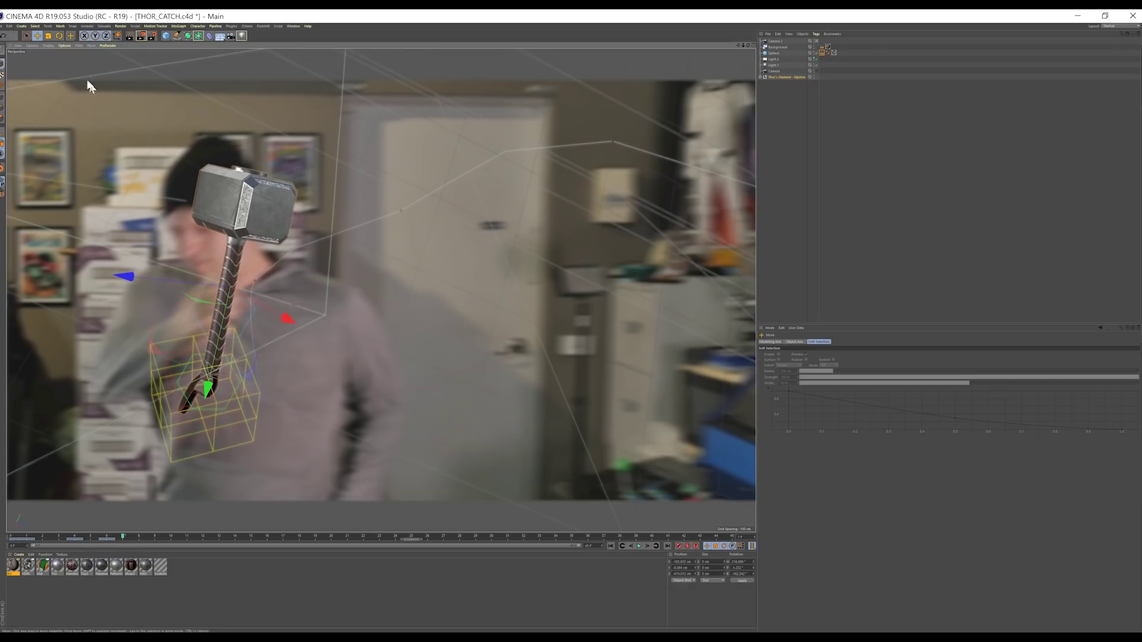
pyautogui.click(59, 35)
pyautogui.moveTo(254, 248); pyautogui.dragTo(260, 245)
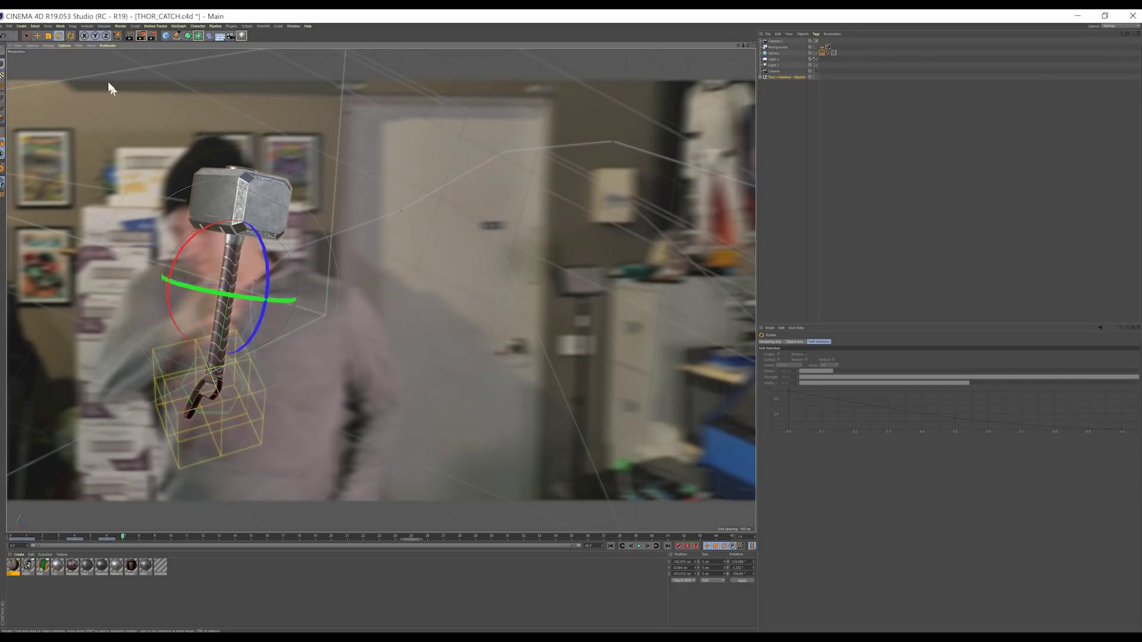
pyautogui.click(37, 36)
pyautogui.moveTo(273, 303); pyautogui.dragTo(270, 301)
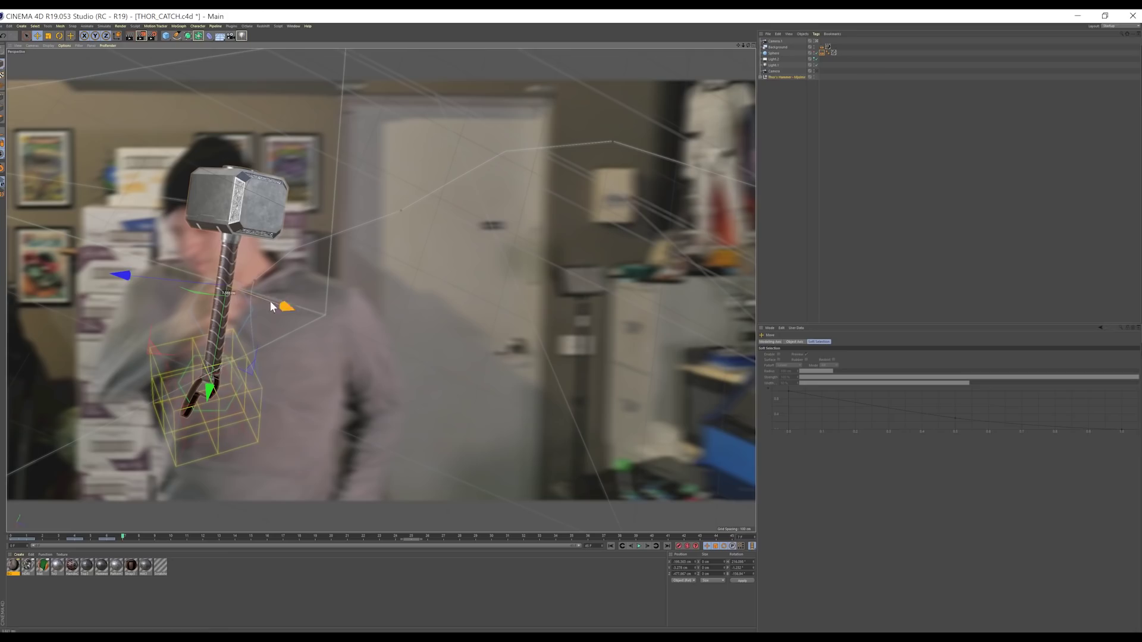
pyautogui.moveTo(226, 256); pyautogui.dragTo(221, 267)
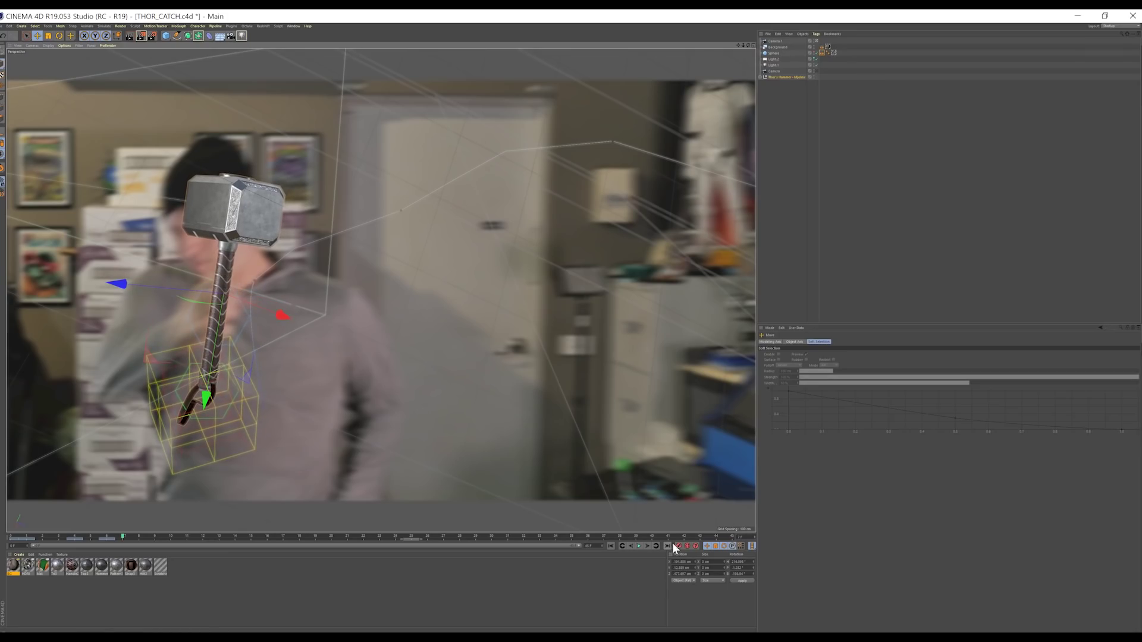
# Rotate and move the hammer to follow the actor's lowering hand at frame 8, and record a keyframe there.
pyautogui.moveTo(122, 536); pyautogui.dragTo(125, 540)
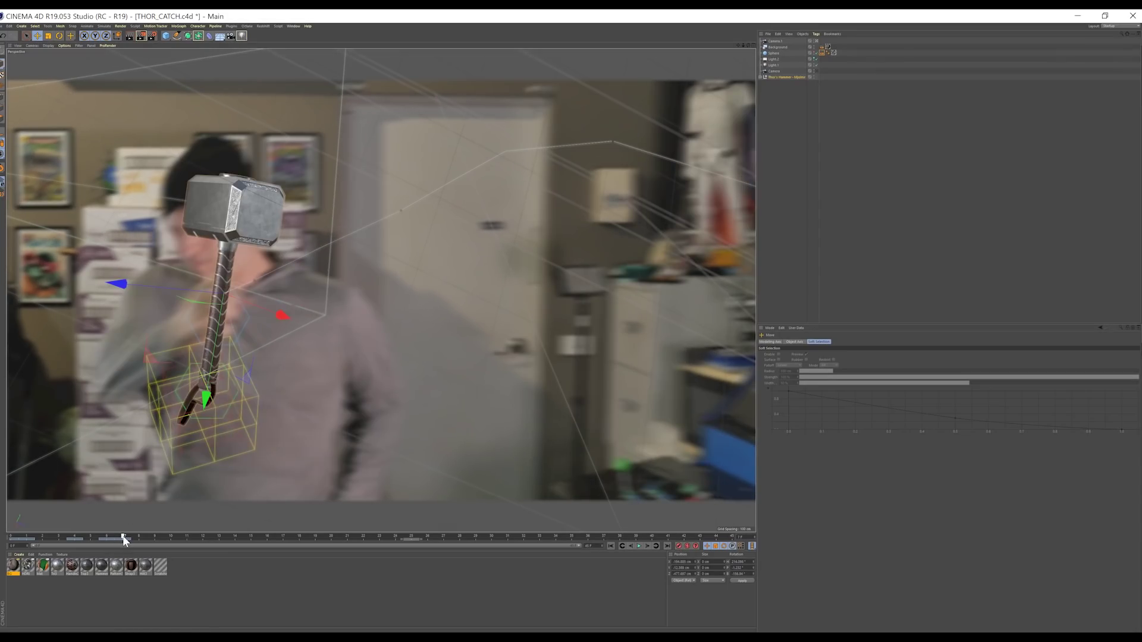
pyautogui.click(59, 36)
pyautogui.moveTo(194, 232); pyautogui.dragTo(184, 240)
pyautogui.moveTo(283, 302); pyautogui.dragTo(174, 309)
pyautogui.click(139, 537)
pyautogui.click(38, 36)
pyautogui.moveTo(224, 347); pyautogui.dragTo(150, 316)
pyautogui.click(58, 36)
pyautogui.press('e')
pyautogui.moveTo(186, 274); pyautogui.dragTo(190, 291)
pyautogui.click(678, 546)
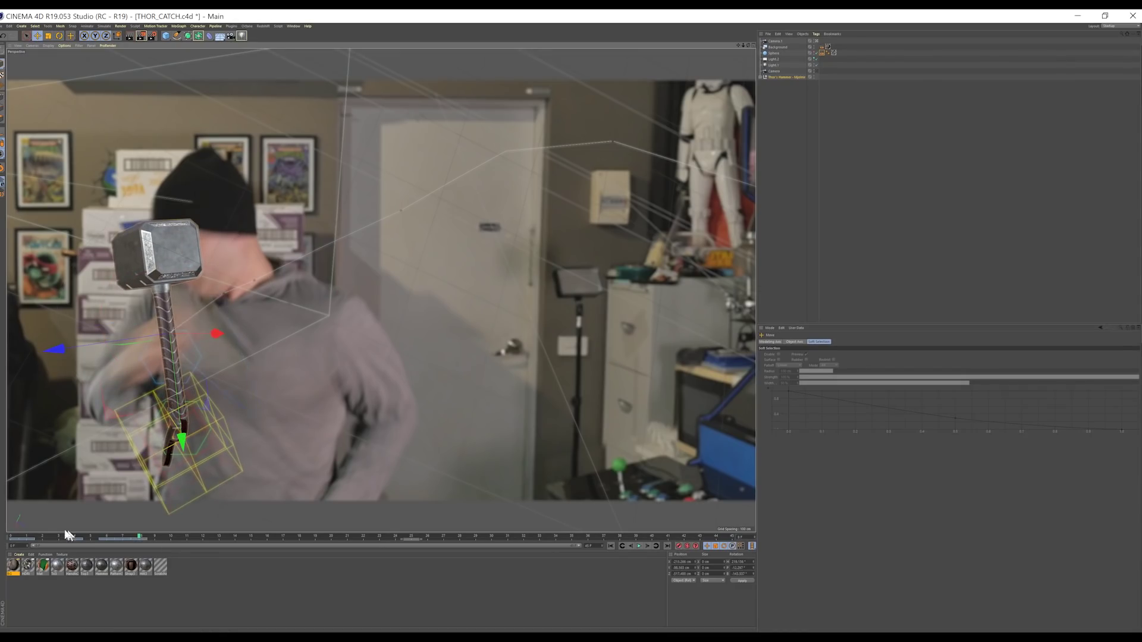
# At frame 9, move the hammer down to the hand beside the boxes, tilt it to match the grip, and record a keyframe.
pyautogui.moveTo(68, 536); pyautogui.dragTo(155, 551)
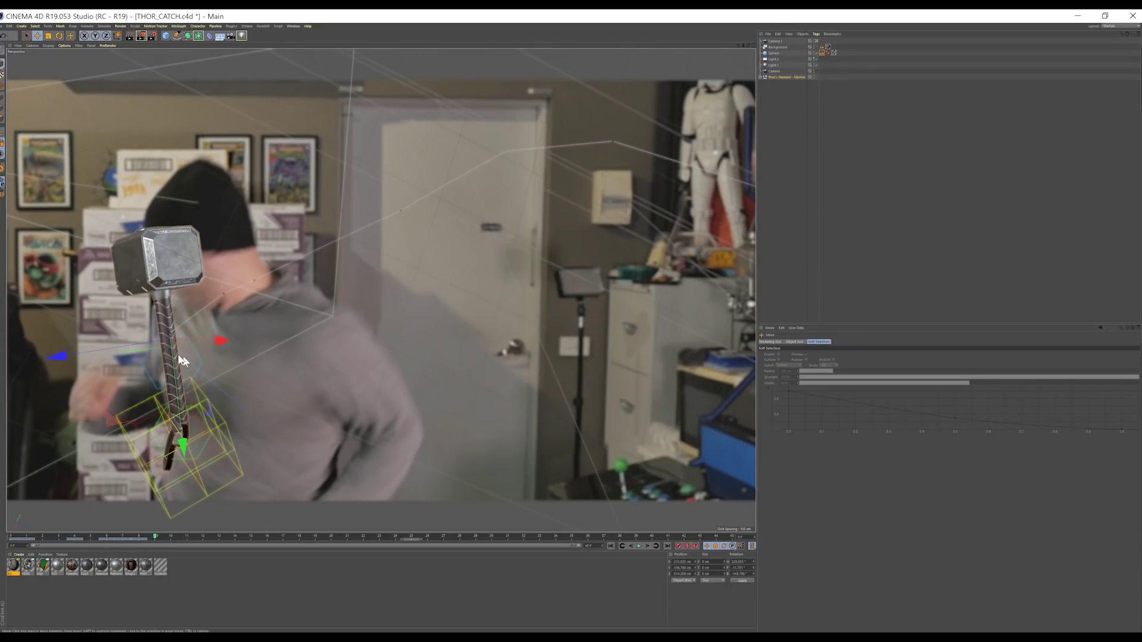
pyautogui.click(59, 36)
pyautogui.moveTo(202, 389); pyautogui.dragTo(182, 401)
pyautogui.moveTo(196, 348); pyautogui.dragTo(208, 351)
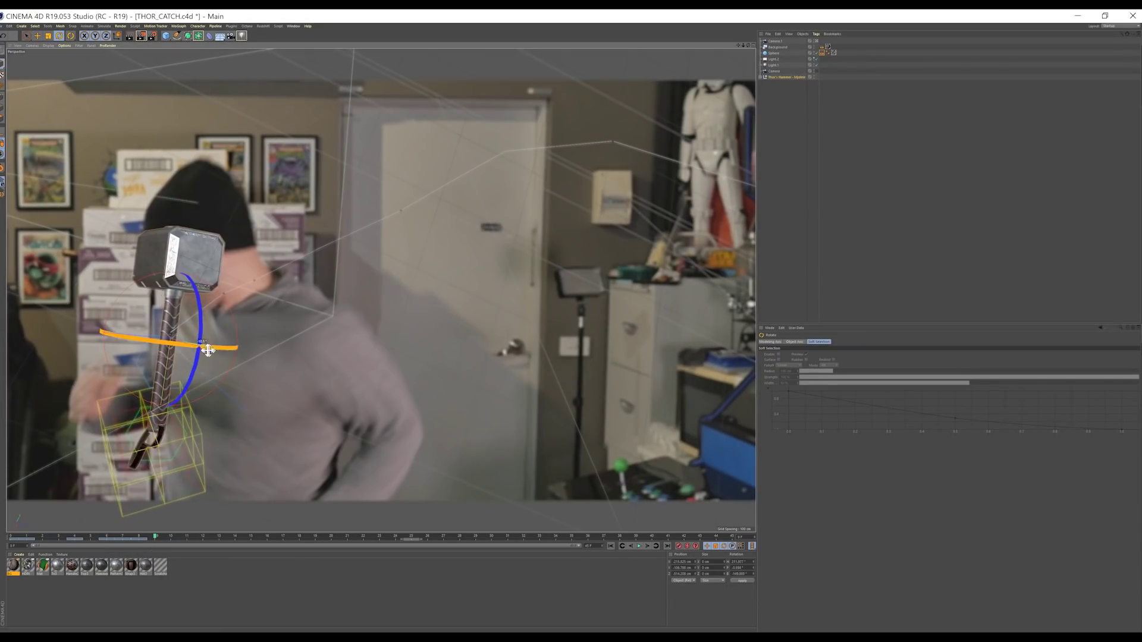
pyautogui.click(38, 36)
pyautogui.moveTo(181, 259); pyautogui.dragTo(113, 308)
pyautogui.moveTo(145, 399); pyautogui.dragTo(140, 395)
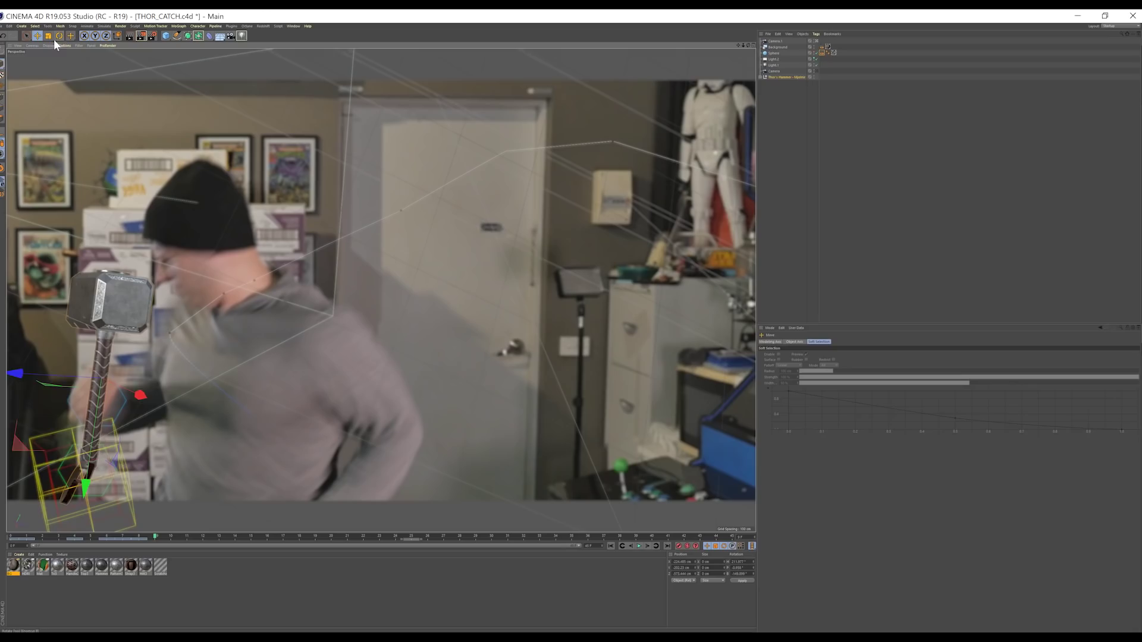
pyautogui.click(58, 37)
pyautogui.moveTo(138, 313); pyautogui.dragTo(142, 336)
pyautogui.moveTo(95, 381); pyautogui.dragTo(138, 396)
pyautogui.click(37, 36)
pyautogui.moveTo(95, 353); pyautogui.dragTo(108, 371)
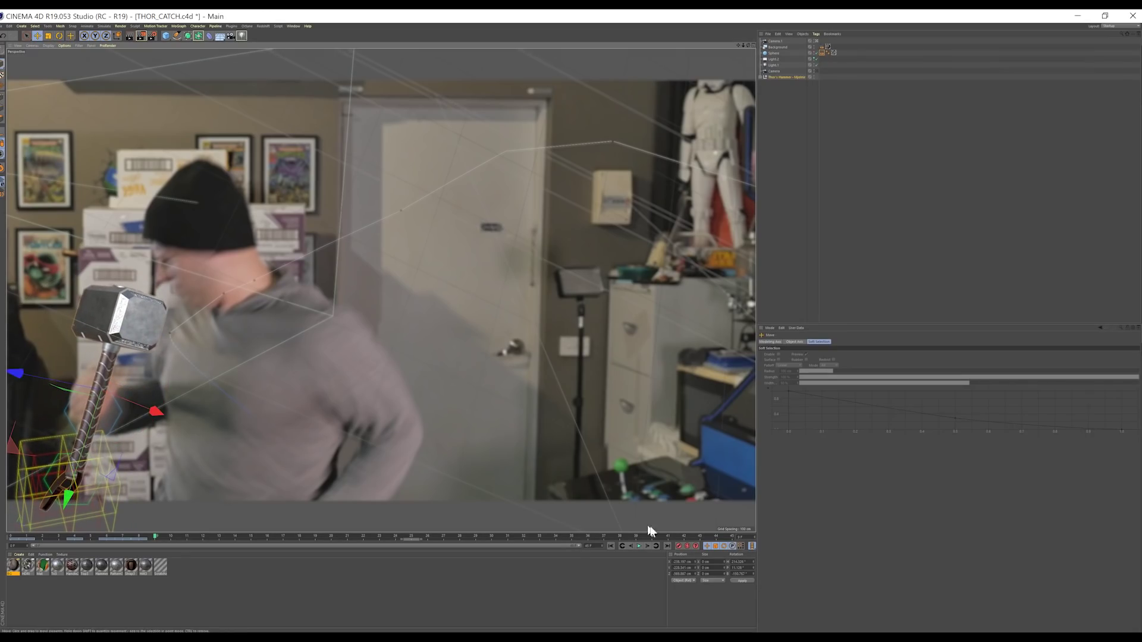
pyautogui.click(678, 545)
# Refine the hammer's rotation at frames 8 and 9, recording the keyframe at frame 9 again.
pyautogui.moveTo(8, 536); pyautogui.dragTo(138, 537)
pyautogui.press('r')
pyautogui.moveTo(188, 284); pyautogui.dragTo(203, 276)
pyautogui.moveTo(140, 536); pyautogui.dragTo(153, 537)
pyautogui.moveTo(142, 405); pyautogui.dragTo(119, 401)
pyautogui.click(679, 545)
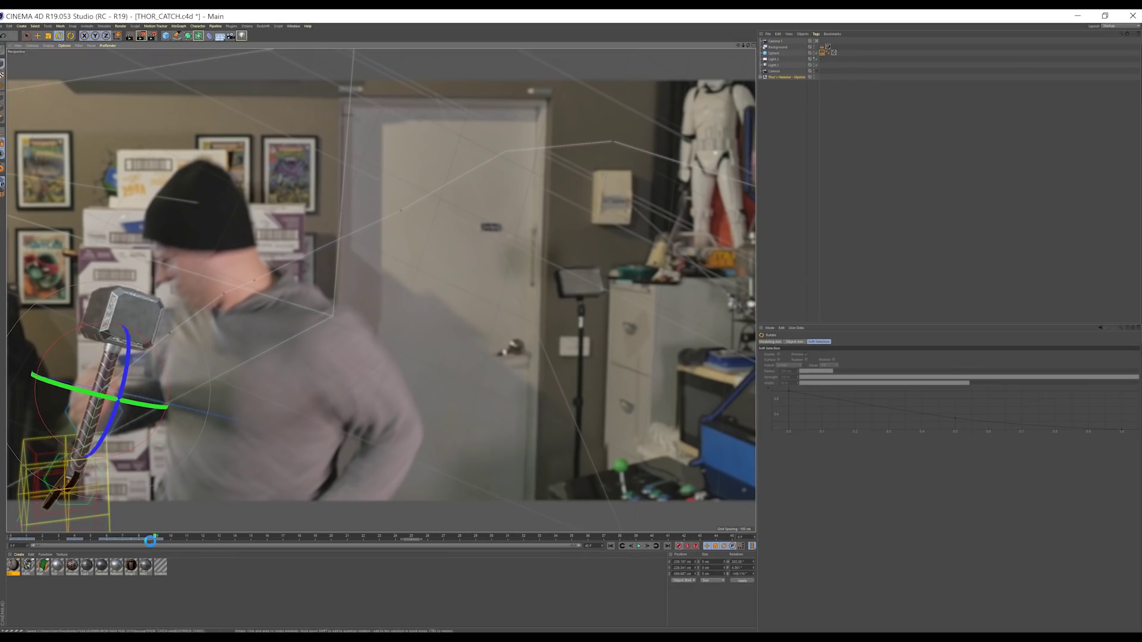
# At frame 10, turn the hammer with the actor's swing, place its handle at the hand, and record a keyframe.
pyautogui.moveTo(155, 535); pyautogui.dragTo(171, 536)
pyautogui.moveTo(98, 395); pyautogui.dragTo(134, 372)
pyautogui.press('e')
pyautogui.moveTo(191, 408); pyautogui.dragTo(94, 459)
pyautogui.moveTo(286, 396); pyautogui.dragTo(292, 414)
pyautogui.click(678, 546)
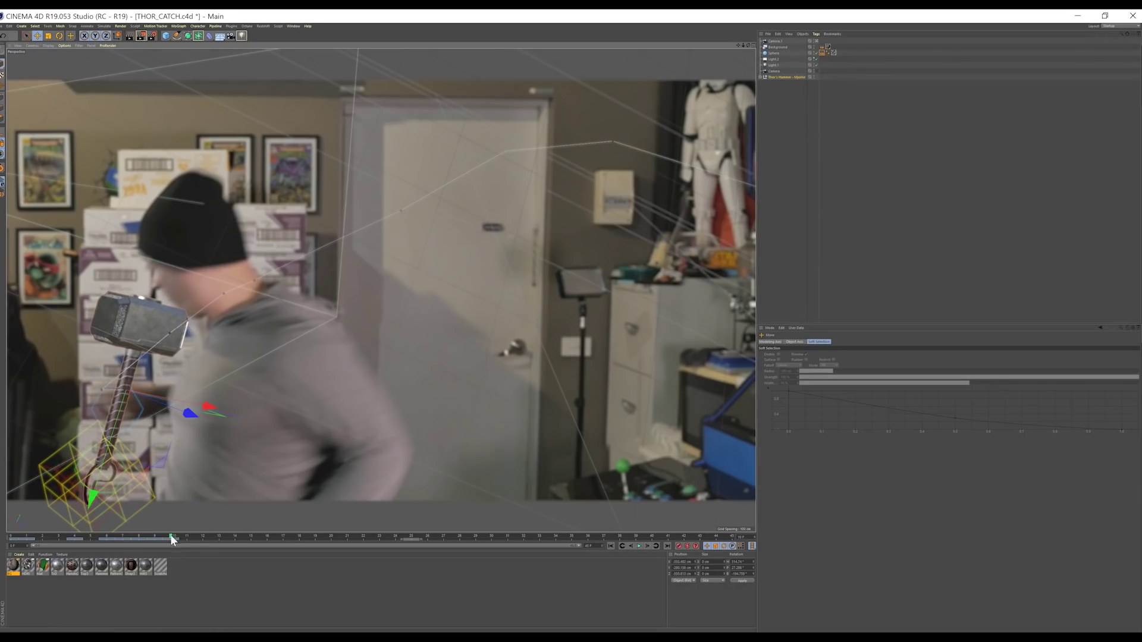
# At frame 11, rotate the hammer further, move it toward the actor's back, and record a keyframe.
pyautogui.moveTo(170, 538); pyautogui.dragTo(187, 538)
pyautogui.press('r')
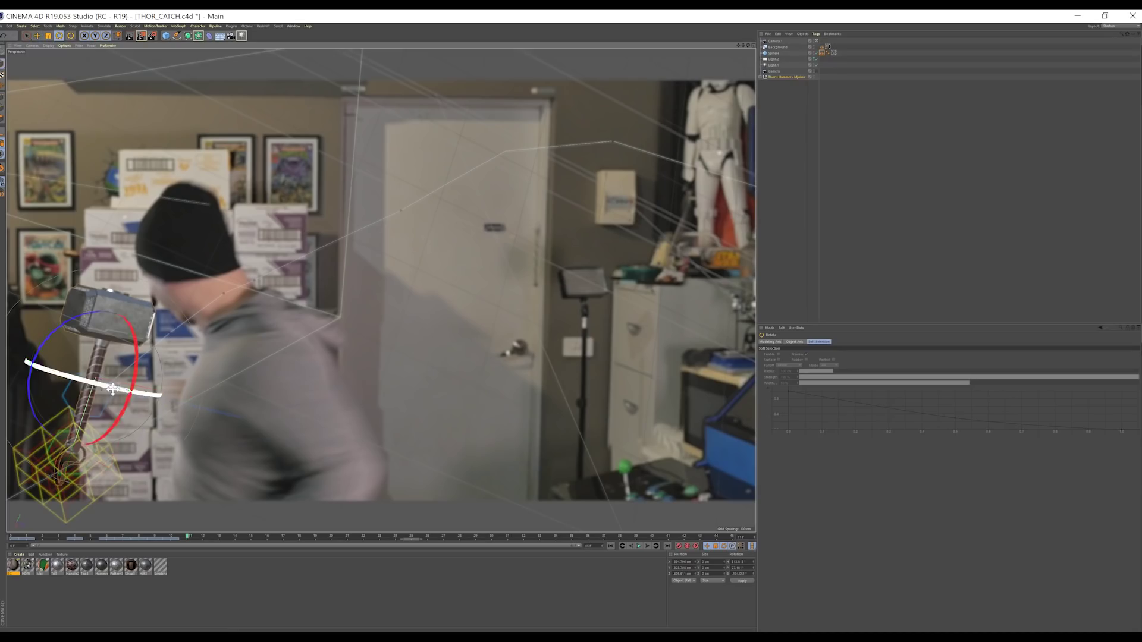
pyautogui.moveTo(113, 389); pyautogui.dragTo(95, 352)
pyautogui.press('e')
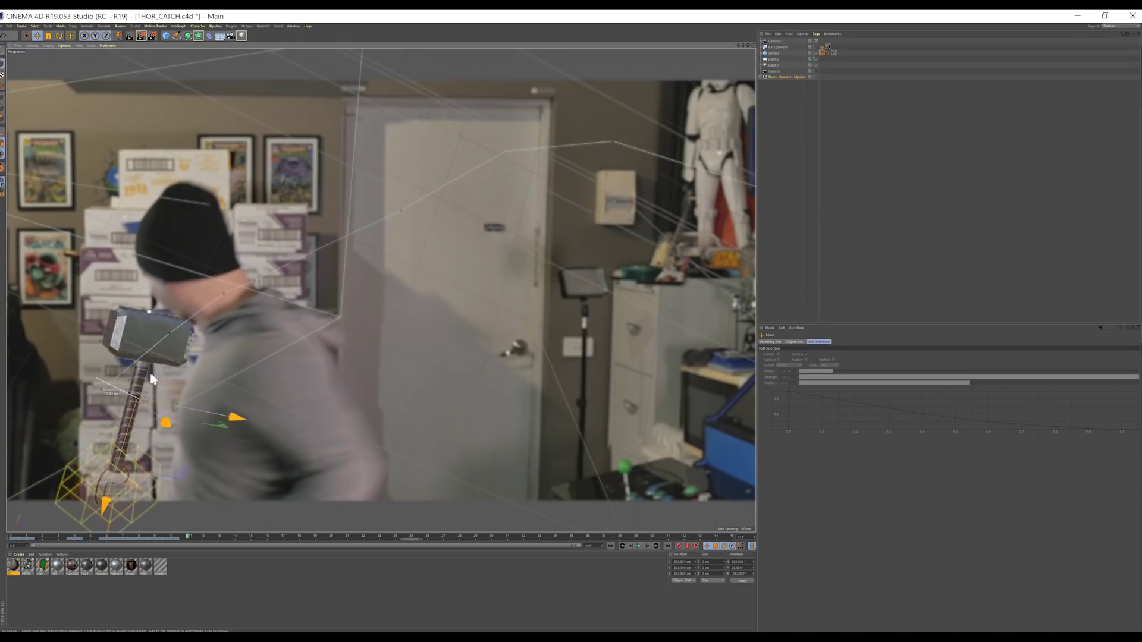
pyautogui.moveTo(151, 379); pyautogui.dragTo(183, 378)
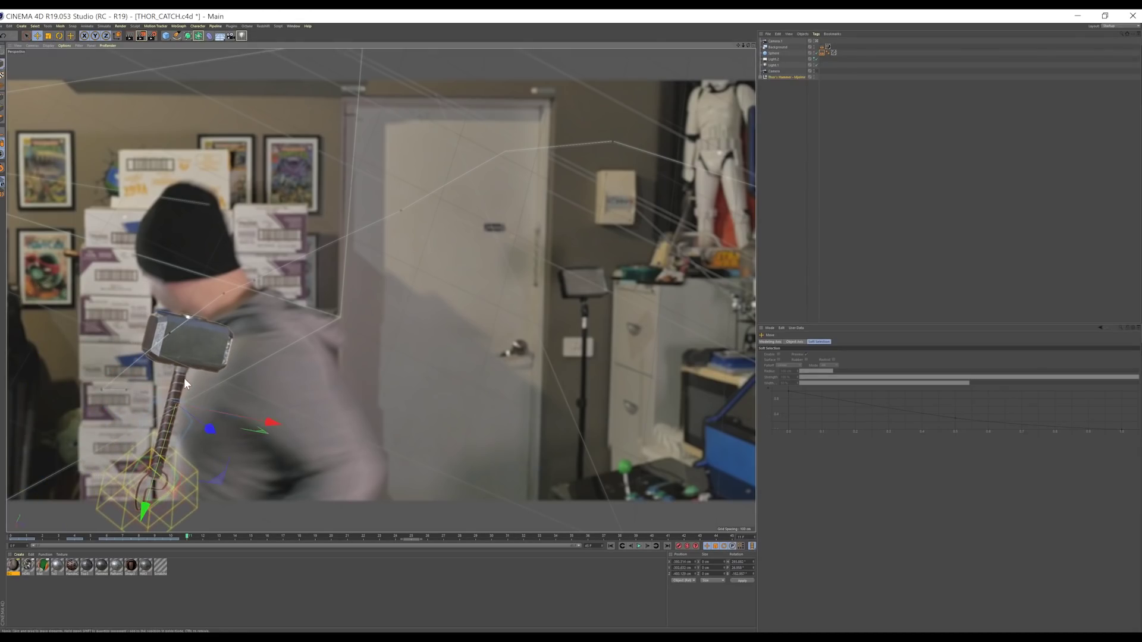
# Position the hammer against the actor's back with a keyframe at frame 12, and preview the animation.
pyautogui.click(198, 545)
pyautogui.moveTo(205, 477); pyautogui.dragTo(256, 387)
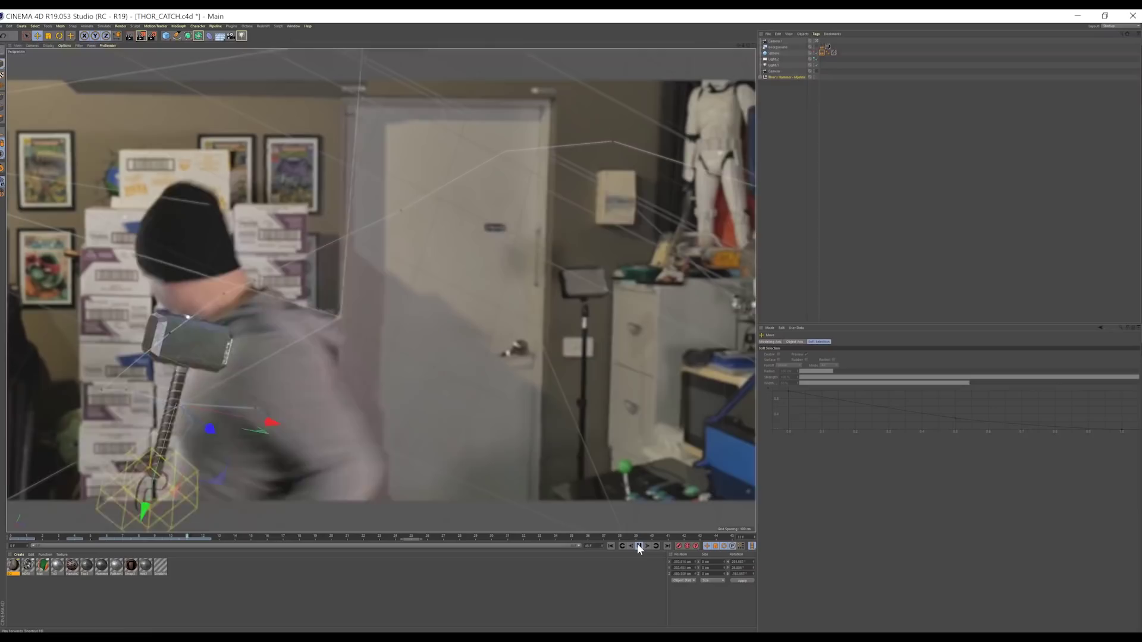
pyautogui.click(639, 546)
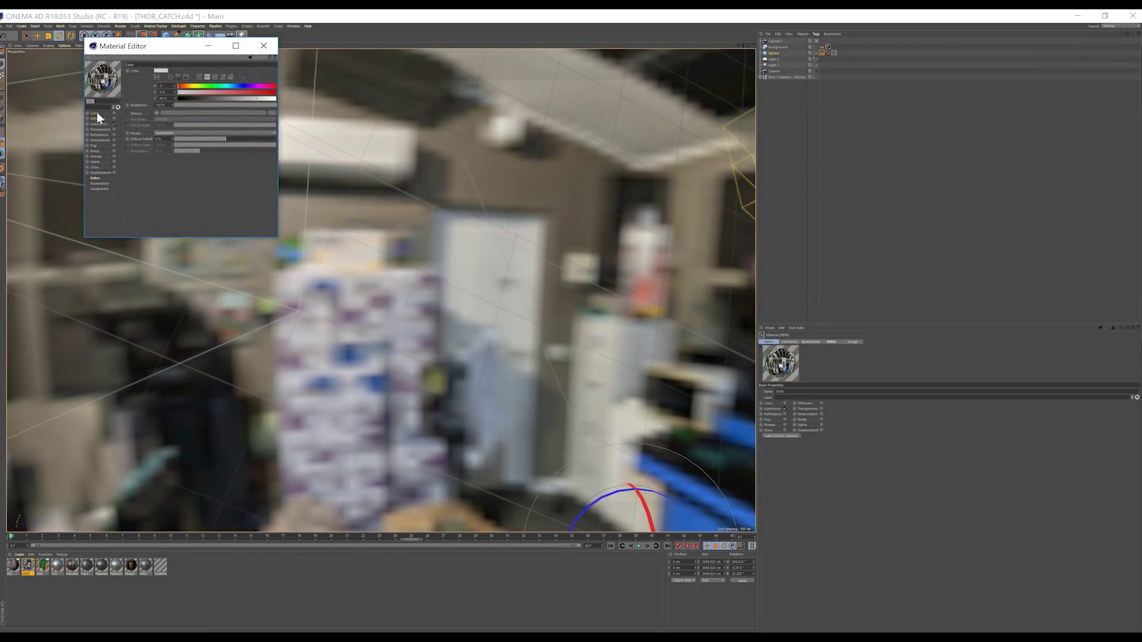
# Inspect the HDRI material's luminance channel and open its texture options.
pyautogui.click(97, 123)
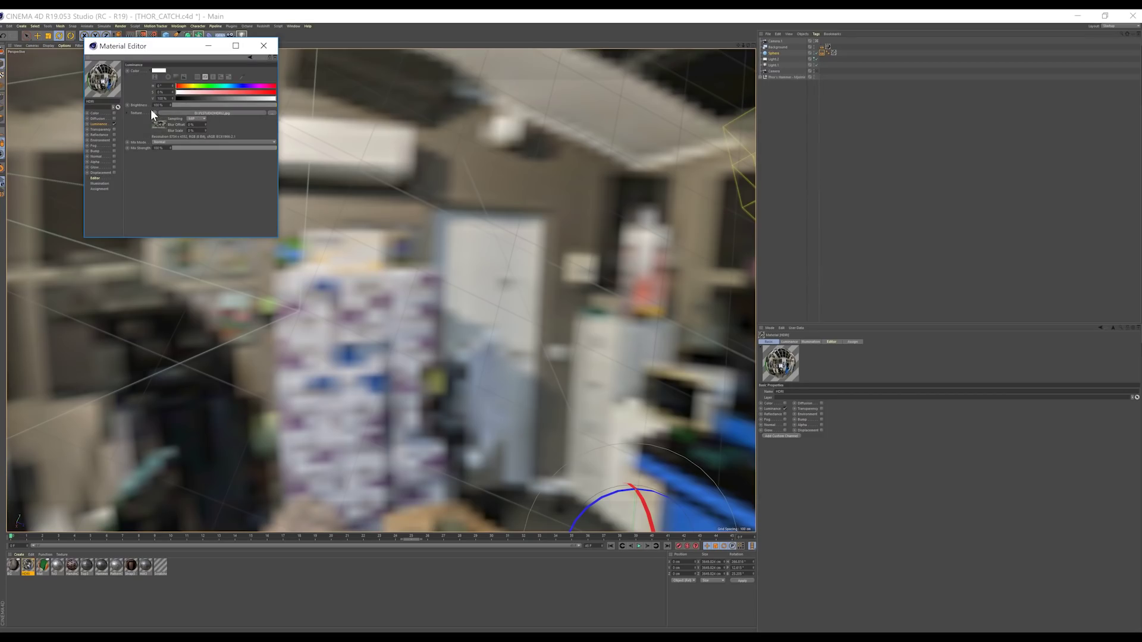
pyautogui.click(154, 113)
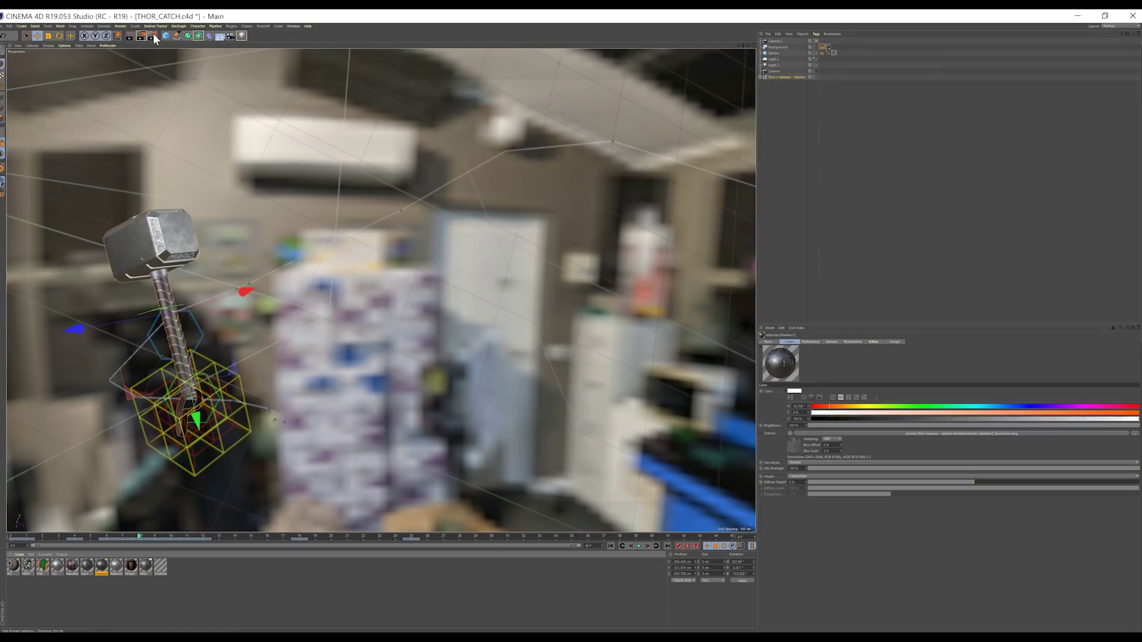
# Review the output and save options in the render settings.
pyautogui.click(154, 36)
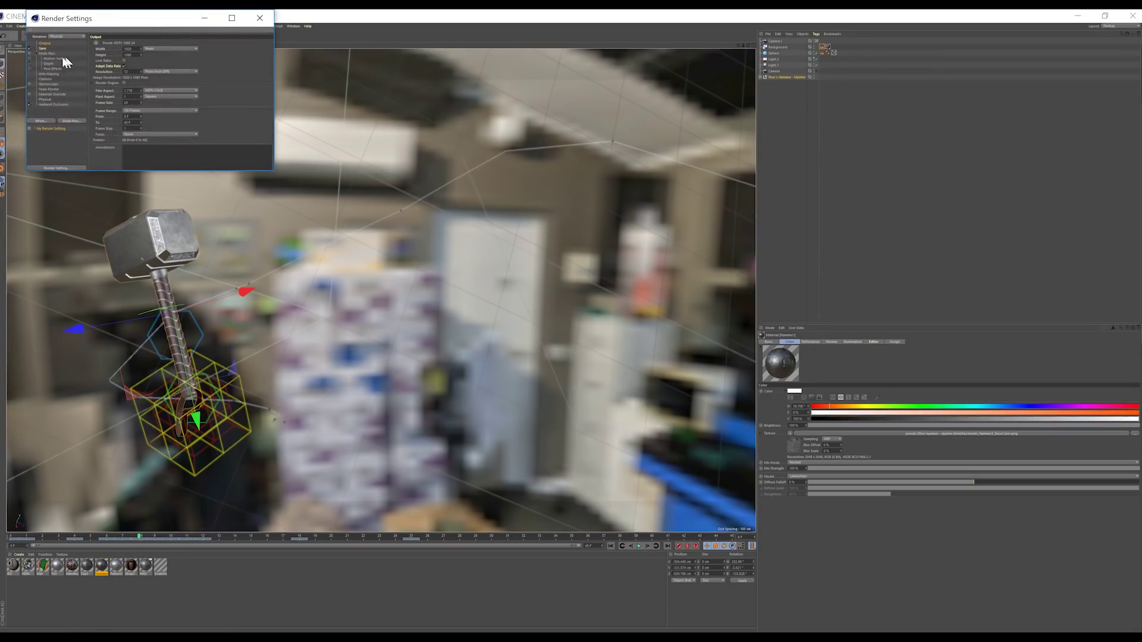
pyautogui.click(43, 49)
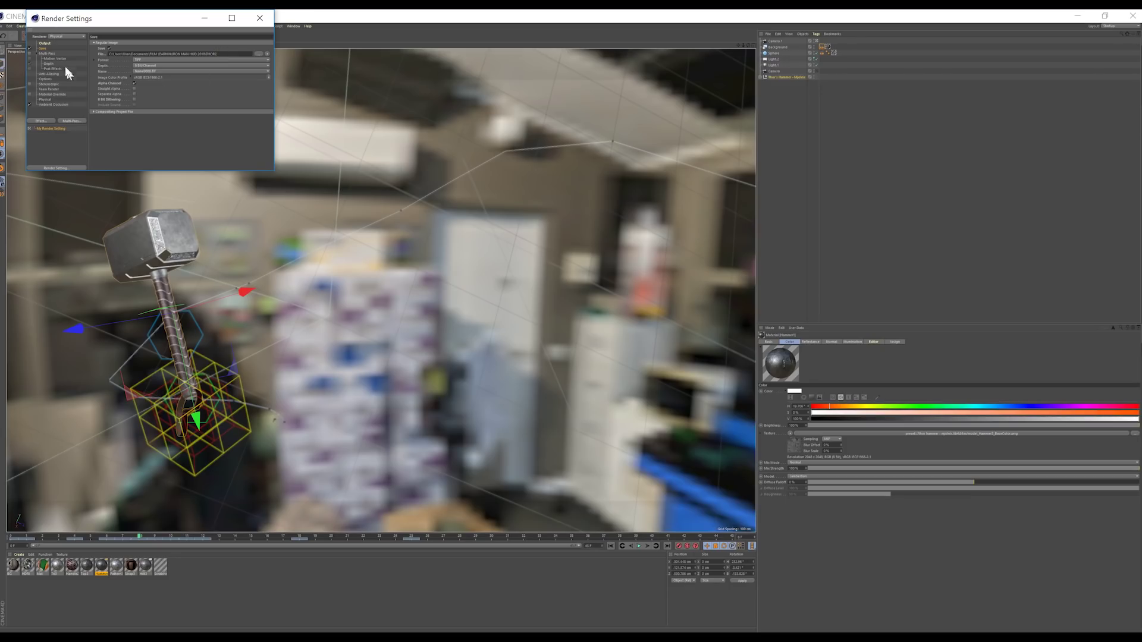
pyautogui.click(260, 18)
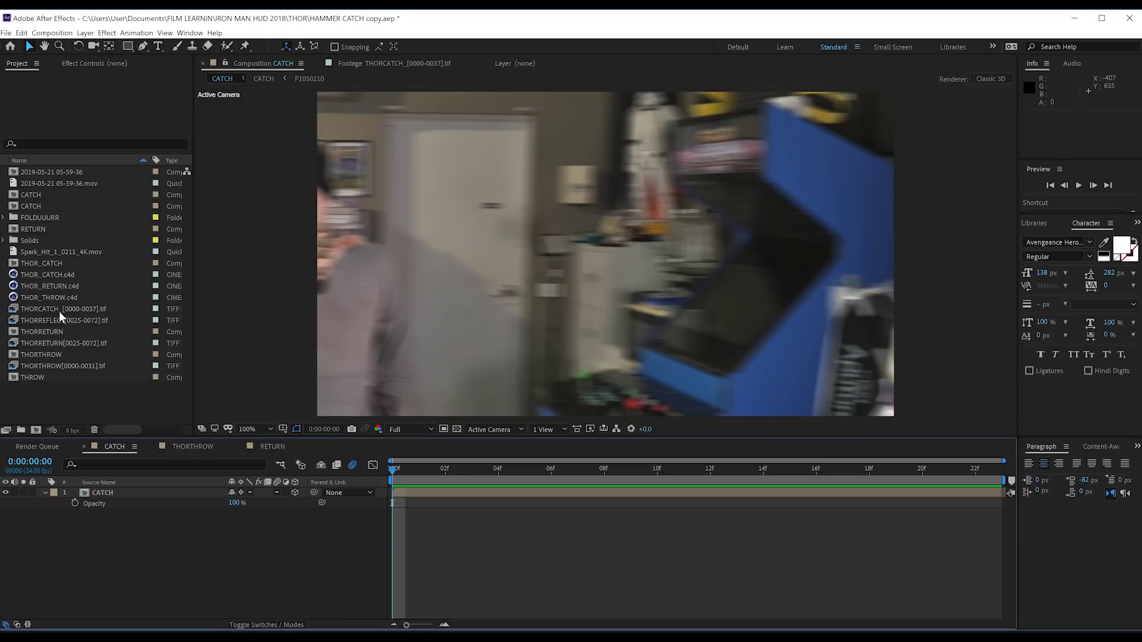
# Switch to After Effects, place THORCATCH_[0000-0037].tif above the CATCH layer in the CATCH composition, and preview it.
pyautogui.click(53, 308)
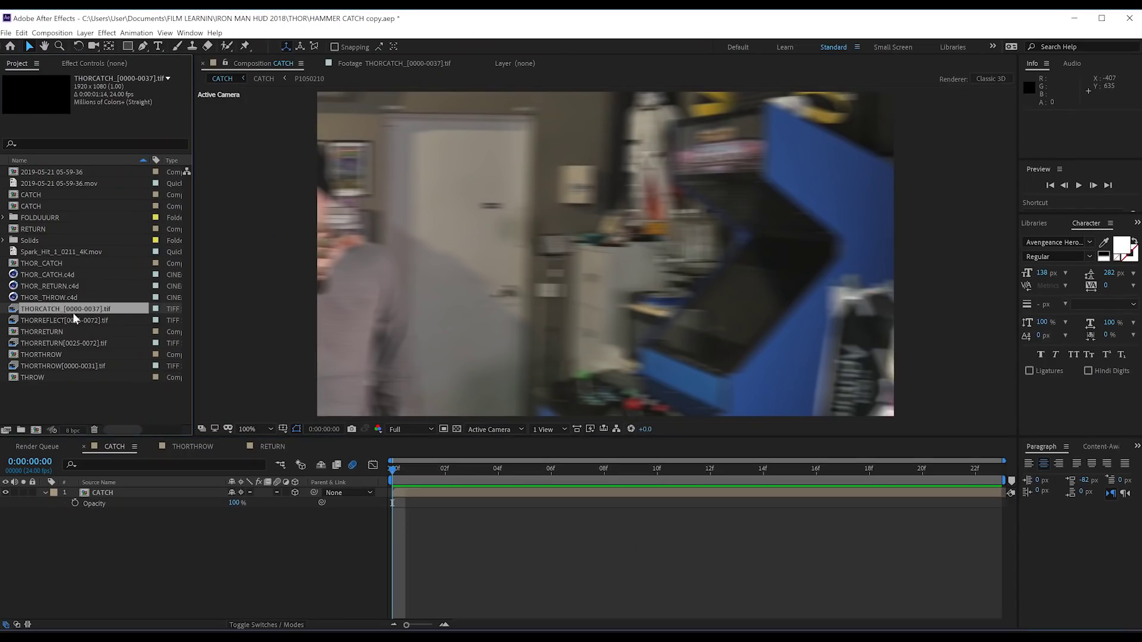
pyautogui.moveTo(51, 308); pyautogui.dragTo(110, 493)
pyautogui.press('space')
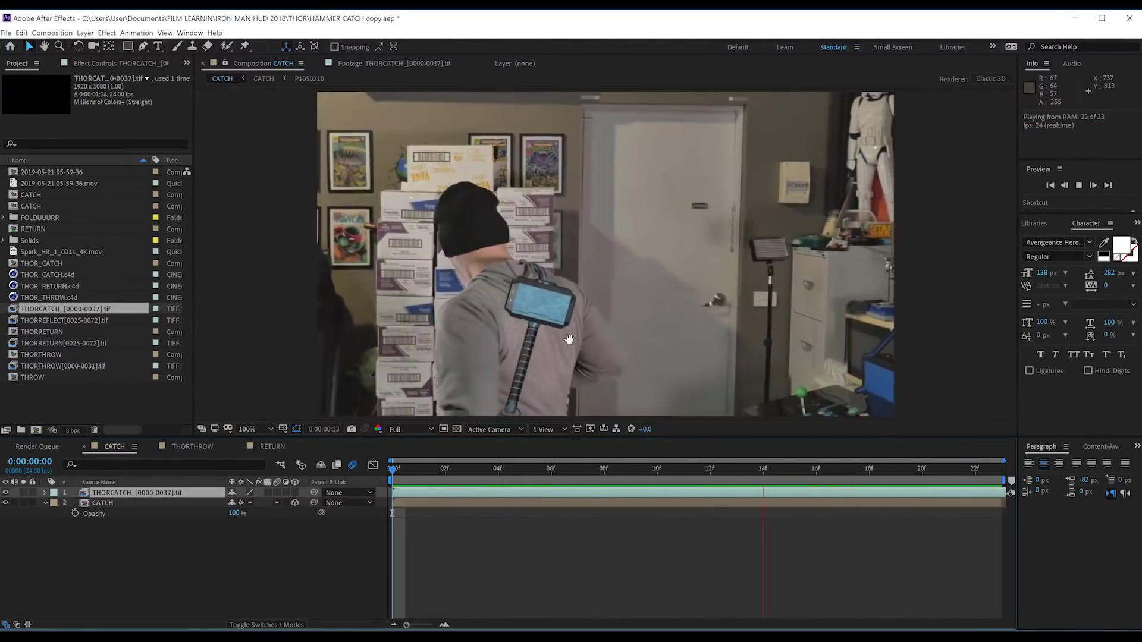
pyautogui.press('space')
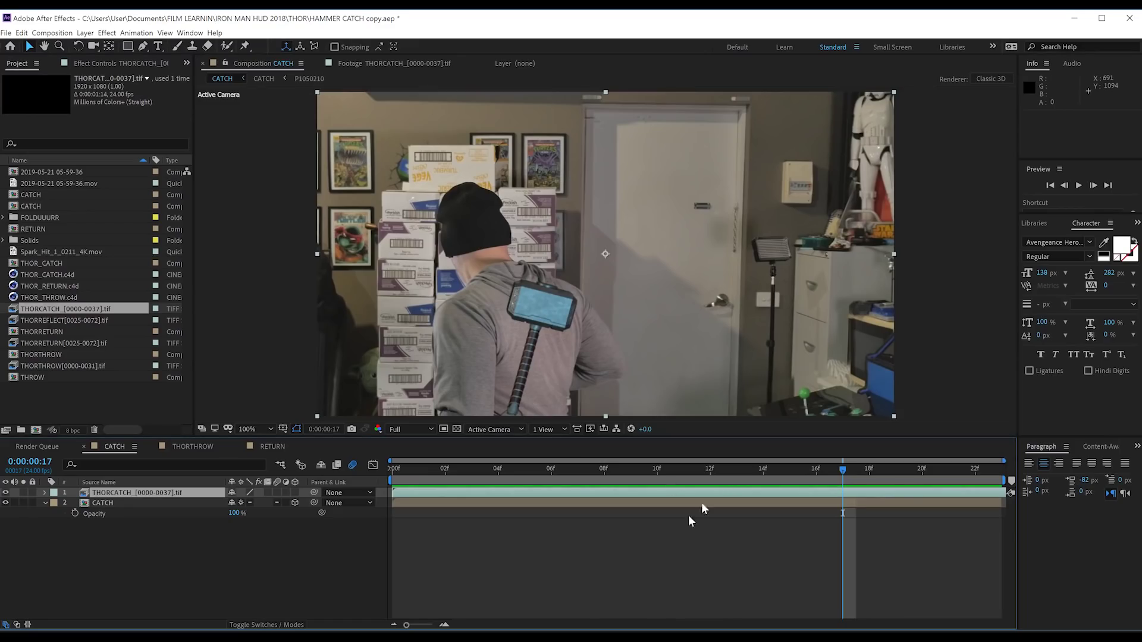
# Split the THORCATCH_[0000-0037].tif layer at frame 12 and delete the part after the split.
pyautogui.moveTo(518, 470); pyautogui.dragTo(711, 470)
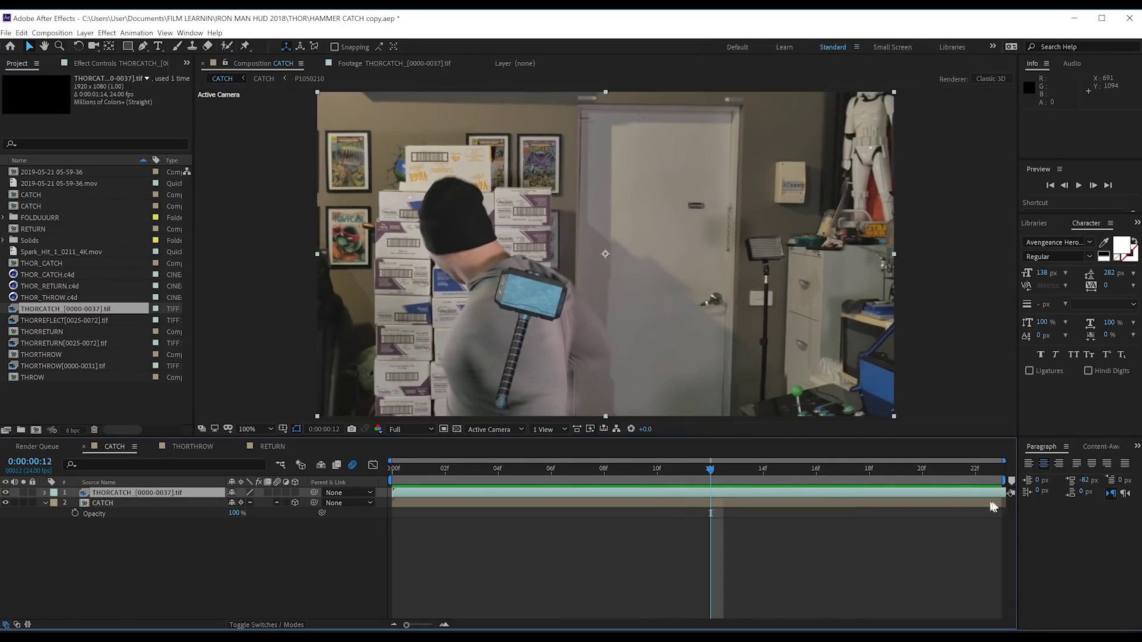
pyautogui.hotkey('ctrl', 'shift', 'd')
pyautogui.click(885, 494)
pyautogui.press('Delete')
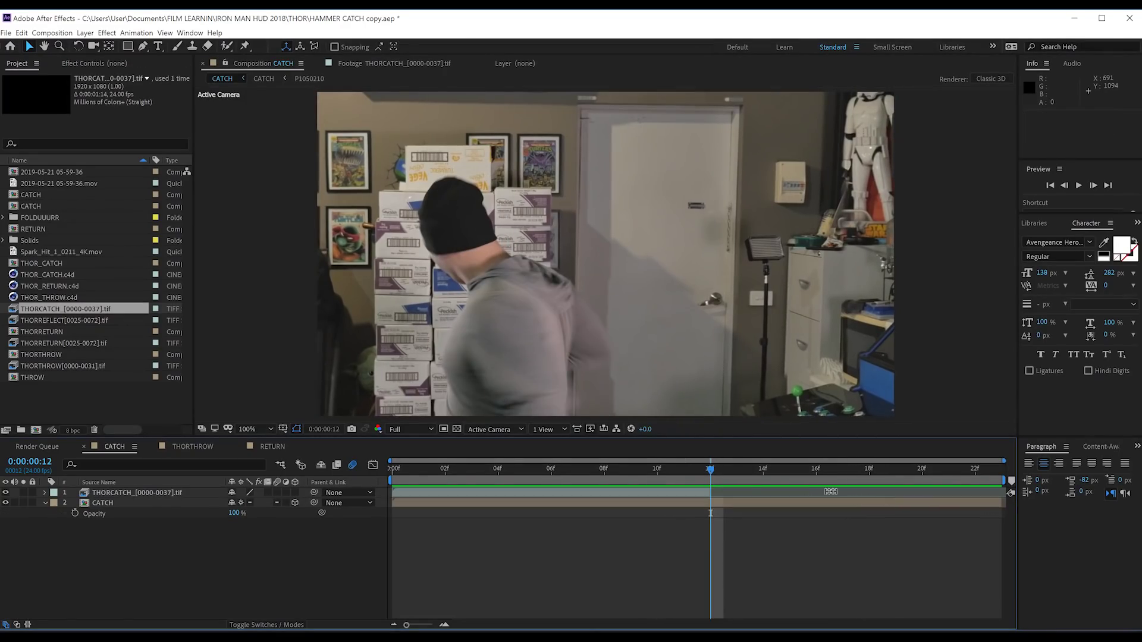
# Split the remaining THORCATCH_[0000-0037].tif layer at frame 6 and activate the Pen tool for masking its second part.
pyautogui.moveTo(611, 467); pyautogui.dragTo(552, 470)
pyautogui.click(570, 493)
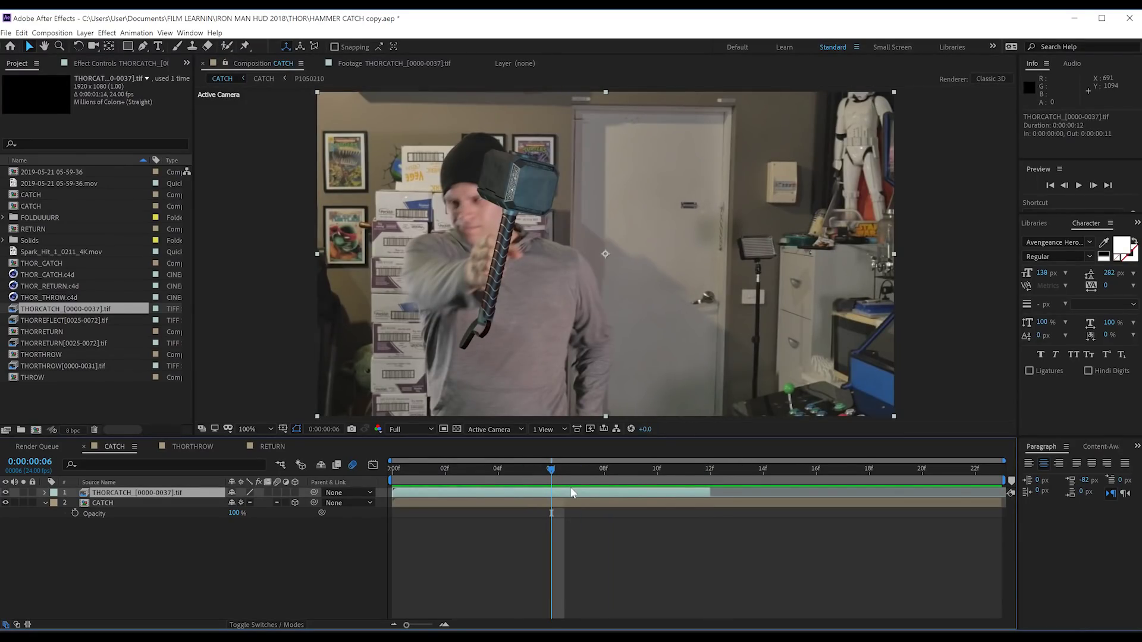
pyautogui.hotkey('ctrl', 'shift', 'd')
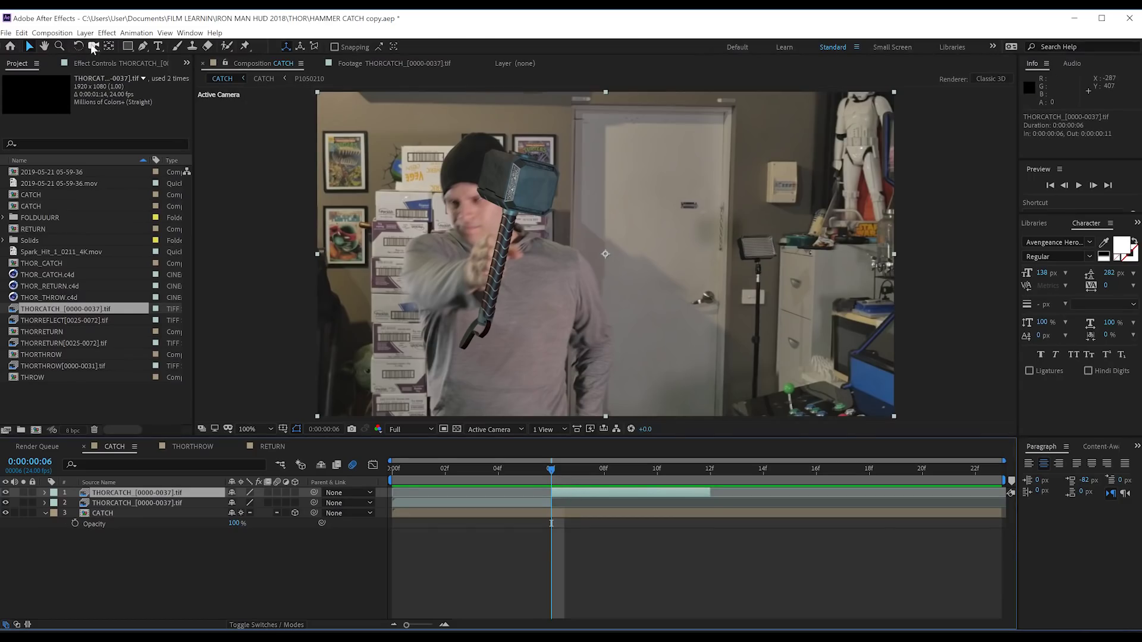
pyautogui.click(142, 45)
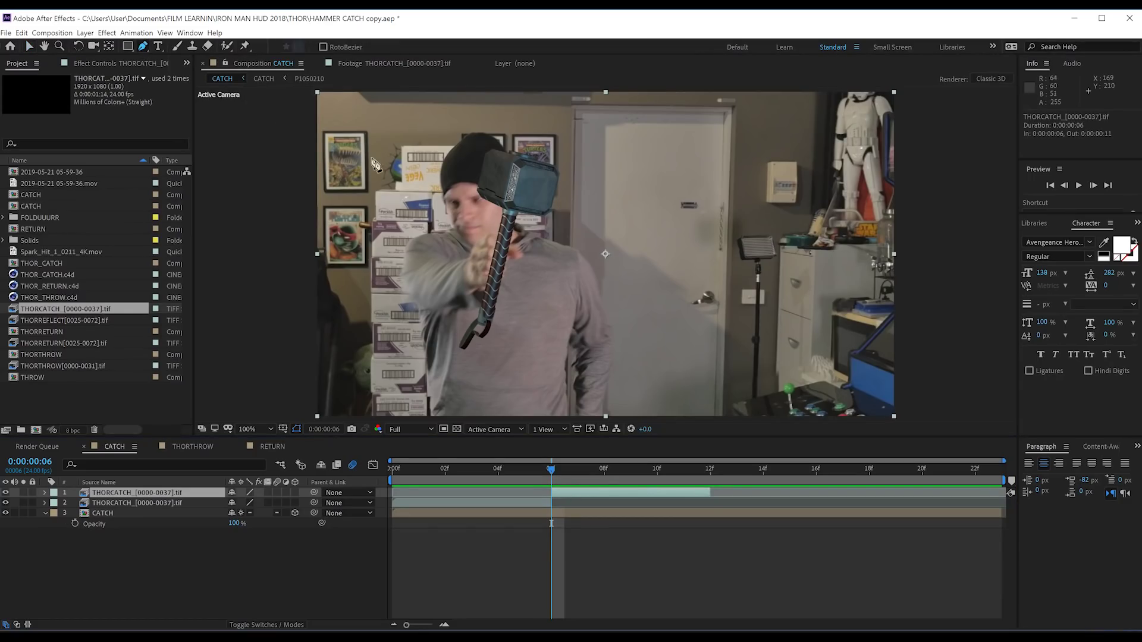
# Draw a closed ten-point mask around the gripping hand on the second THORCATCH_[0000-0037].tif layer at frame 6.
pyautogui.click(512, 247)
pyautogui.click(510, 238)
pyautogui.click(497, 238)
pyautogui.click(486, 249)
pyautogui.click(484, 259)
pyautogui.moveTo(484, 268); pyautogui.dragTo(485, 274)
pyautogui.click(489, 282)
pyautogui.click(506, 283)
pyautogui.click(510, 274)
pyautogui.click(512, 260)
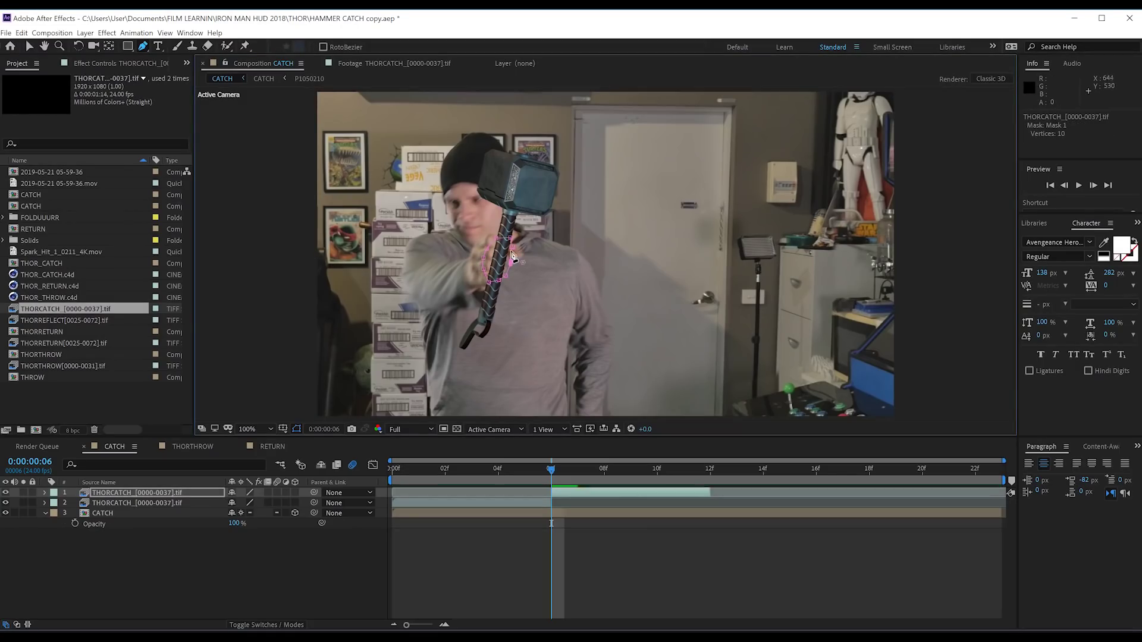
pyautogui.click(512, 247)
# Set Mask 1 to Subtract and start keyframing its Mask Path at frame 6.
pyautogui.press('m')
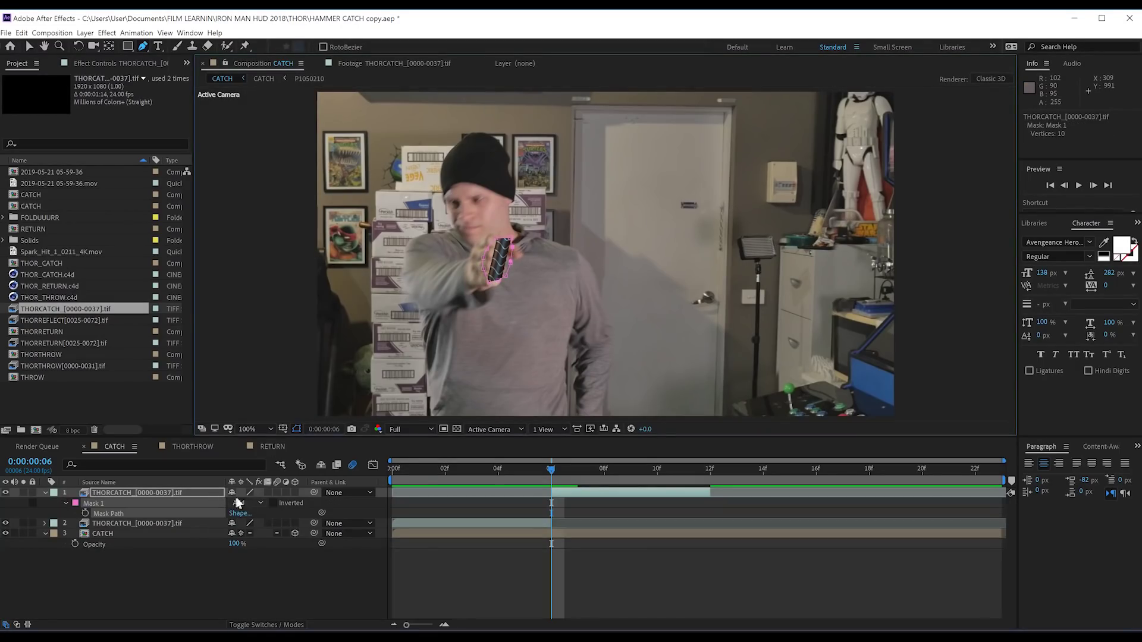
pyautogui.click(253, 503)
pyautogui.click(256, 537)
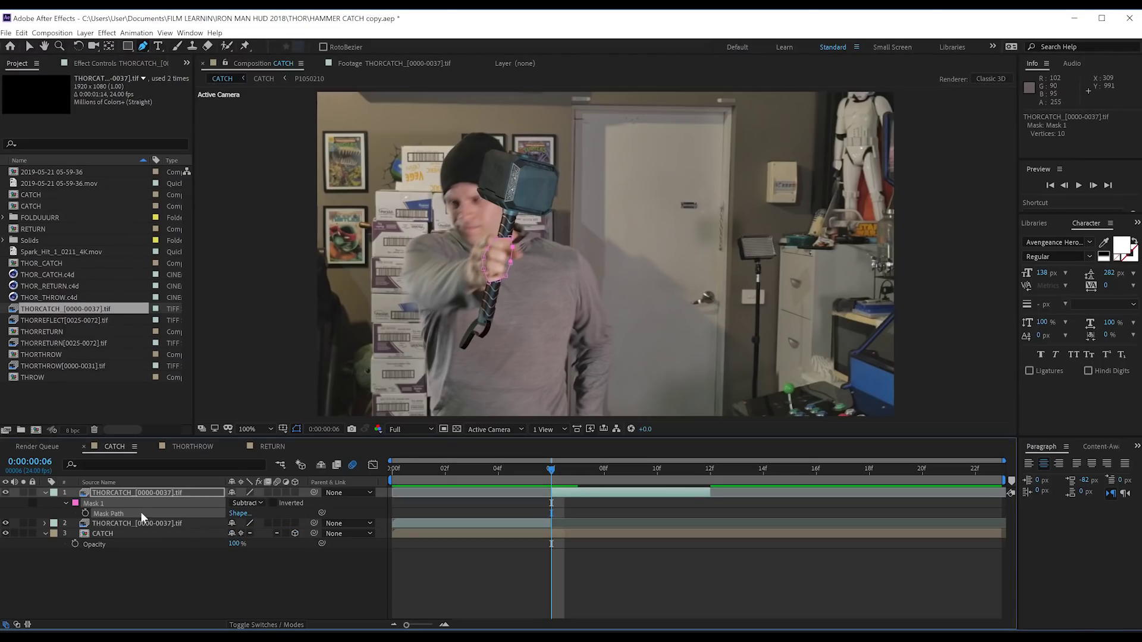
pyautogui.click(86, 514)
# At frame 7, reshape Mask 1 point by point to fit the hand on the hammer's handle.
pyautogui.click(580, 471)
pyautogui.press('v')
pyautogui.click(485, 250)
pyautogui.moveTo(486, 248); pyautogui.dragTo(497, 282)
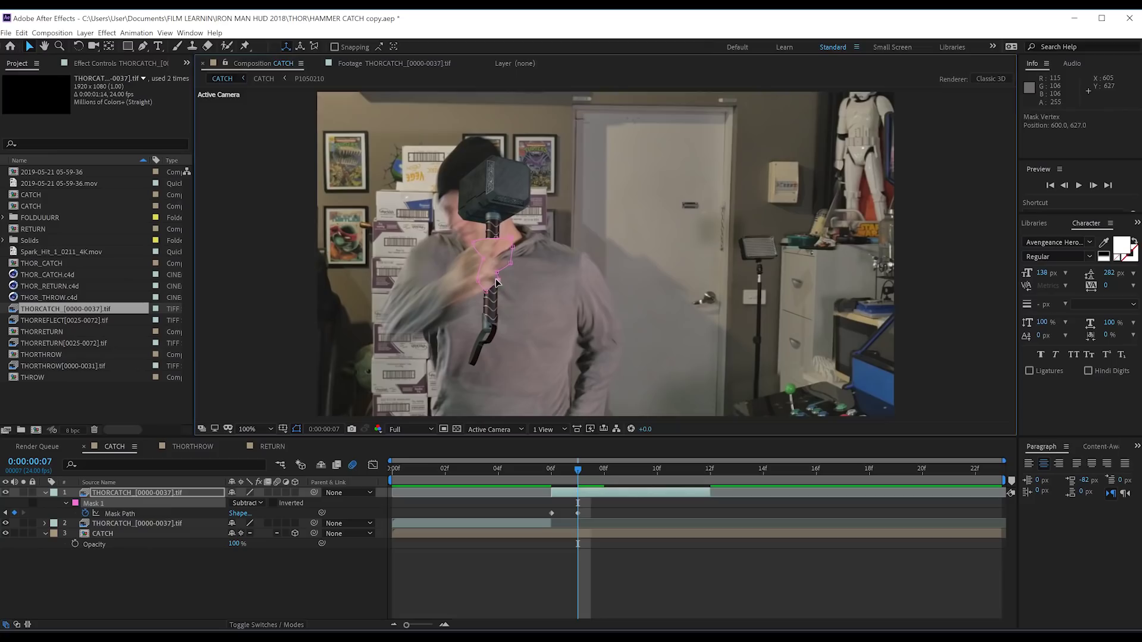
pyautogui.moveTo(512, 237); pyautogui.dragTo(510, 239)
# At frame 8, move the whole of Mask 1 onto the lowered hand.
pyautogui.moveTo(578, 470); pyautogui.dragTo(604, 470)
pyautogui.doubleClick(483, 259)
pyautogui.moveTo(483, 259); pyautogui.dragTo(429, 298)
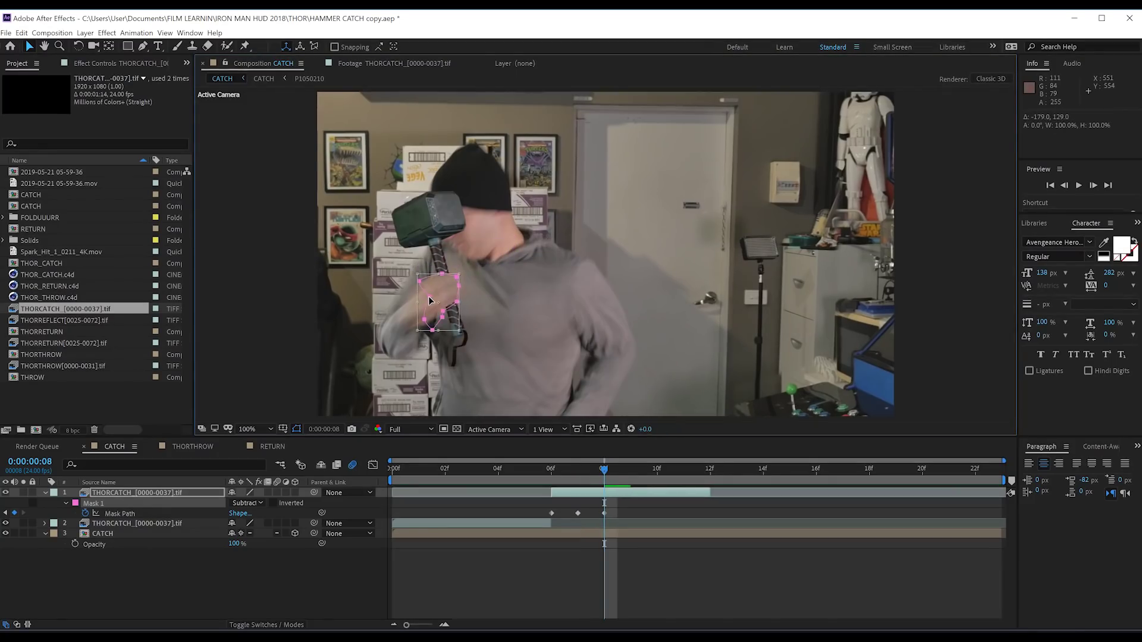
pyautogui.press('Return')
# At frame 9, move Mask 1 onto the hand and adjust its shape around the fingers.
pyautogui.moveTo(607, 470); pyautogui.dragTo(631, 470)
pyautogui.moveTo(429, 297); pyautogui.dragTo(392, 356)
pyautogui.doubleClick(445, 310)
pyautogui.press('Return')
pyautogui.moveTo(403, 314)
pyautogui.mouseDown()
pyautogui.moveTo(386, 321)
pyautogui.moveTo(403, 320)
pyautogui.mouseUp()
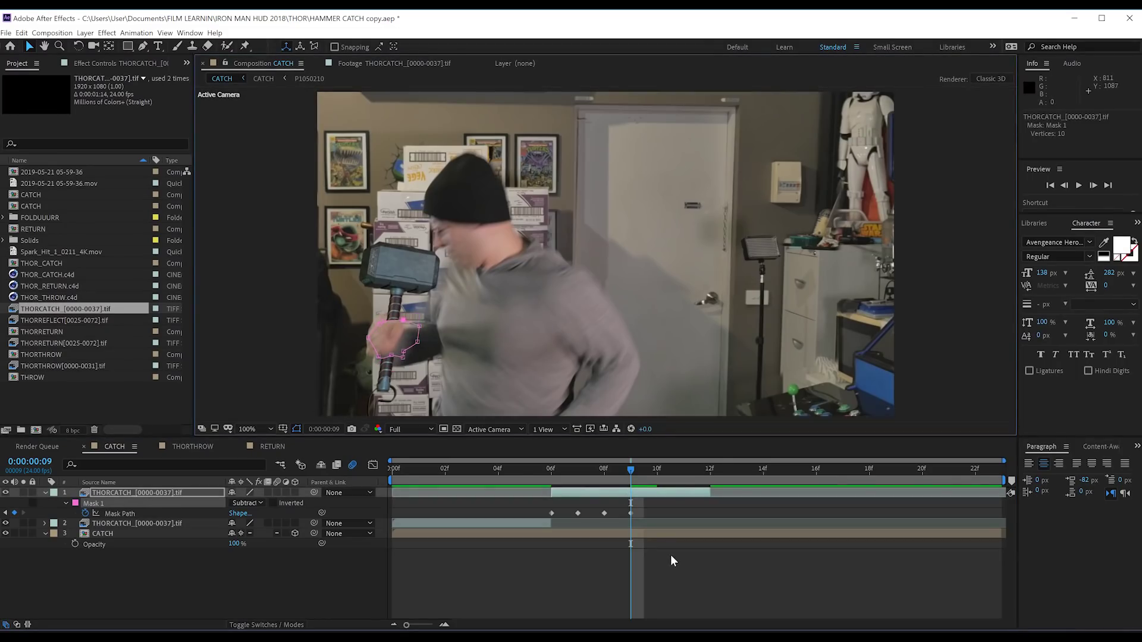
pyautogui.click(671, 561)
# At frame 10, reposition the whole of Mask 1 over the hand on the hammer's handle.
pyautogui.moveTo(633, 471); pyautogui.dragTo(657, 472)
pyautogui.click(657, 493)
pyautogui.doubleClick(403, 320)
pyautogui.moveTo(403, 321); pyautogui.dragTo(419, 344)
pyautogui.click(692, 525)
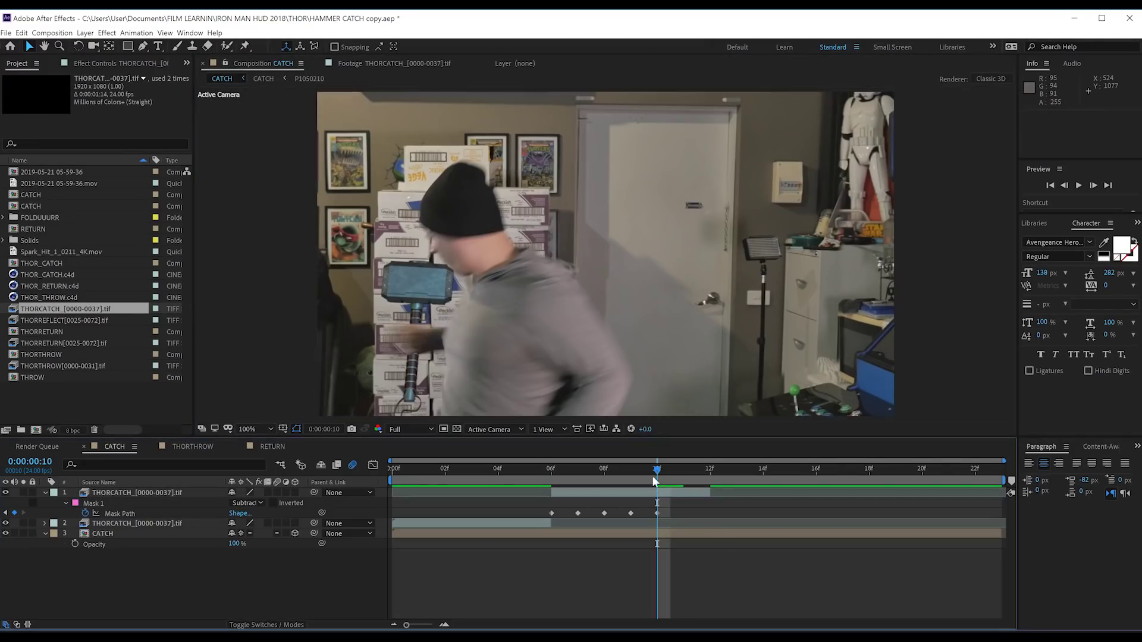
# At frame 11, move Mask 1 over the actor's body and reshape its points along the chest, neck and back to hide the hammer.
pyautogui.moveTo(656, 470); pyautogui.dragTo(683, 470)
pyautogui.click(679, 493)
pyautogui.doubleClick(443, 340)
pyautogui.moveTo(433, 341); pyautogui.dragTo(534, 260)
pyautogui.click(702, 580)
pyautogui.moveTo(504, 330); pyautogui.dragTo(533, 433)
pyautogui.moveTo(463, 355); pyautogui.dragTo(439, 420)
pyautogui.moveTo(476, 355); pyautogui.dragTo(491, 421)
pyautogui.moveTo(488, 352); pyautogui.dragTo(499, 419)
pyautogui.moveTo(469, 326); pyautogui.dragTo(456, 250)
pyautogui.moveTo(478, 297); pyautogui.dragTo(472, 286)
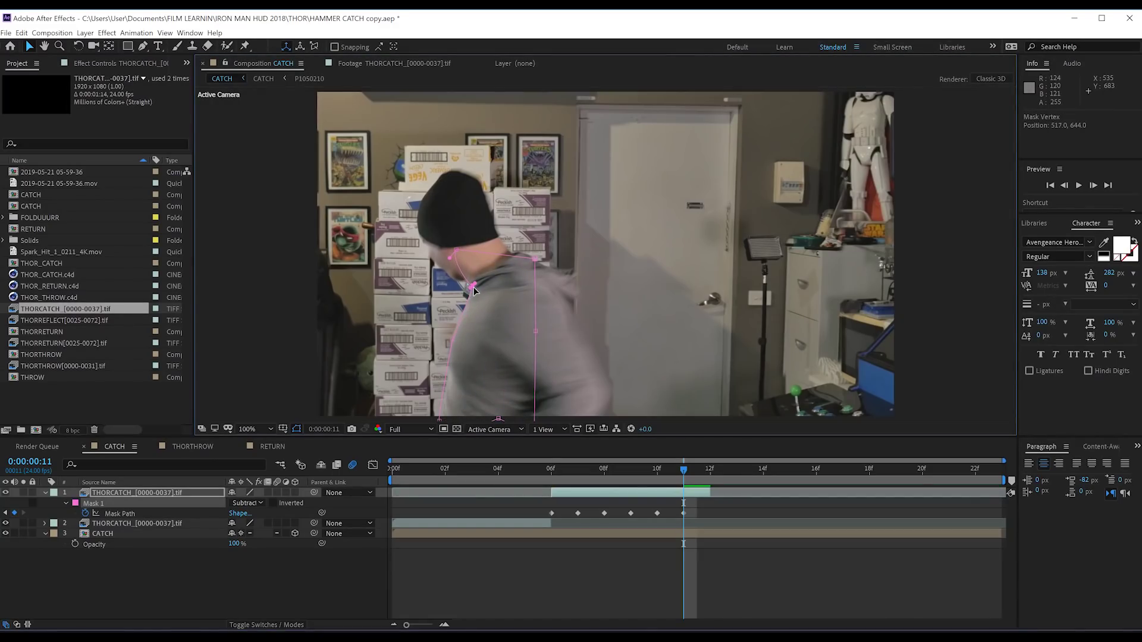
# Set Mask 1's feather to 32 pixels and preview the composition.
pyautogui.press('f')
pyautogui.press('space')
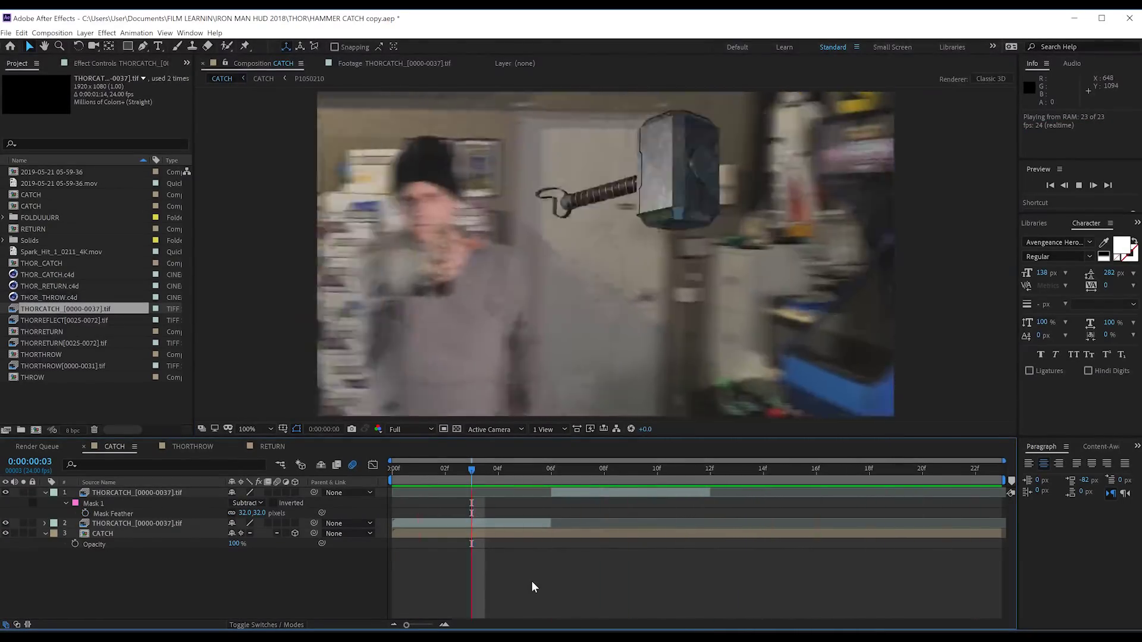
pyautogui.press('space')
# Apply the RSMB Pro effect to the unmasked hammer layer and set its blur amount to 0.3.
pyautogui.click(107, 33)
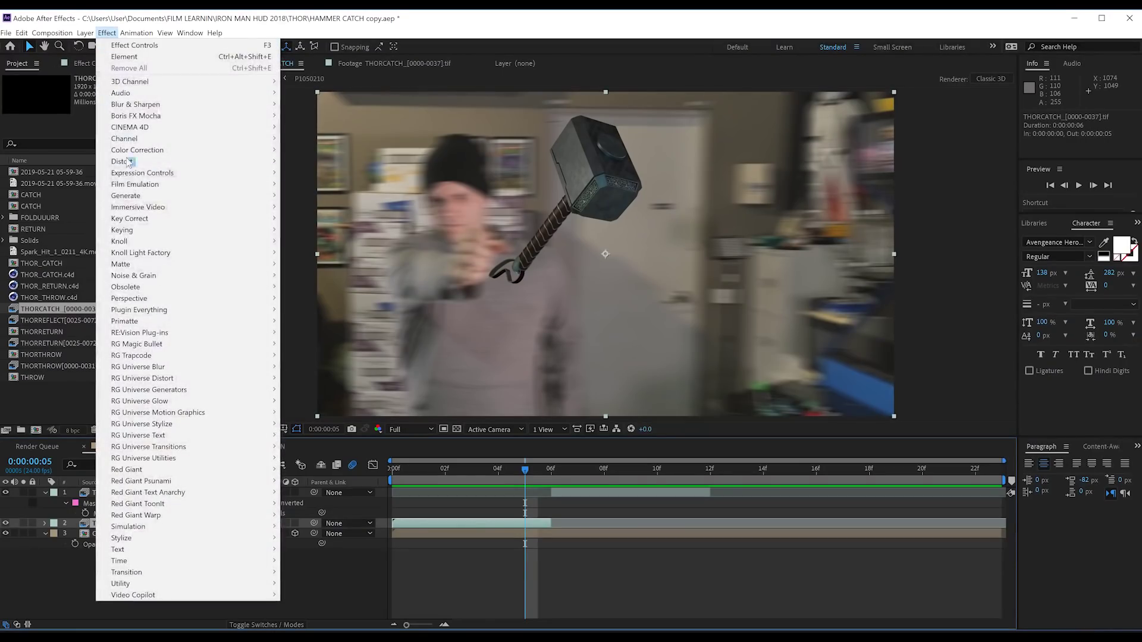
pyautogui.moveTo(151, 335)
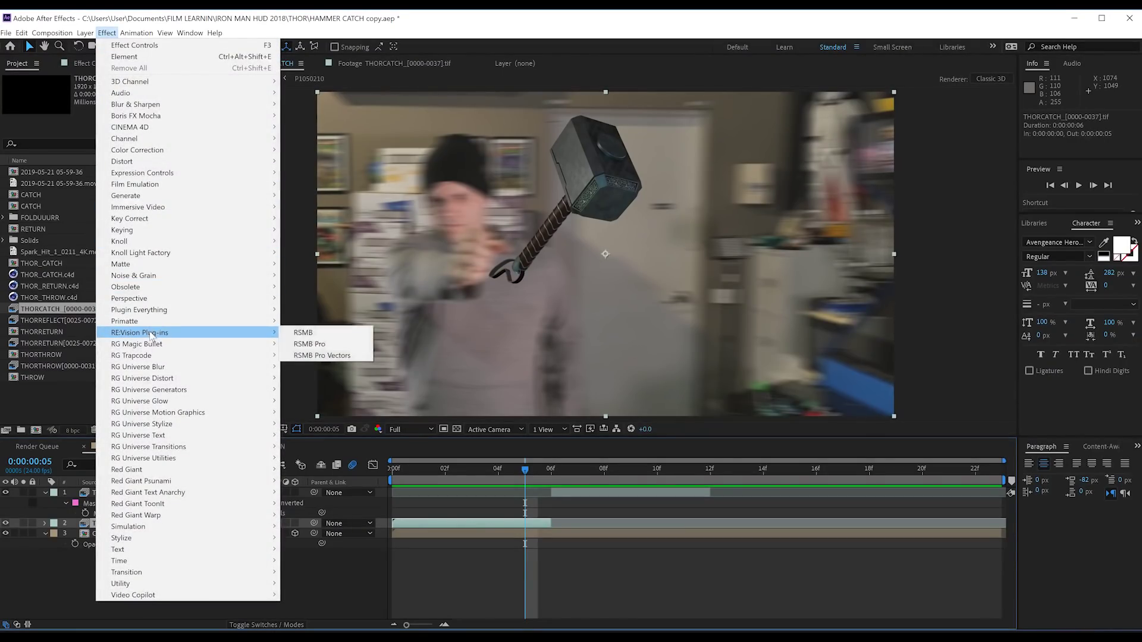
pyautogui.click(316, 344)
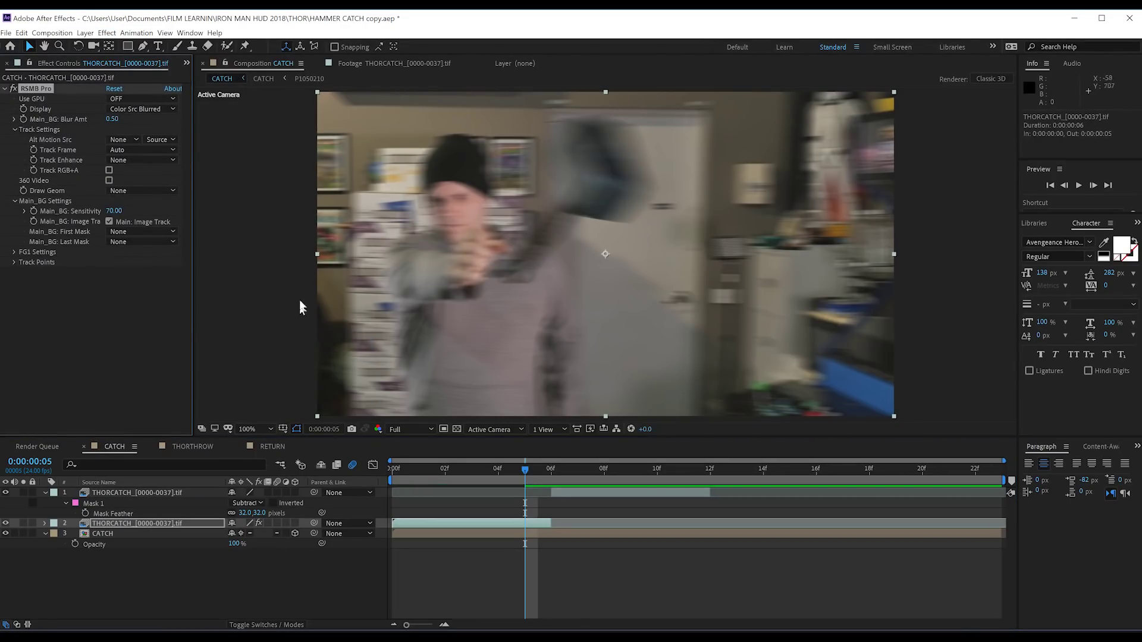
pyautogui.click(113, 119)
pyautogui.write('0.3')
pyautogui.press('Return')
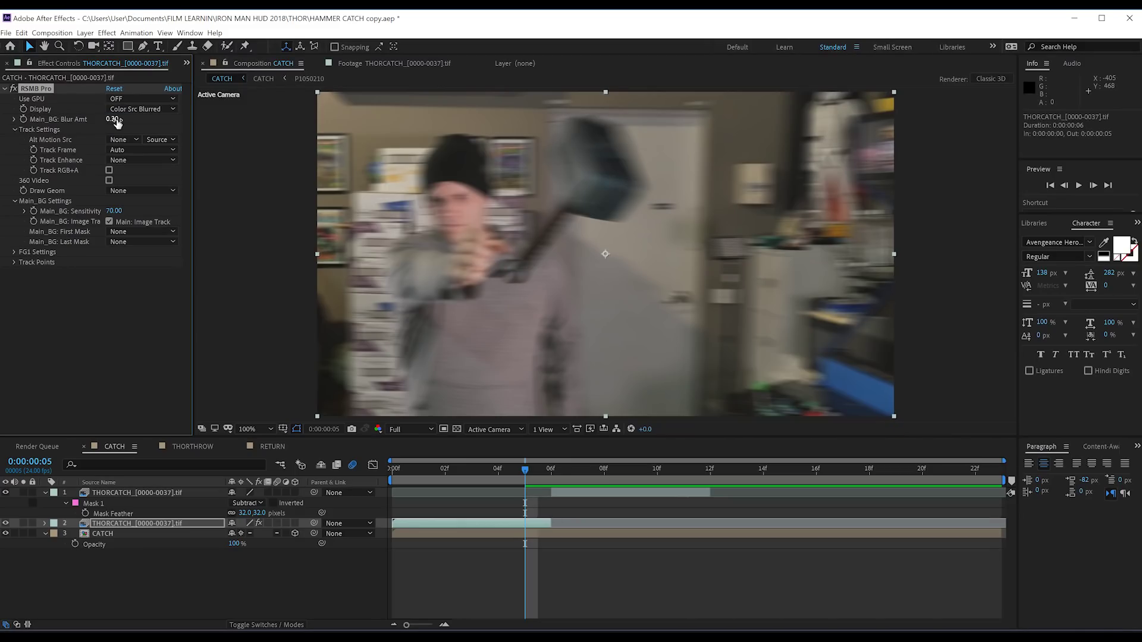
# Set the RSMB Pro sensitivity to 50 and preview the motion blur on both hammer layers.
pyautogui.click(112, 210)
pyautogui.write('50')
pyautogui.press('Return')
pyautogui.press('space')
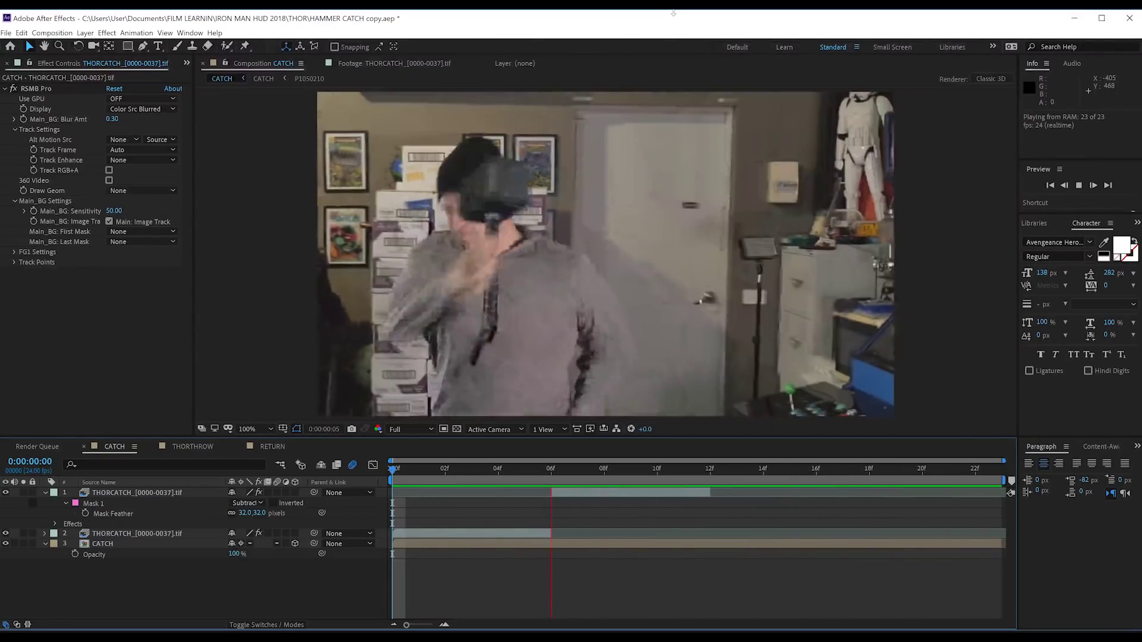
pyautogui.press('space')
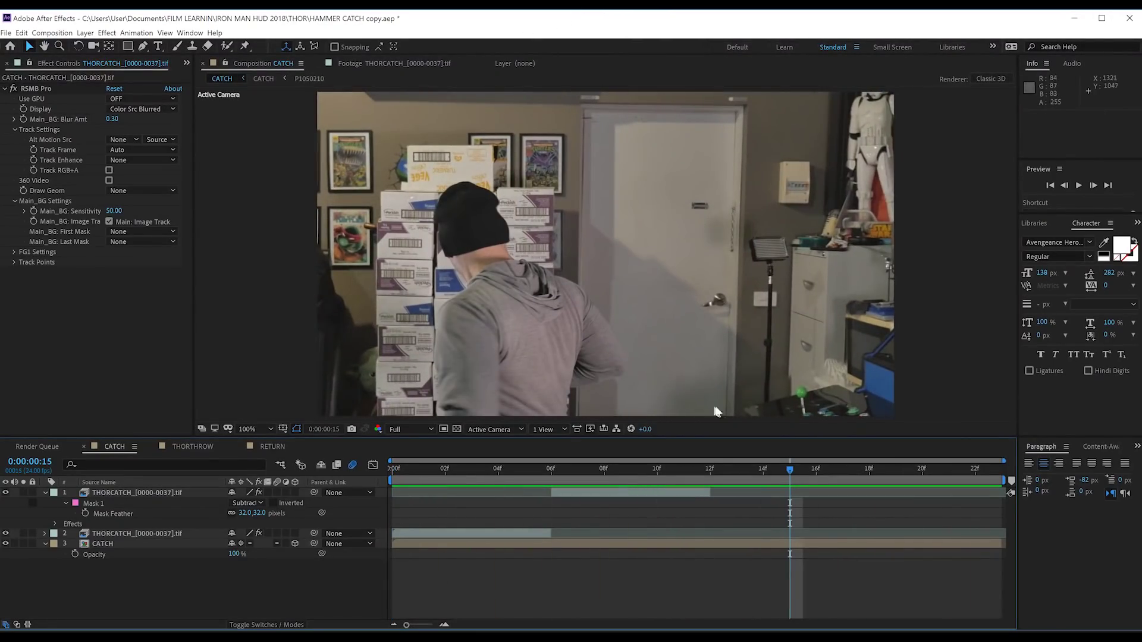
# Apply Colorista IV to the masked hammer layer at frame 10, with temperature 33 and slightly raised shadows.
pyautogui.moveTo(779, 464); pyautogui.dragTo(656, 472)
pyautogui.click(654, 493)
pyautogui.click(107, 33)
pyautogui.moveTo(191, 344)
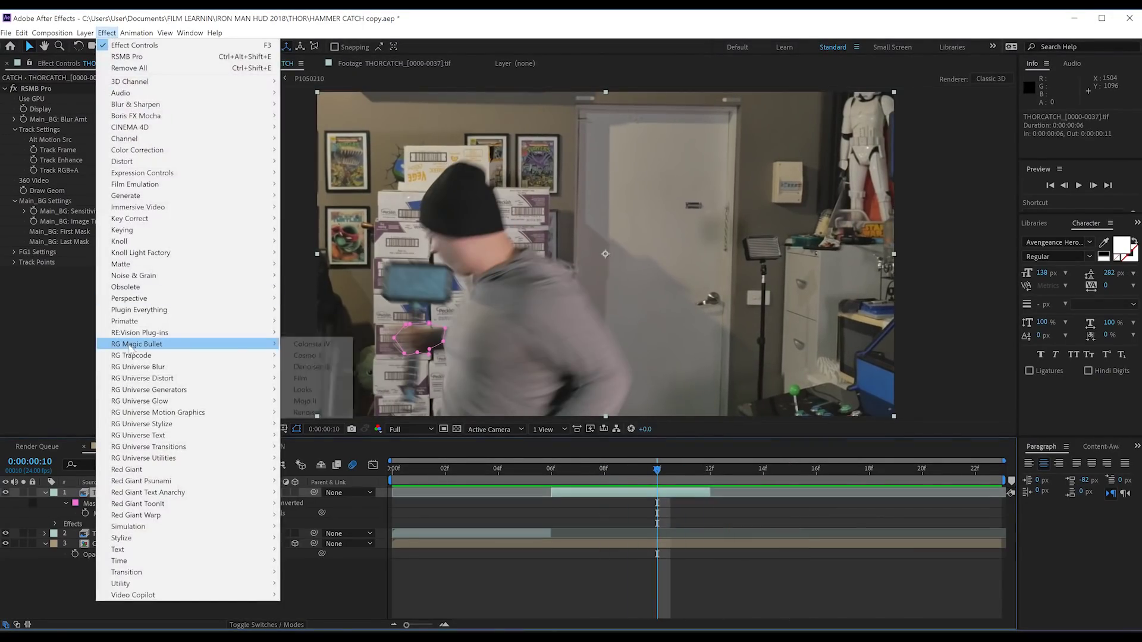
pyautogui.click(306, 343)
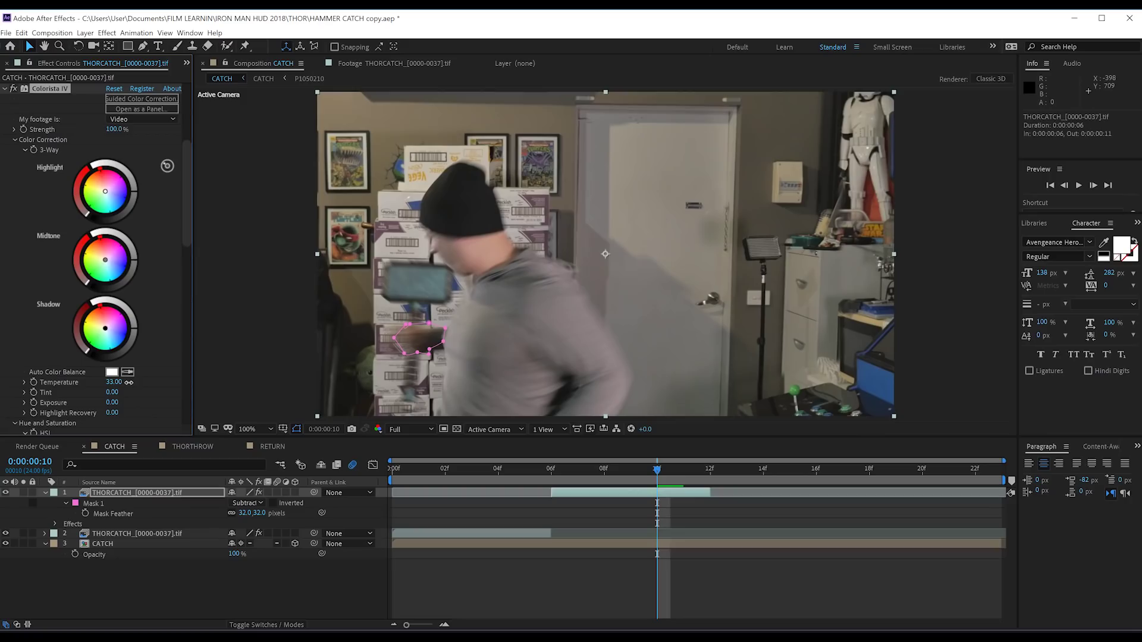
pyautogui.moveTo(133, 331); pyautogui.dragTo(133, 324)
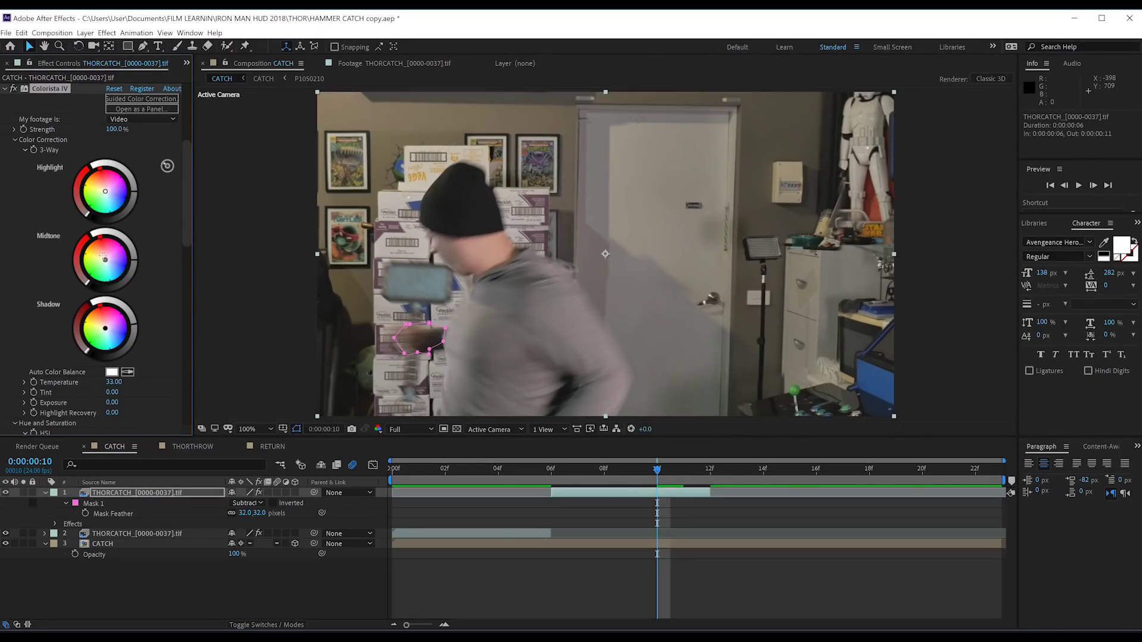
# Shift Colorista IV's midtones slightly toward orange and set the saturation to -20.
pyautogui.moveTo(105, 259); pyautogui.dragTo(103, 239)
pyautogui.hotkey('ctrl', 'z')
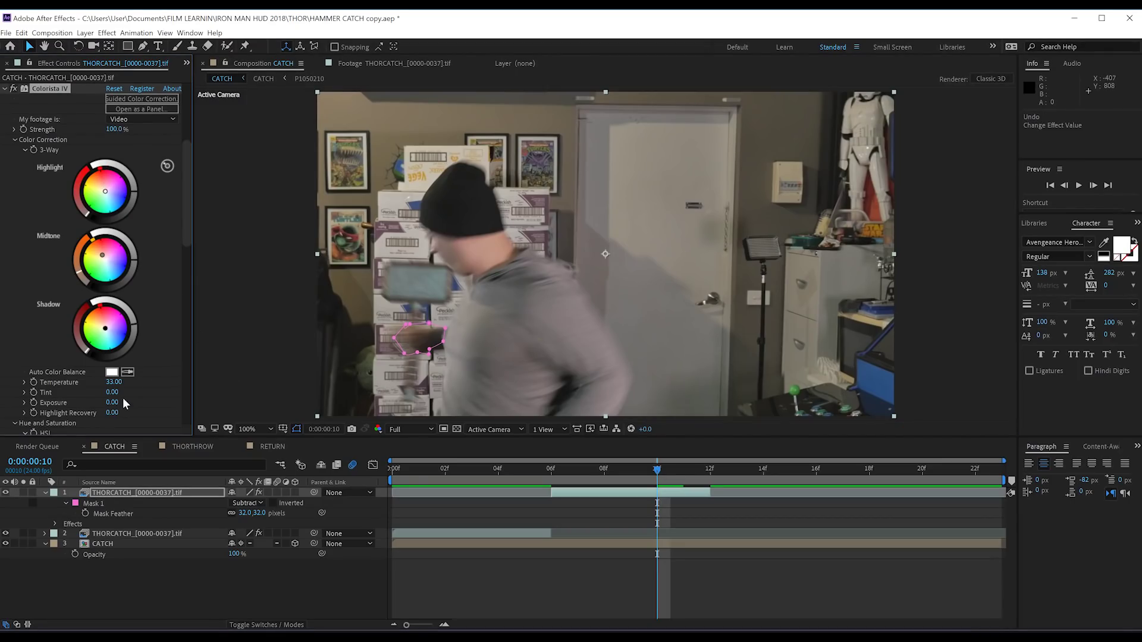
pyautogui.scroll(-10, 157, 389)
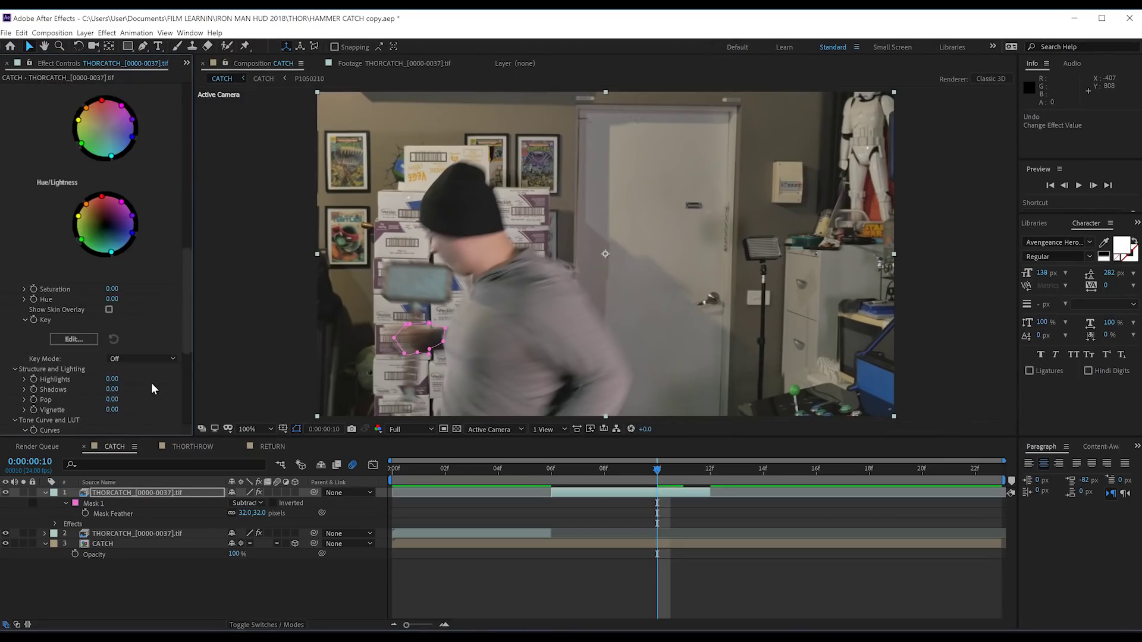
pyautogui.moveTo(115, 236); pyautogui.dragTo(111, 238)
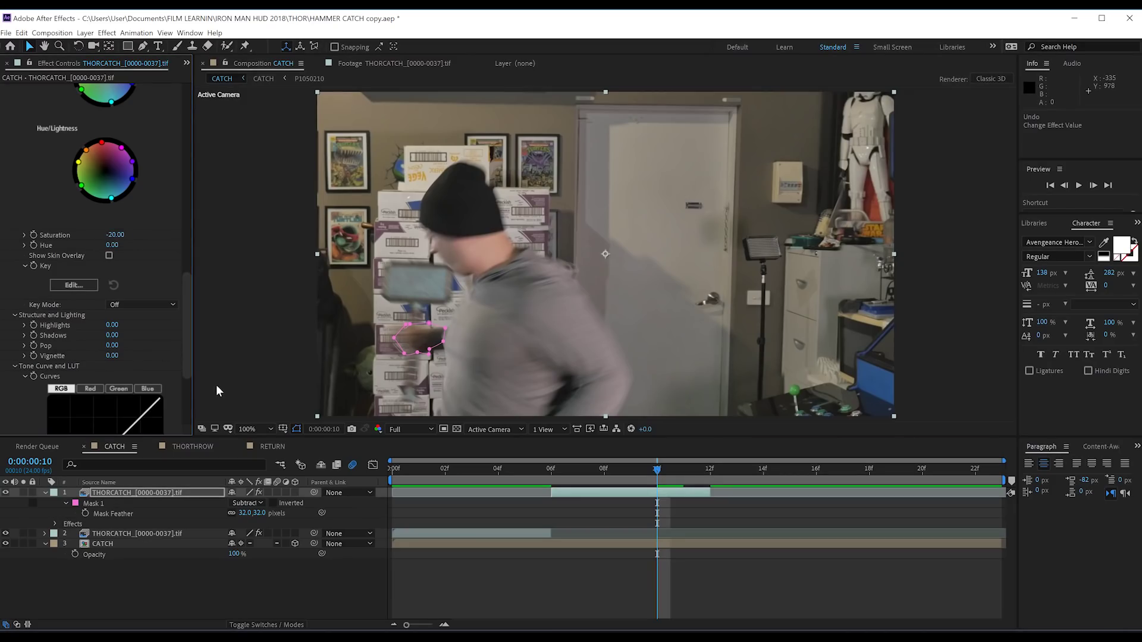
# Compare the hammer with Colorista IV switched off and on.
pyautogui.scroll(10, 125, 190)
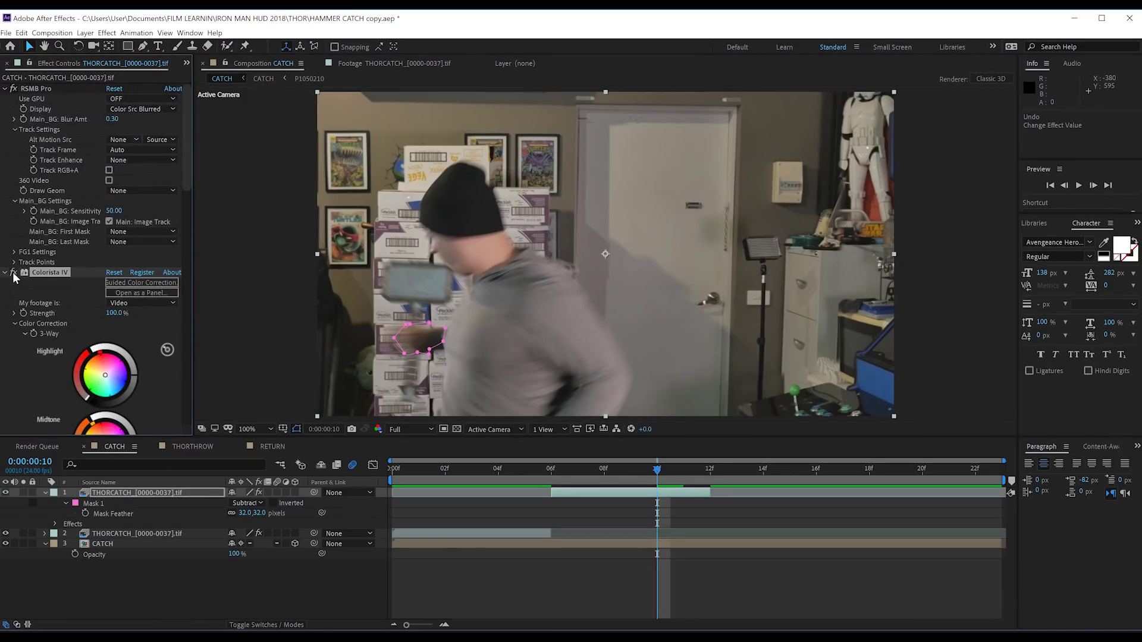
pyautogui.click(13, 273)
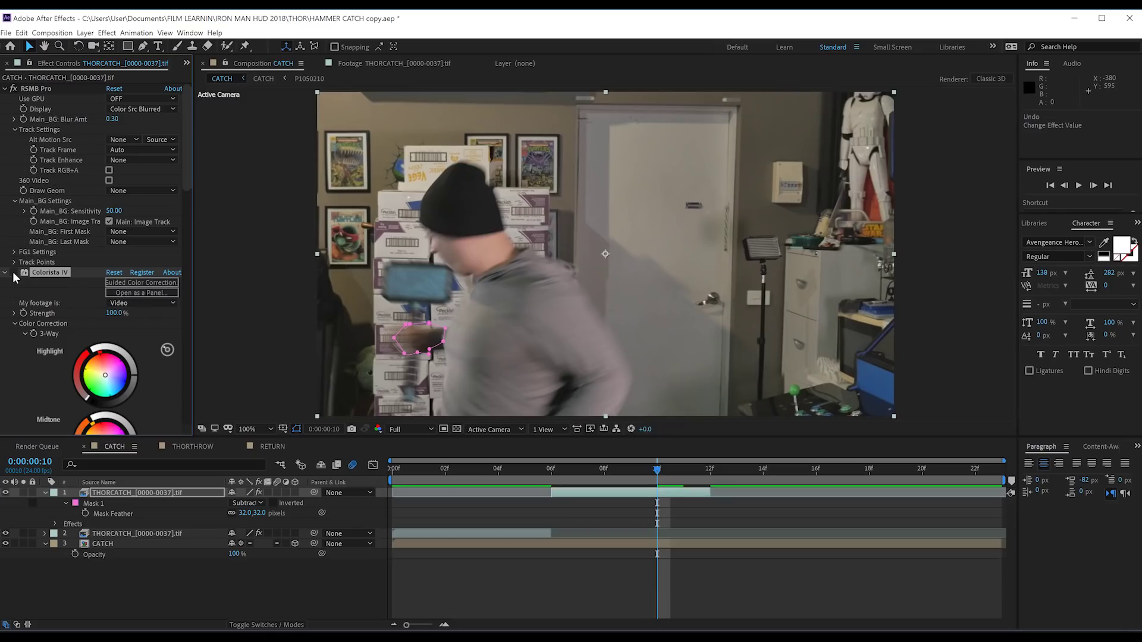
pyautogui.click(13, 274)
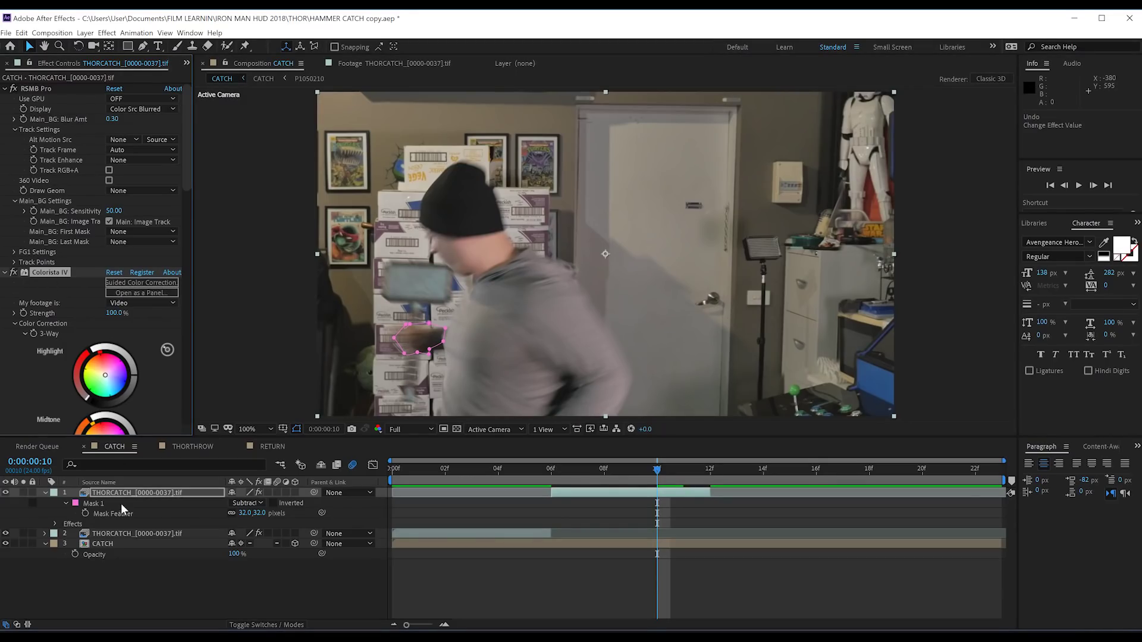
# Copy the Colorista IV correction to the unmasked hammer layer and preview the composition from the start.
pyautogui.click(131, 534)
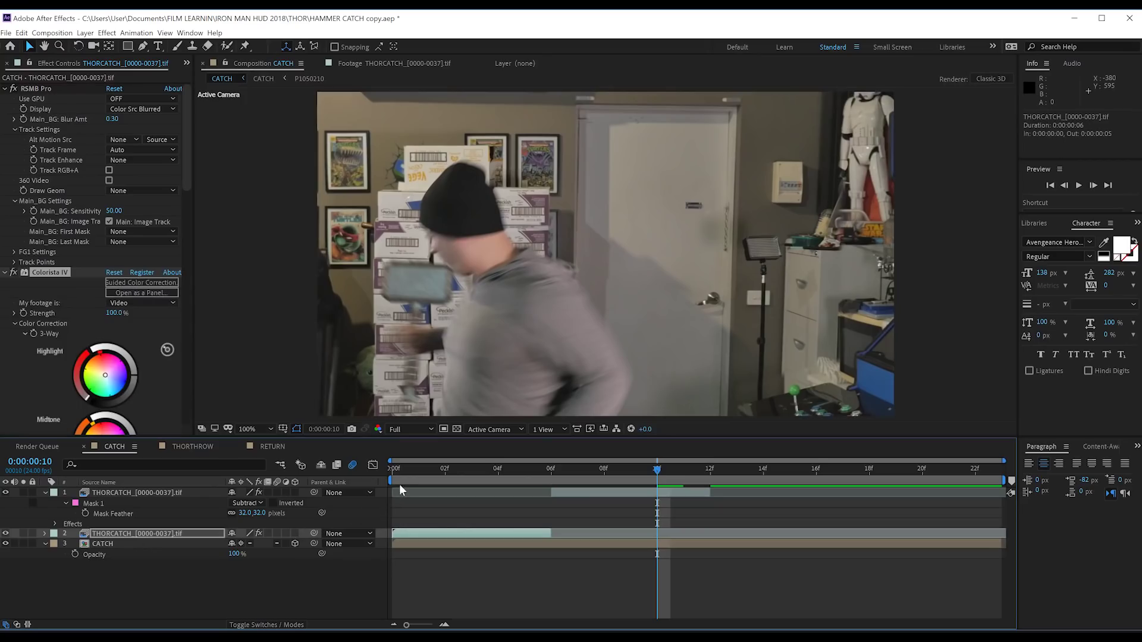
pyautogui.click(391, 469)
pyautogui.click(277, 578)
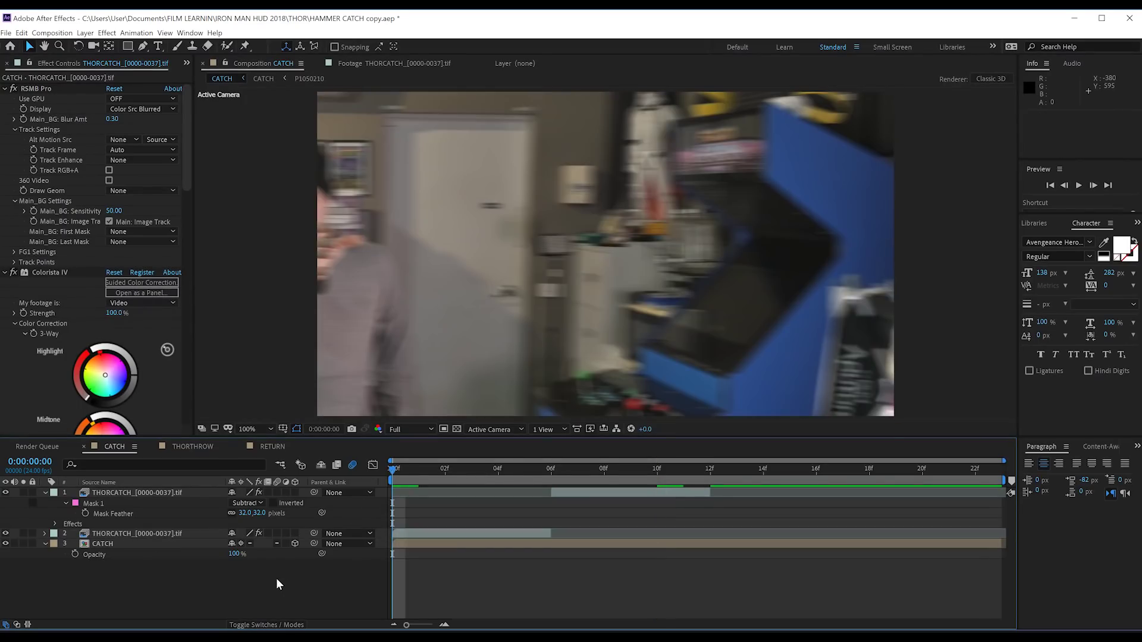
pyautogui.press('space')
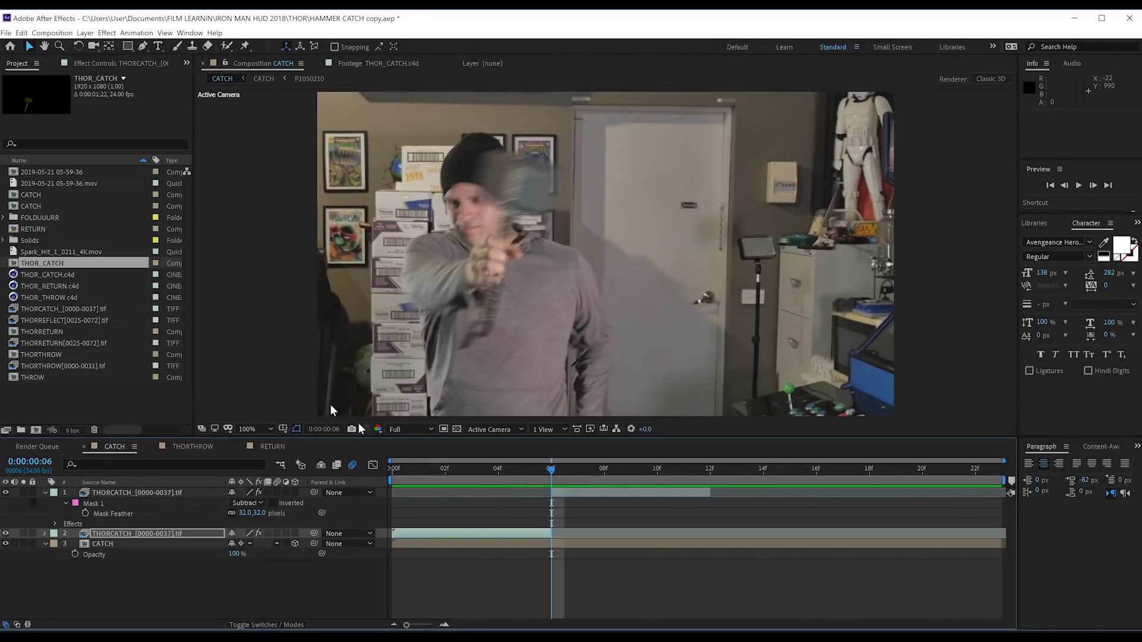
# Go to frame 6 and duplicate the masked hammer layer.
pyautogui.moveTo(551, 470)
pyautogui.mouseDown()
pyautogui.moveTo(521, 470)
pyautogui.moveTo(547, 471)
pyautogui.mouseUp()
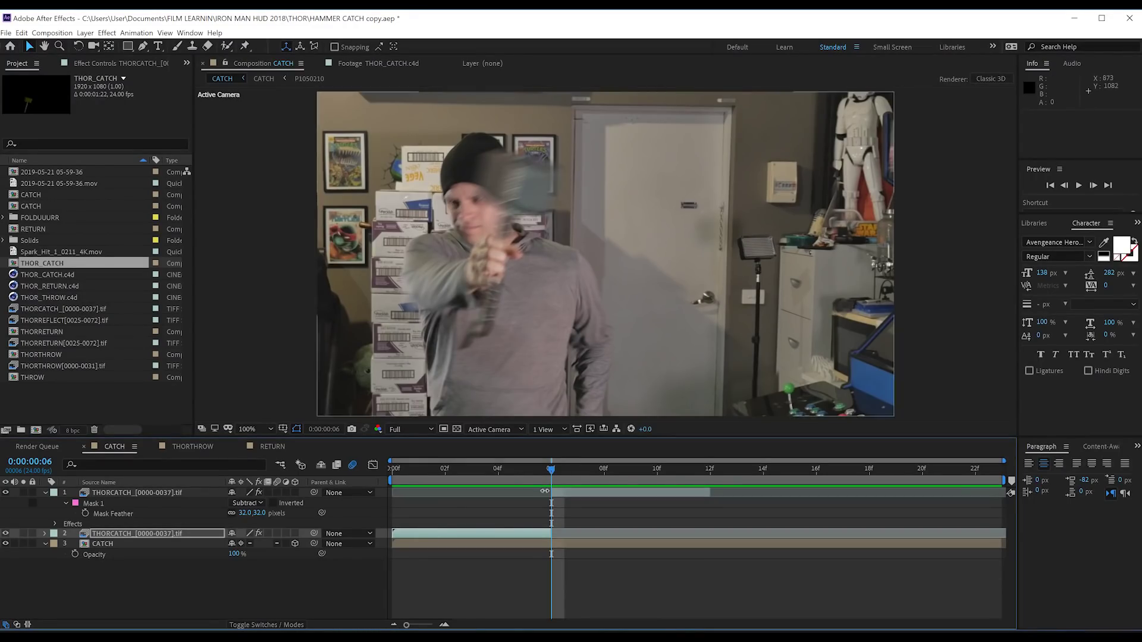
pyautogui.moveTo(551, 470)
pyautogui.mouseDown()
pyautogui.moveTo(566, 469)
pyautogui.moveTo(555, 469)
pyautogui.mouseUp()
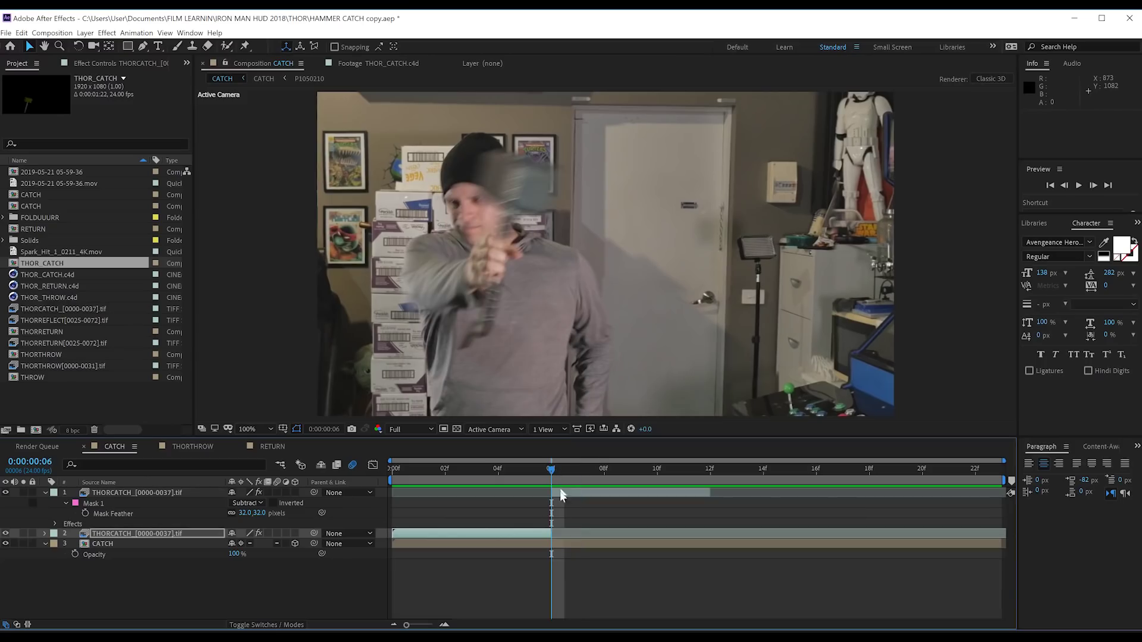
pyautogui.click(575, 494)
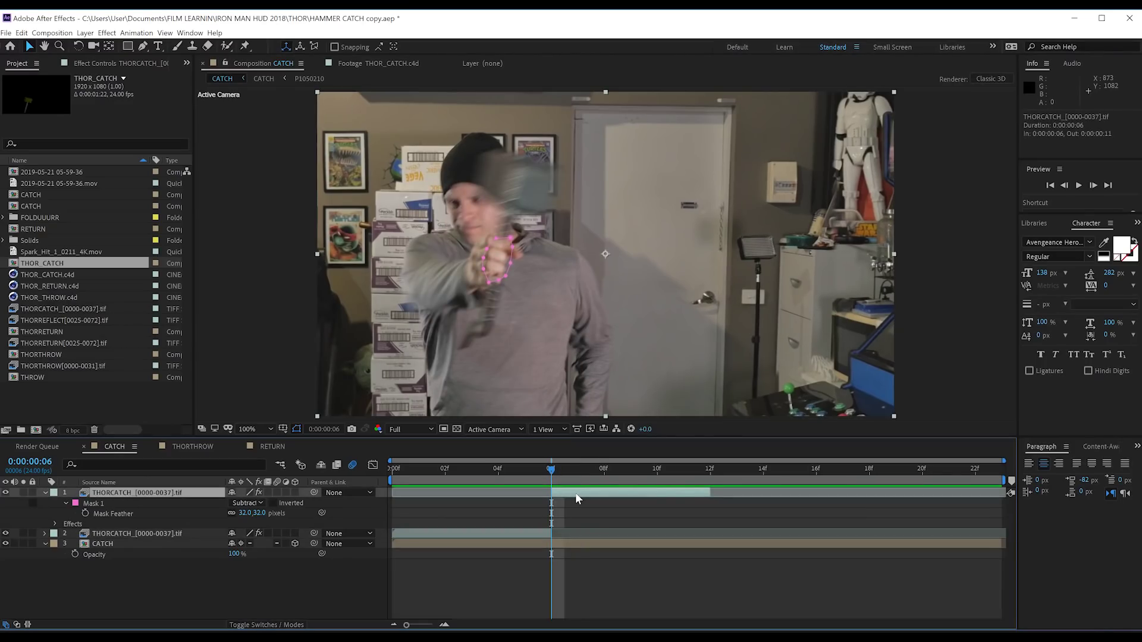
pyautogui.hotkey('ctrl', 'd')
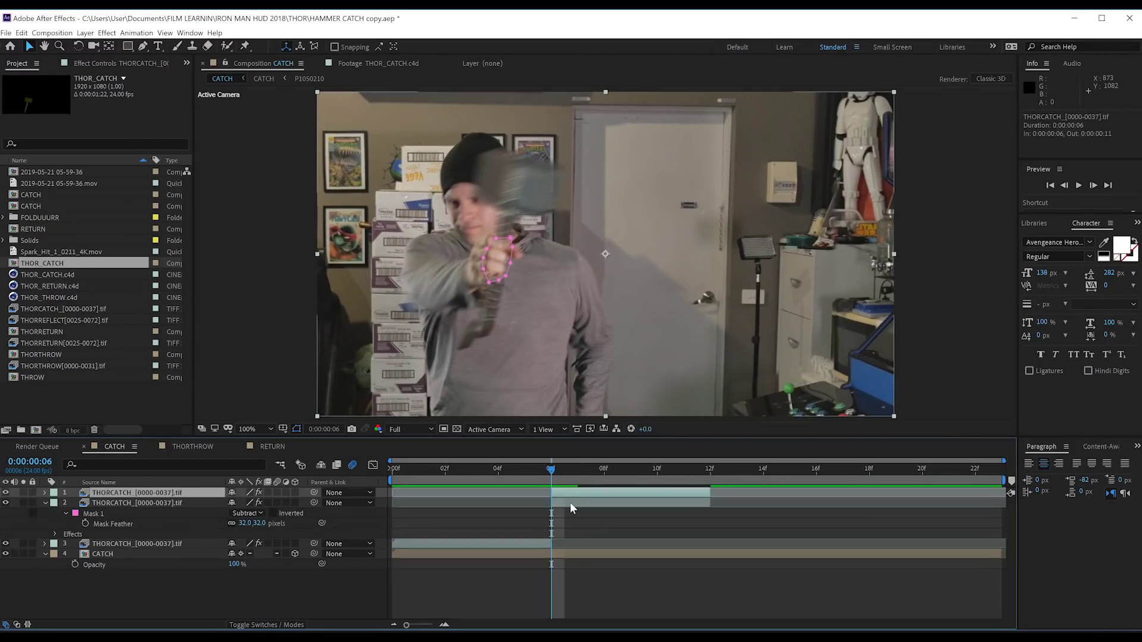
# Remove the RSMB Pro and Colorista IV effects and Mask 1 from the lower duplicate of the hammer layer.
pyautogui.click(570, 502)
pyautogui.click(91, 64)
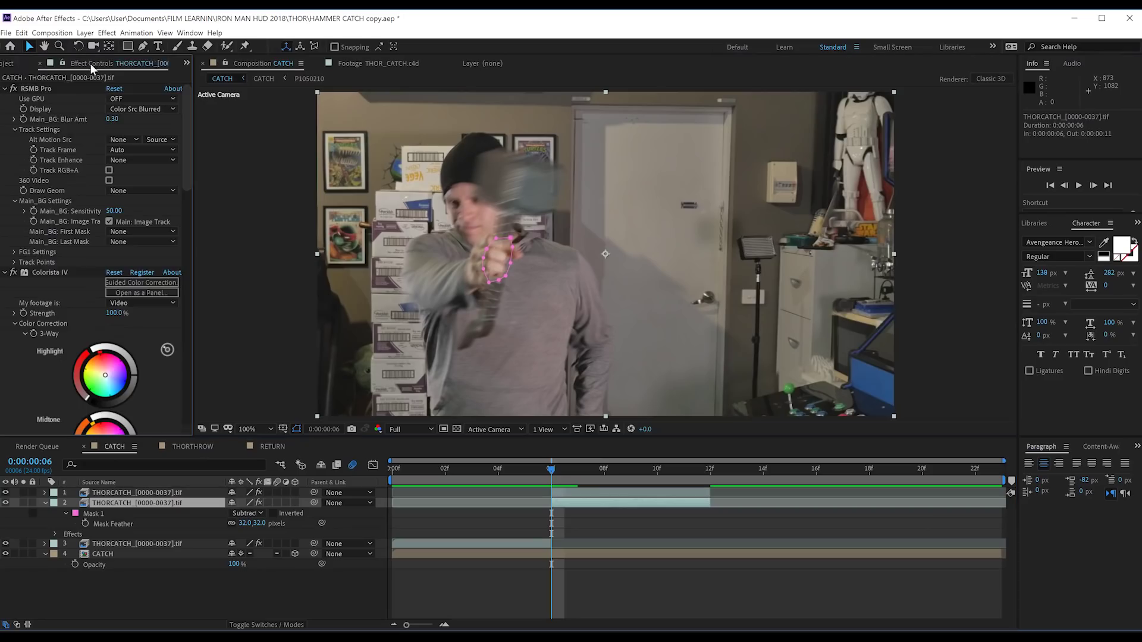
pyautogui.keyDown('shift'); pyautogui.click(44, 275); pyautogui.keyUp('shift')
pyautogui.press('Delete')
pyautogui.click(95, 513)
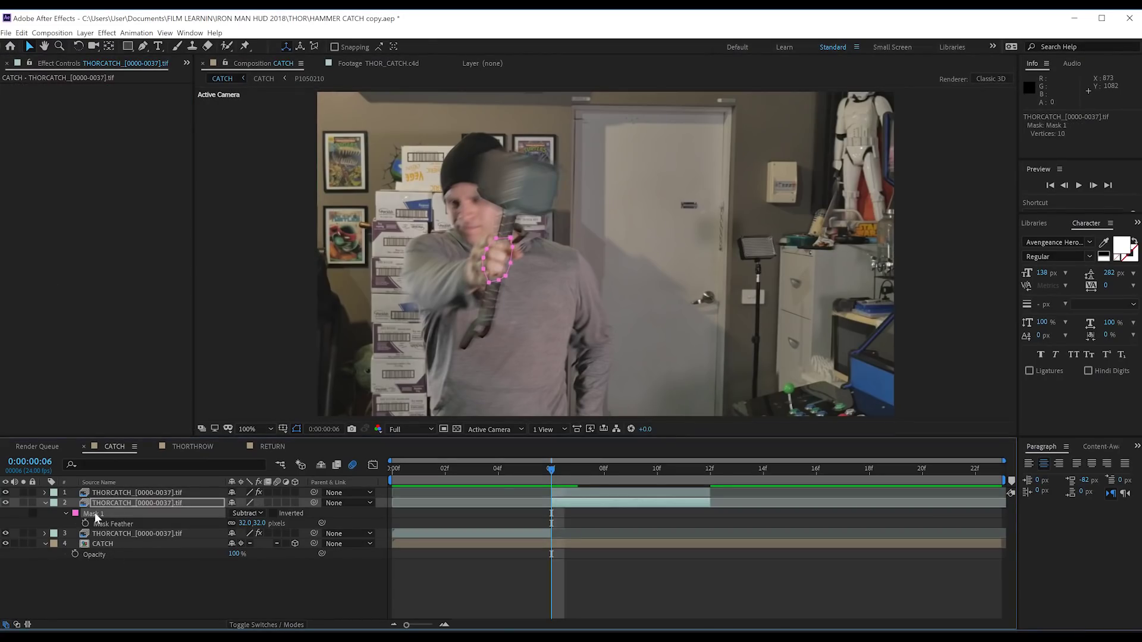
pyautogui.press('Delete')
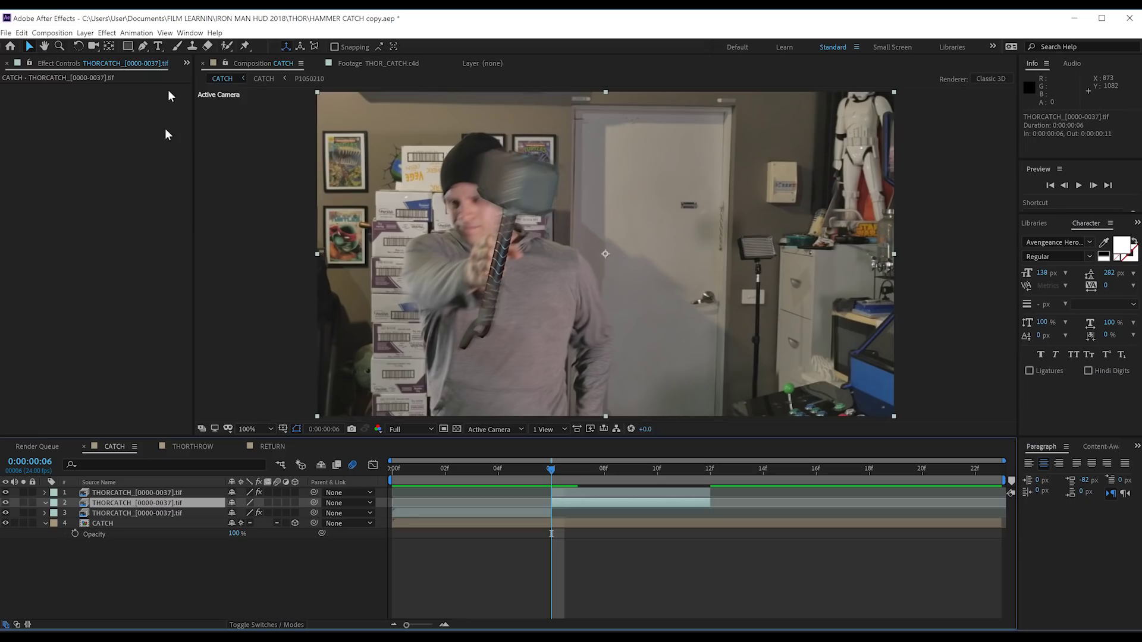
# Apply the Drop Shadow effect to the unmasked lower duplicate of the hammer layer and turn on Shadow Only.
pyautogui.click(108, 34)
pyautogui.moveTo(247, 299)
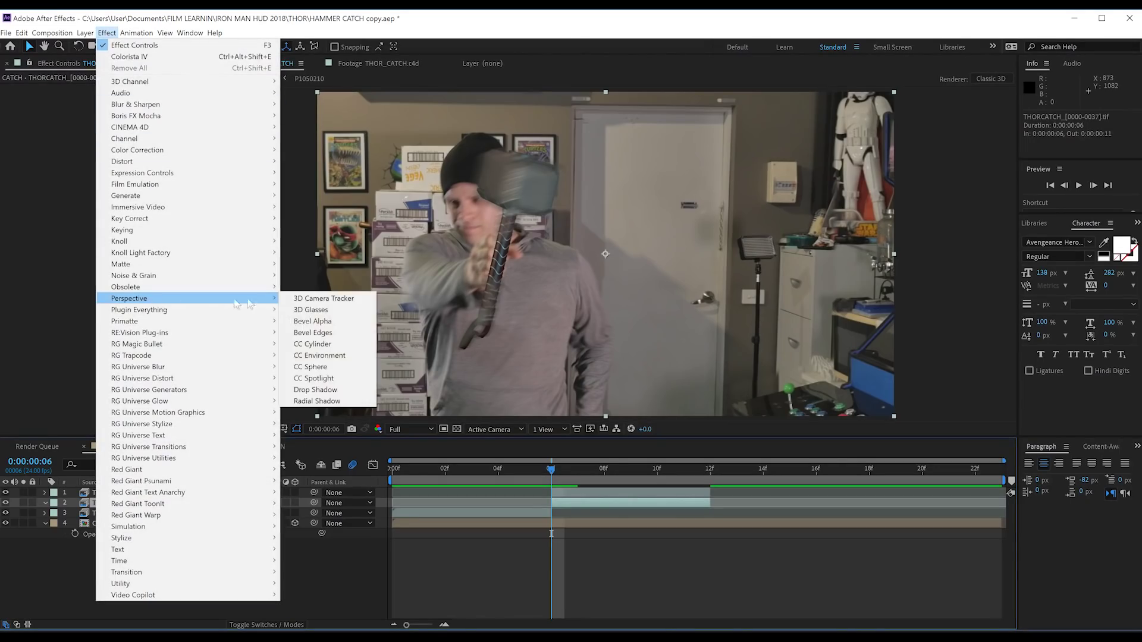
pyautogui.click(318, 394)
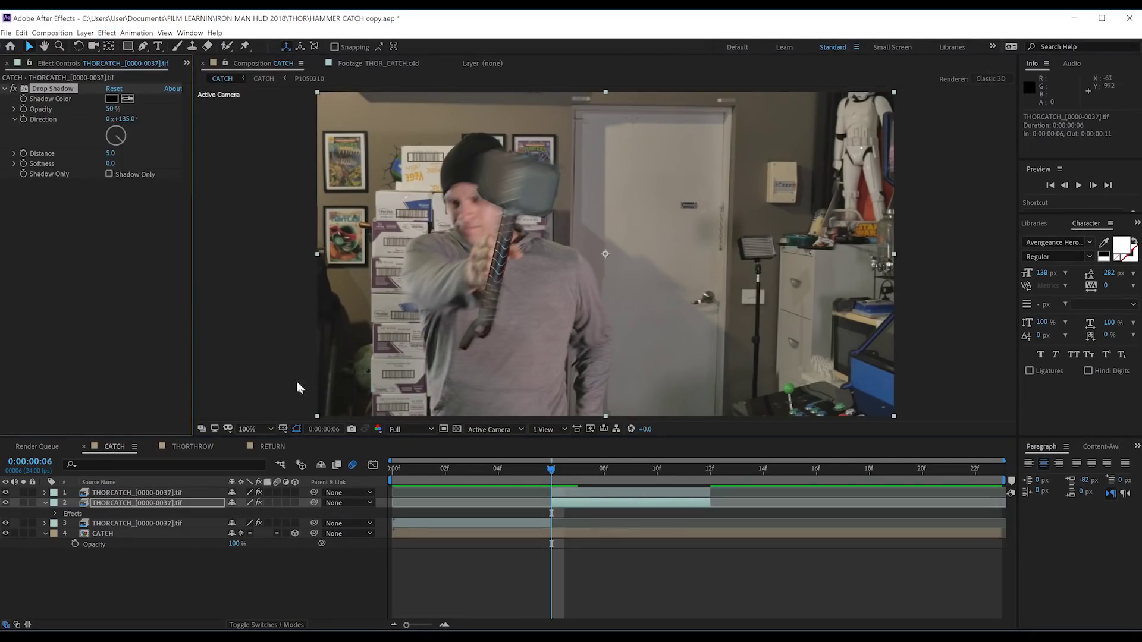
pyautogui.click(109, 174)
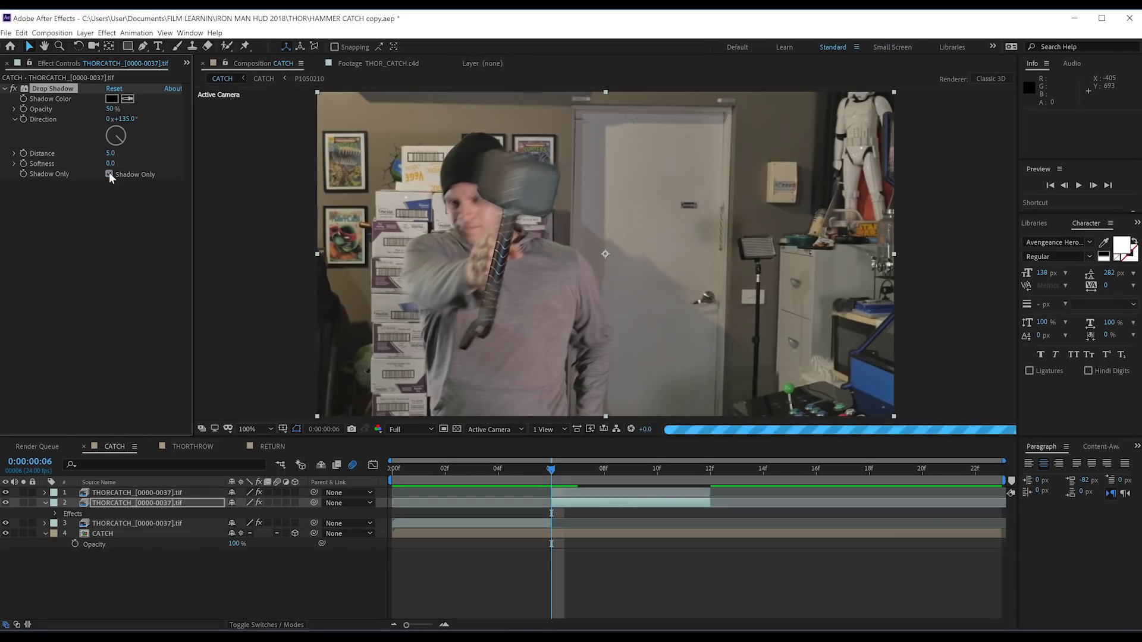
# Set the drop shadow's opacity to 35%, direction to 167°, distance to 303 and softness to 199.
pyautogui.moveTo(109, 153)
pyautogui.mouseDown()
pyautogui.moveTo(171, 163)
pyautogui.moveTo(120, 143)
pyautogui.mouseUp()
pyautogui.moveTo(117, 153); pyautogui.dragTo(85, 108)
pyautogui.click(117, 144)
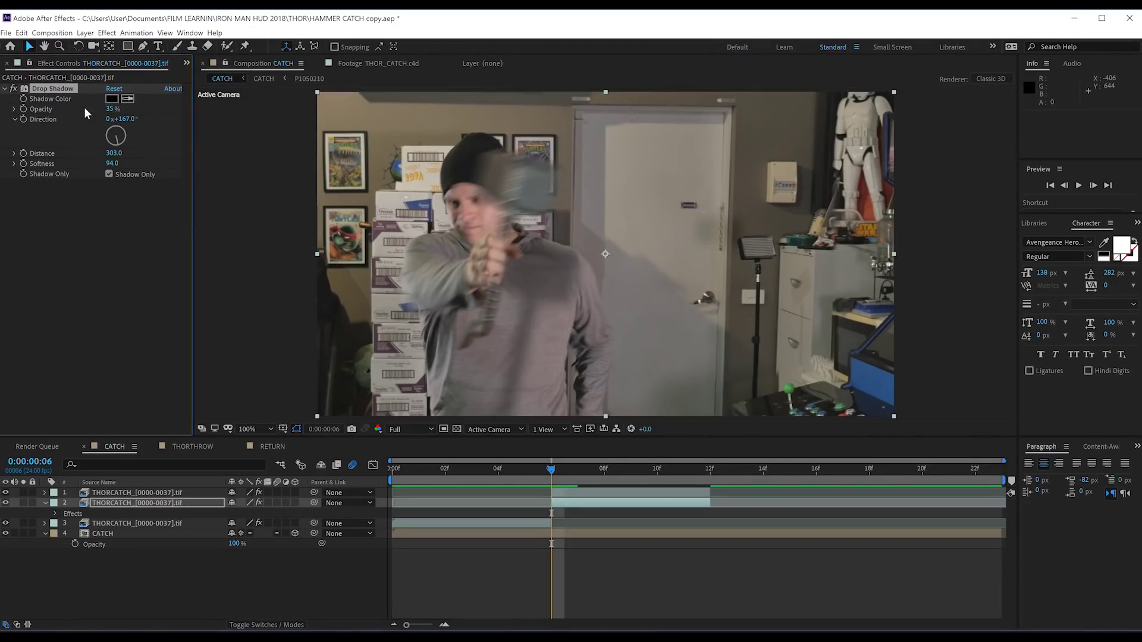
pyautogui.moveTo(115, 163); pyautogui.dragTo(146, 163)
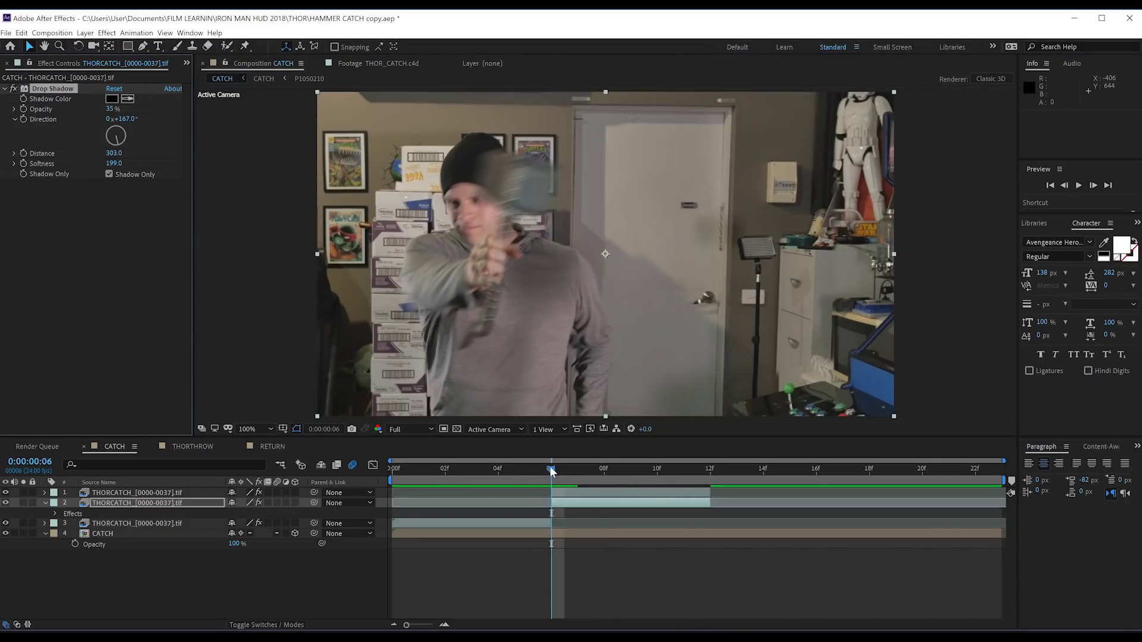
# Trim the end of the shadow layer back to frame 10 and preview the composition from the start.
pyautogui.hotkey('alt', '[')
pyautogui.moveTo(551, 471); pyautogui.dragTo(650, 474)
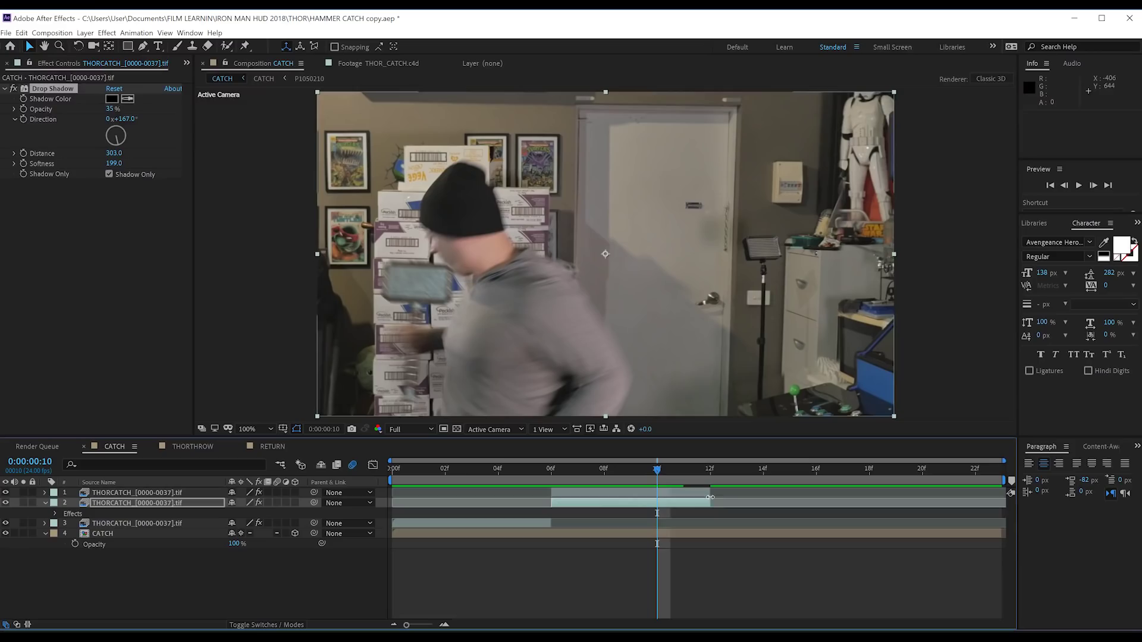
pyautogui.moveTo(710, 498); pyautogui.dragTo(663, 502)
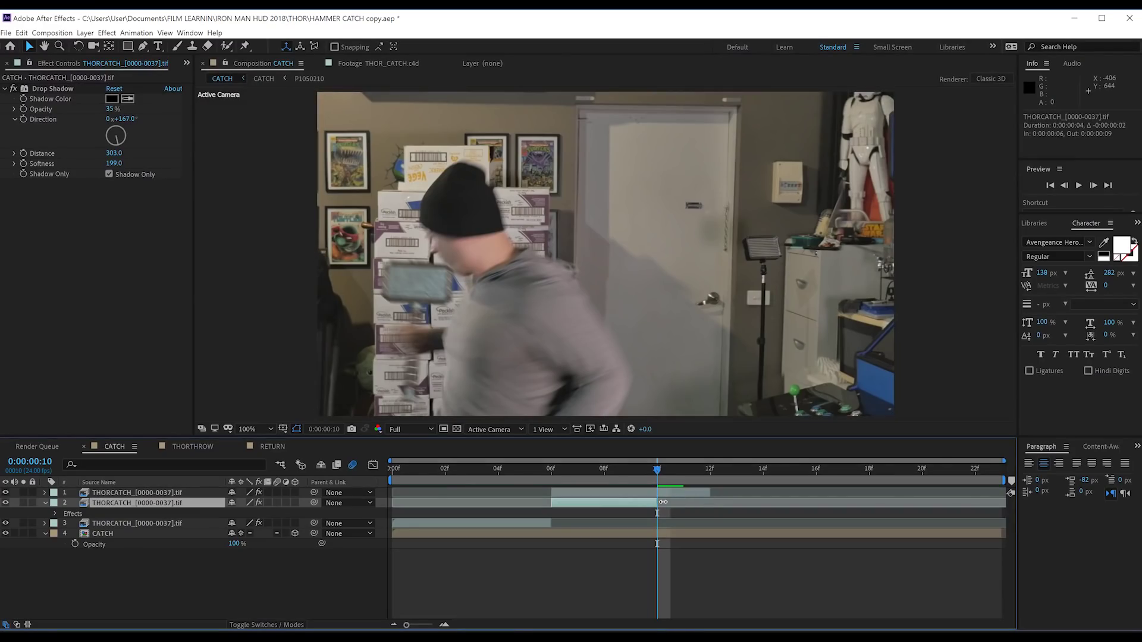
pyautogui.click(394, 469)
pyautogui.press('space')
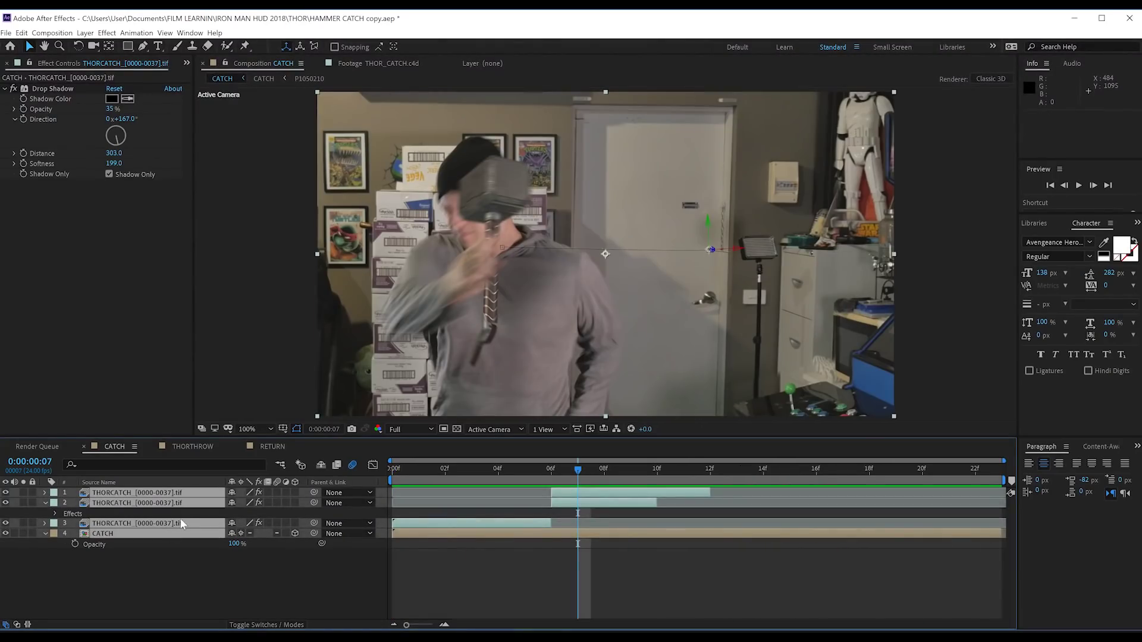
# Pre-compose all four layers of the CATCH composition into a new composition named CATCHFINAL.
pyautogui.hotkey('ctrl', 'shift', 'c')
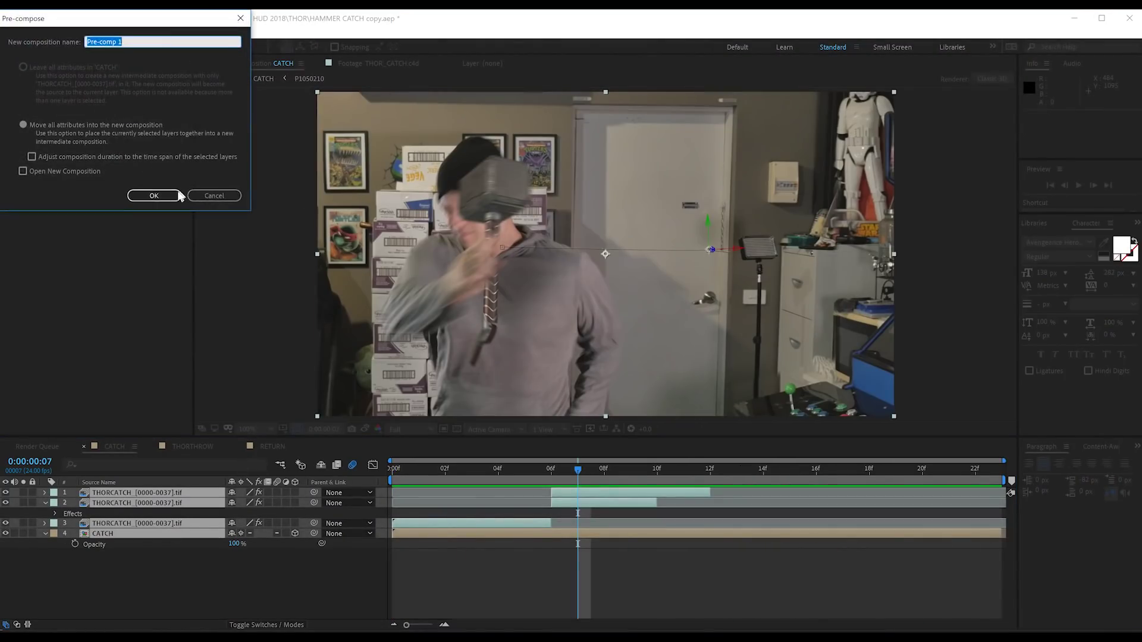
pyautogui.write('CATCHFINAL')
pyautogui.click(169, 198)
# Search the effects for "shake" and apply uni.Camera Shake to the CATCHFINAL layer.
pyautogui.hotkey('ctrl', '5')
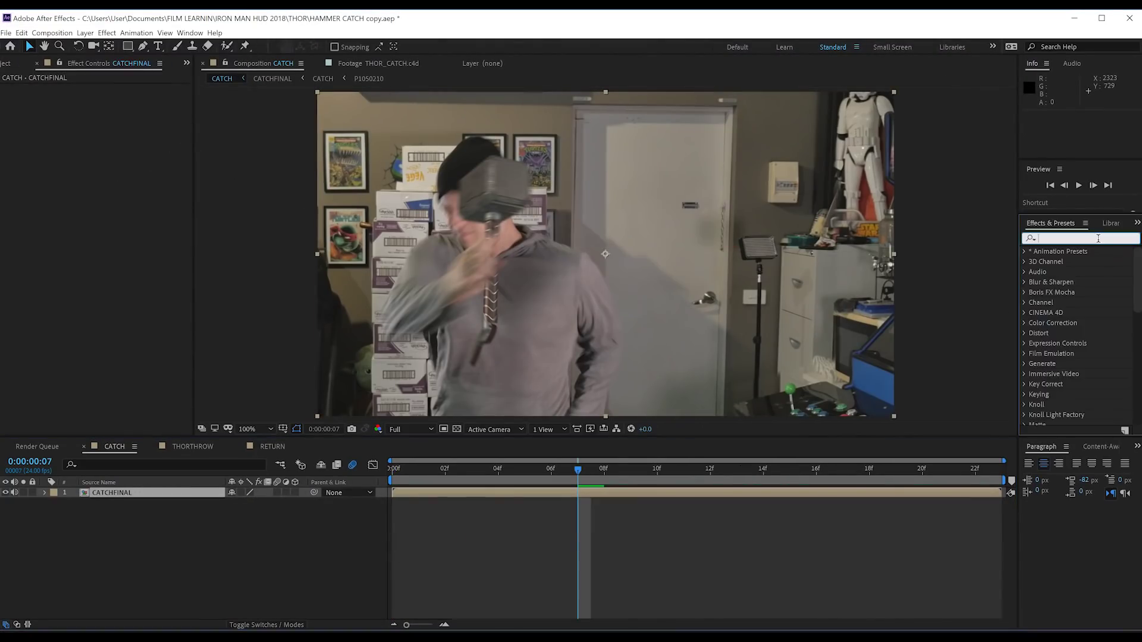
pyautogui.write('shake')
pyautogui.click(400, 471)
pyautogui.doubleClick(1077, 302)
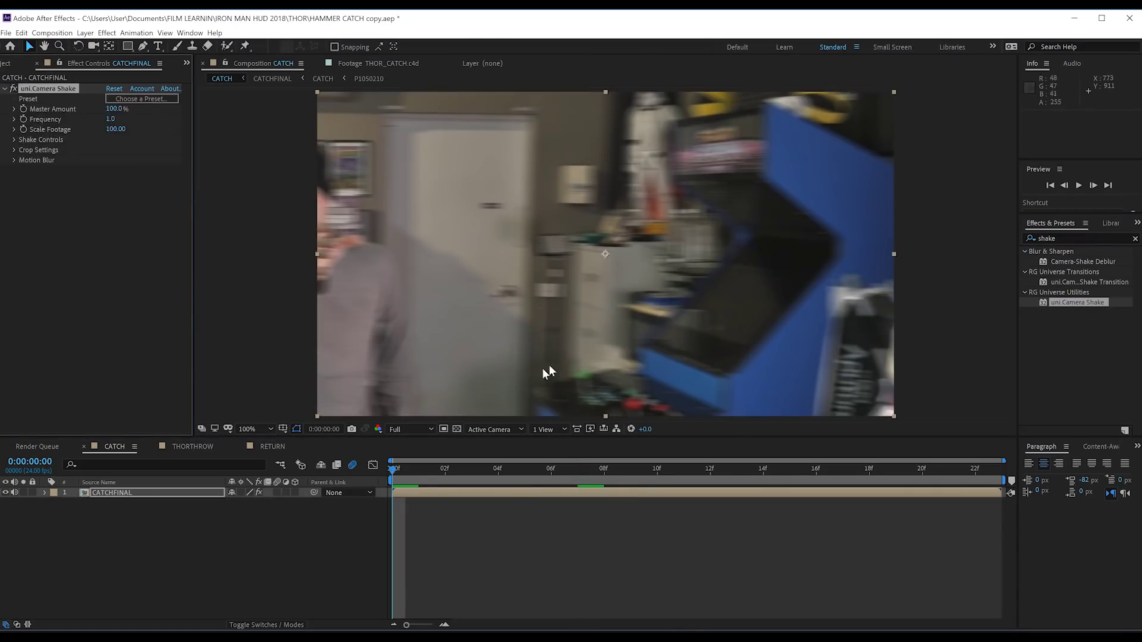
# Keyframe the camera shake's Master Amount at 0% on frame 5 and 100% on frame 6.
pyautogui.click(523, 471)
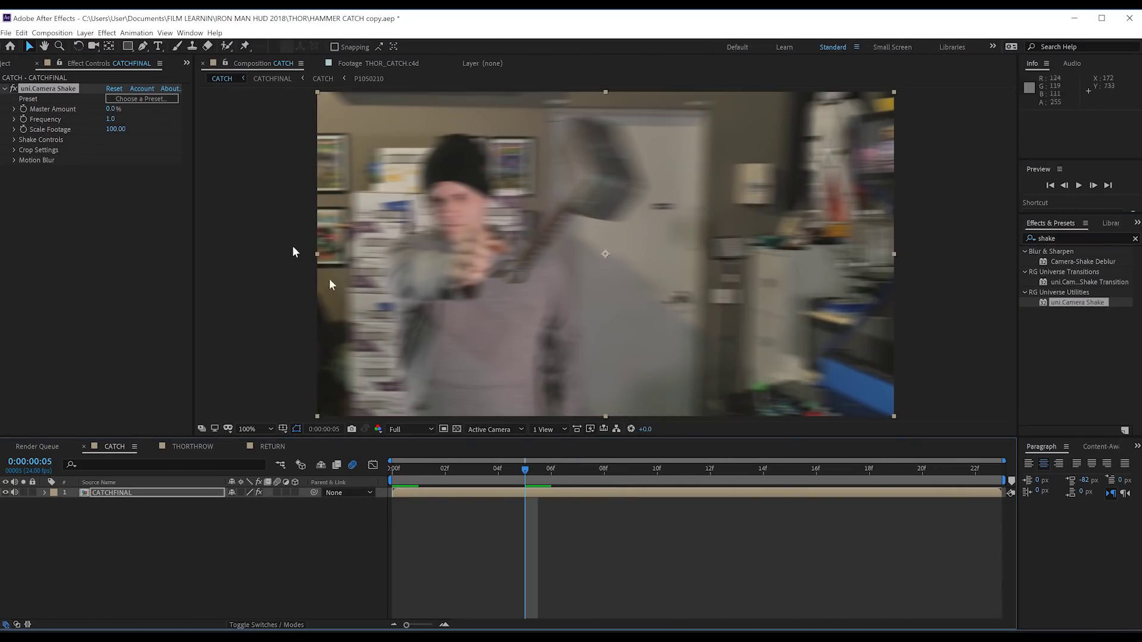
pyautogui.click(23, 109)
pyautogui.click(550, 473)
pyautogui.click(110, 109)
pyautogui.write('100')
pyautogui.press('Return')
# Keyframe the camera shake's Master Amount back to 0% at frame 10 and preview the shot from the start.
pyautogui.moveTo(602, 473); pyautogui.dragTo(658, 473)
pyautogui.click(113, 109)
pyautogui.write('0')
pyautogui.press('Return')
pyautogui.click(404, 470)
pyautogui.press('space')
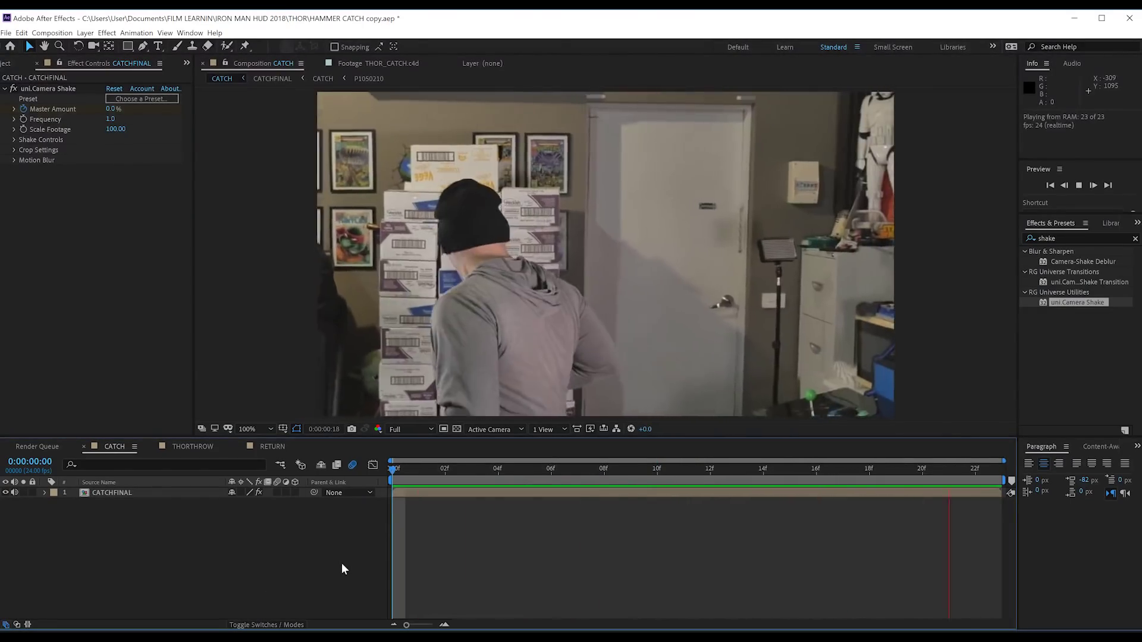
pyautogui.click(341, 563)
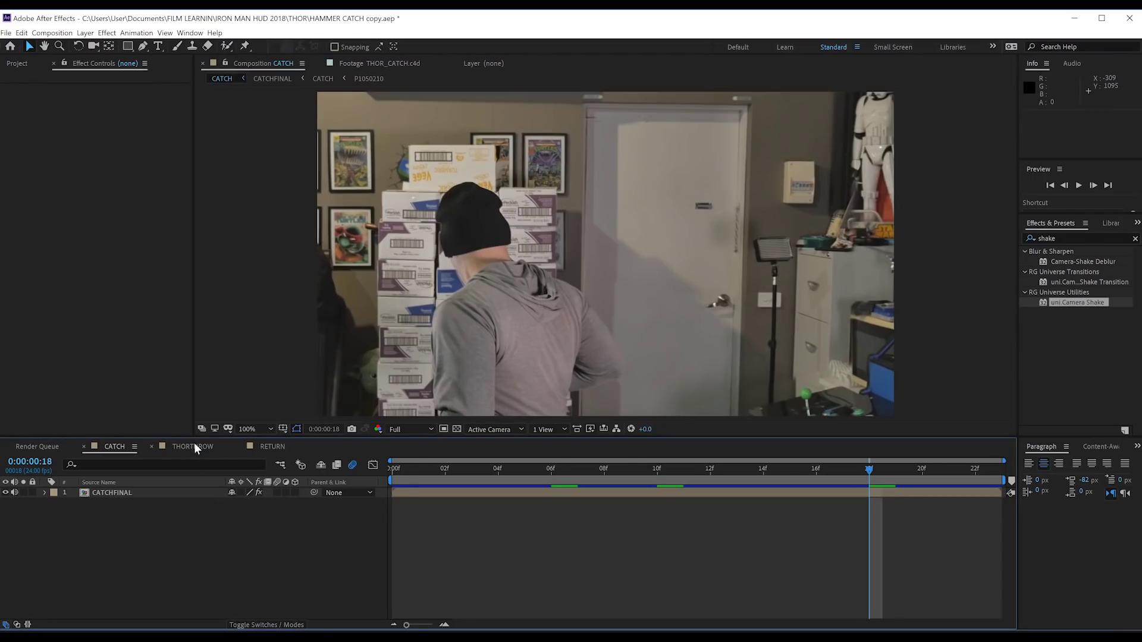
# Switch to the THORTHROW composition, preview it, and scrub to the hammer impact at frame 12.
pyautogui.click(195, 445)
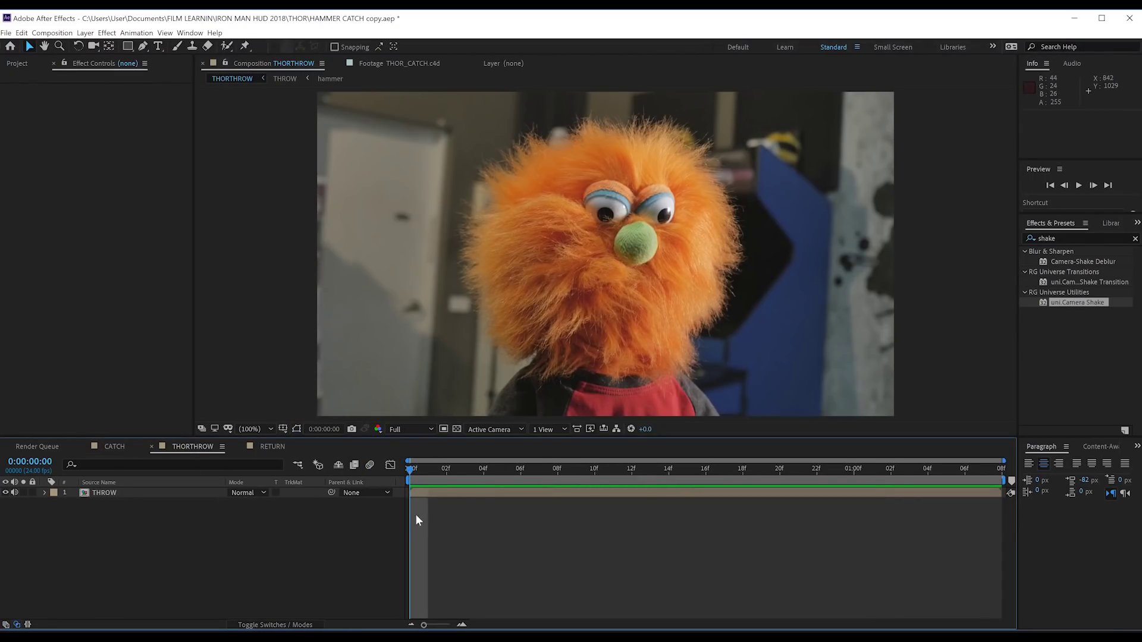
pyautogui.press('space')
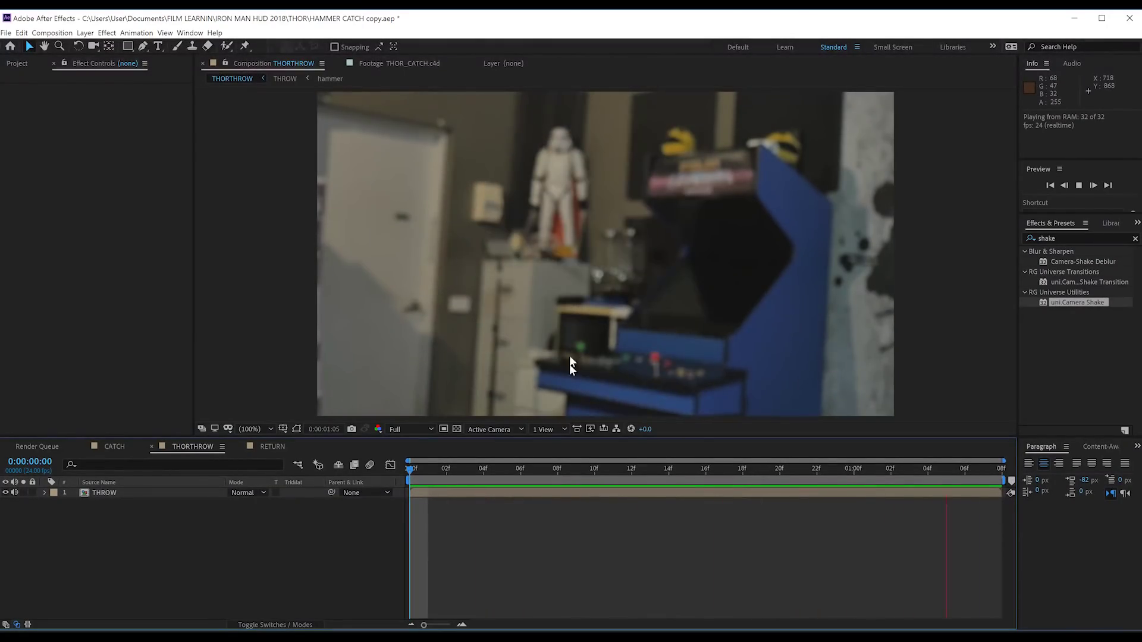
pyautogui.press('space')
pyautogui.moveTo(455, 469); pyautogui.dragTo(637, 468)
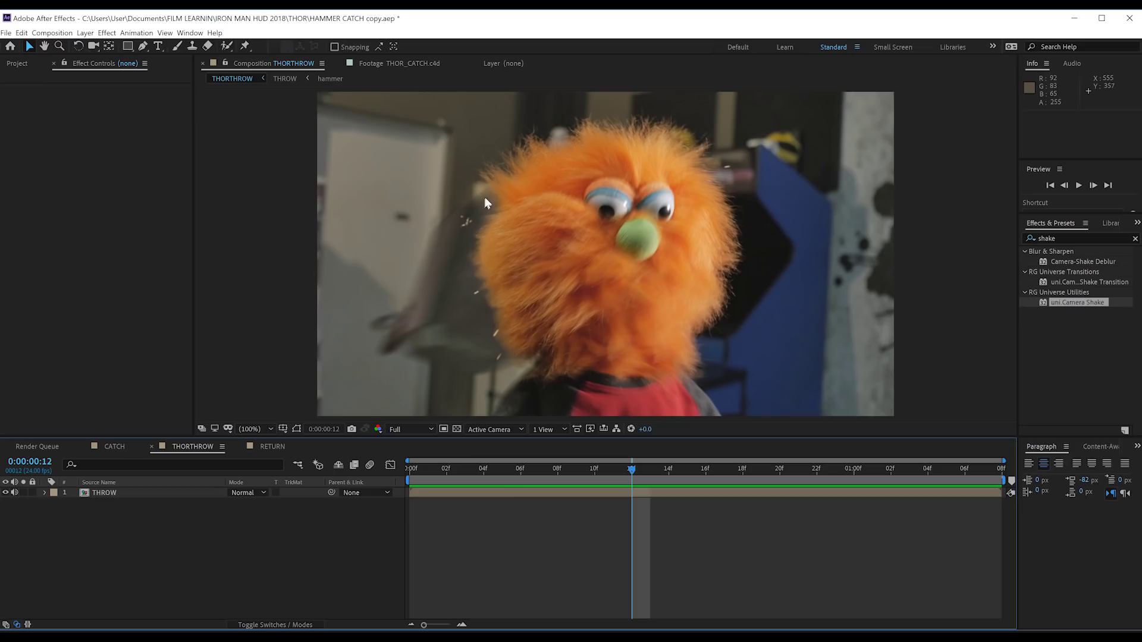
# Open the THROW precomp and inspect the Roto Brush cutout layer P1050213.MOV in isolation around frame 12.
pyautogui.doubleClick(106, 492)
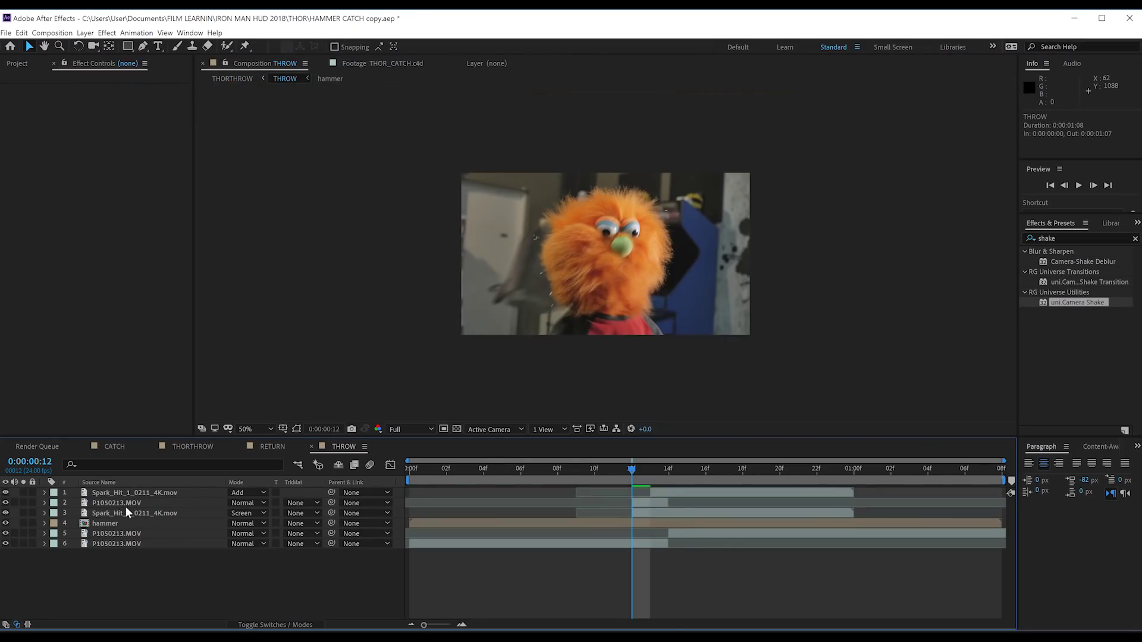
pyautogui.click(123, 502)
pyautogui.click(23, 503)
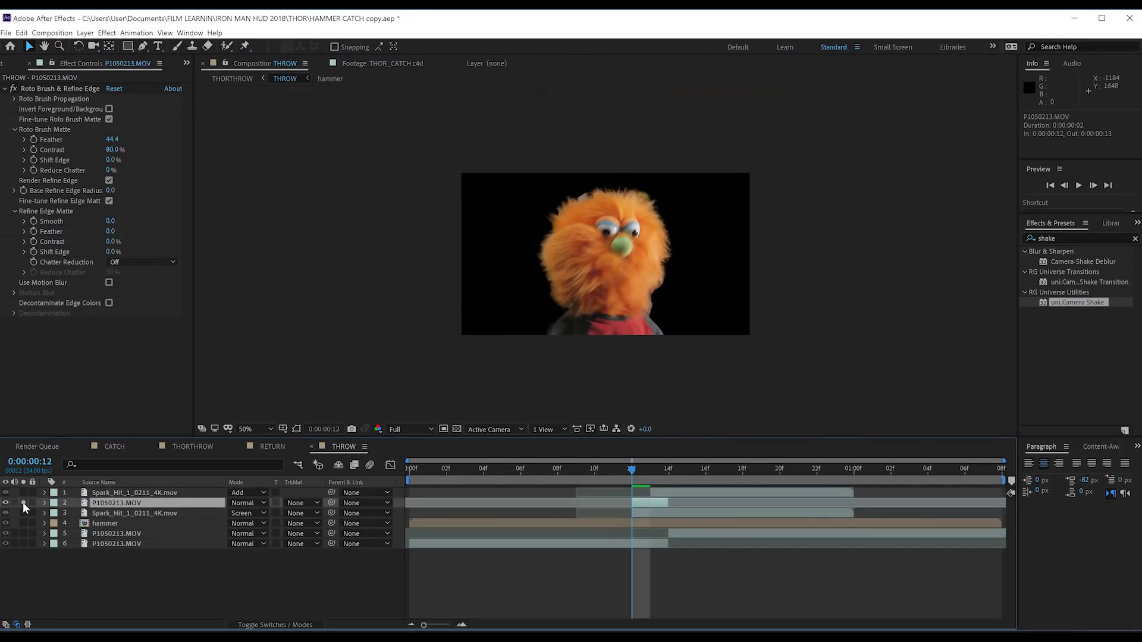
pyautogui.moveTo(648, 471); pyautogui.dragTo(633, 470)
pyautogui.click(21, 502)
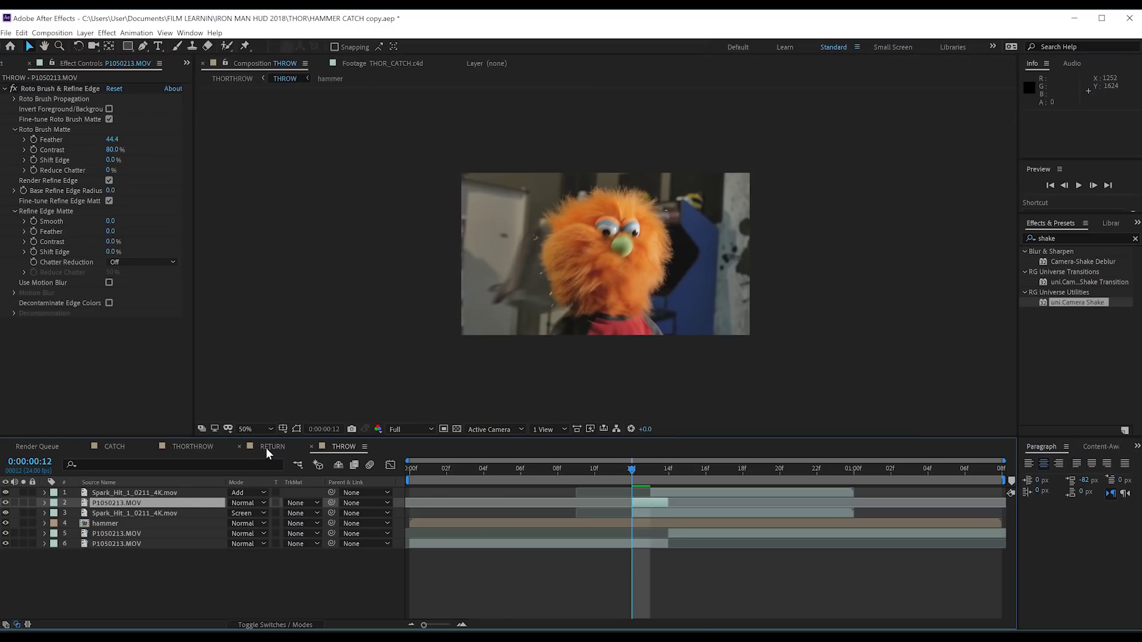
# Switch to the RETURN composition, play it, and scrub through the hammer's flight to 0:00:01:00.
pyautogui.click(269, 447)
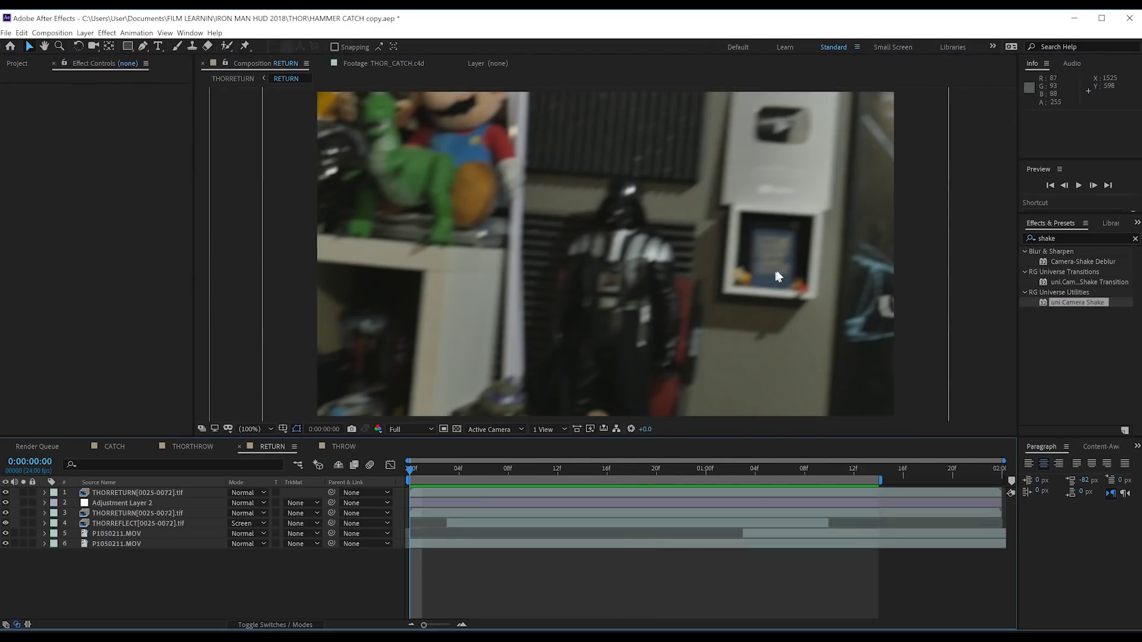
pyautogui.press('space')
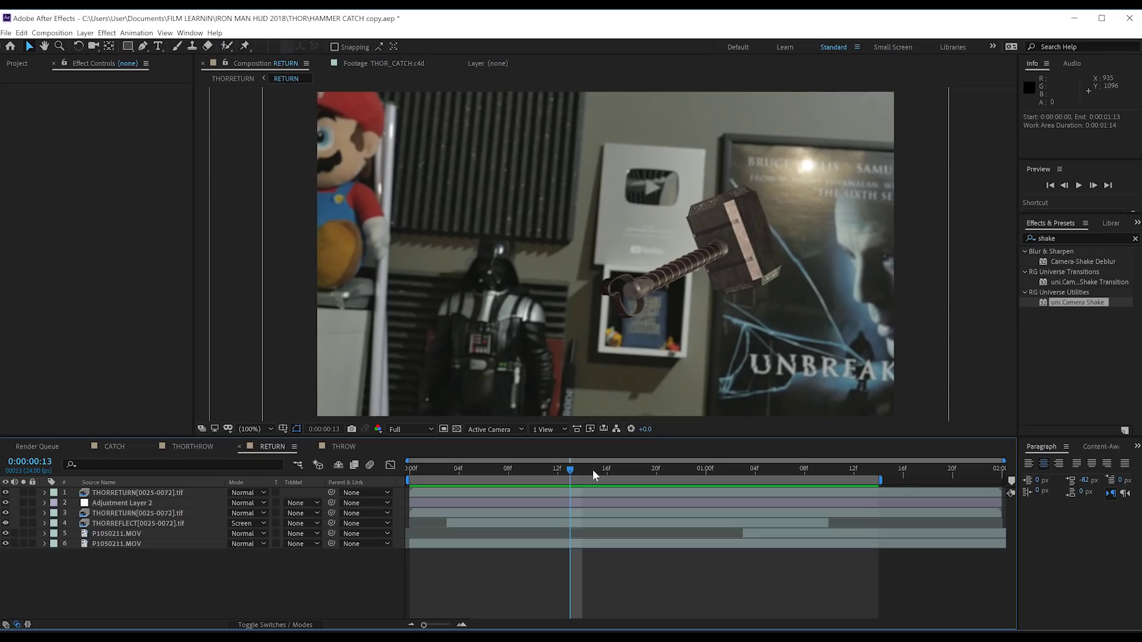
pyautogui.click(632, 463)
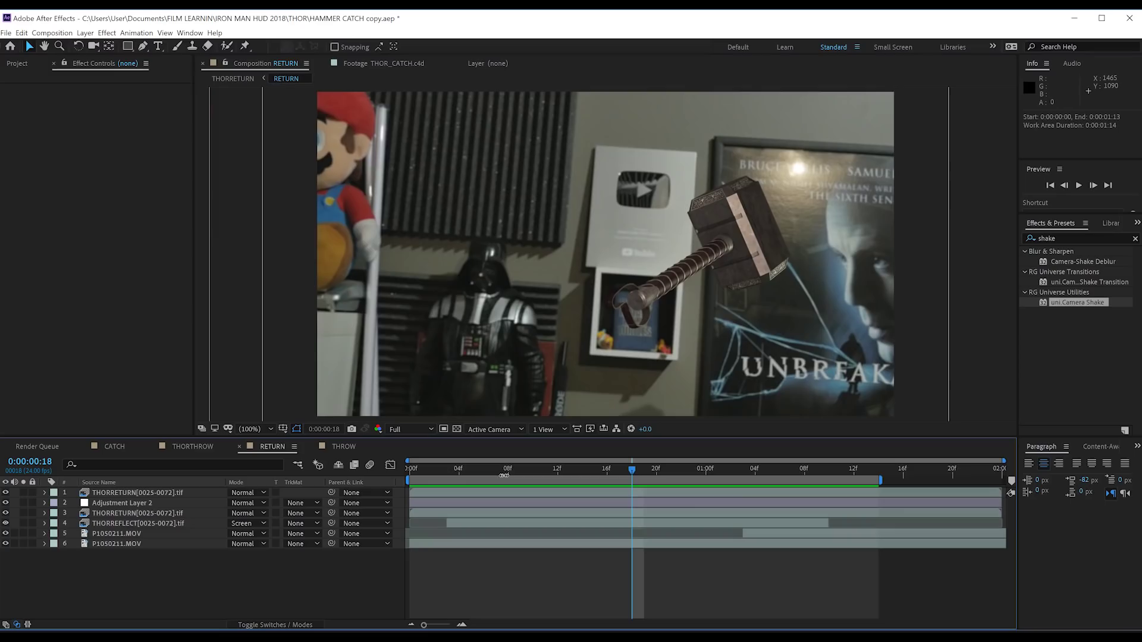
pyautogui.moveTo(467, 467); pyautogui.dragTo(533, 467)
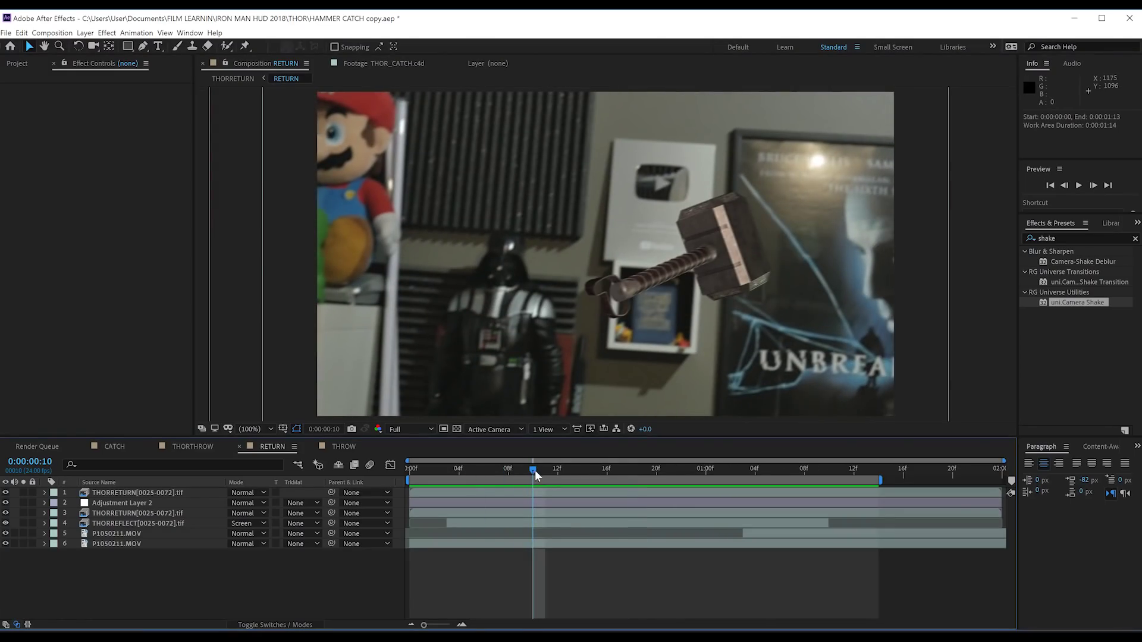
pyautogui.moveTo(534, 470); pyautogui.dragTo(703, 468)
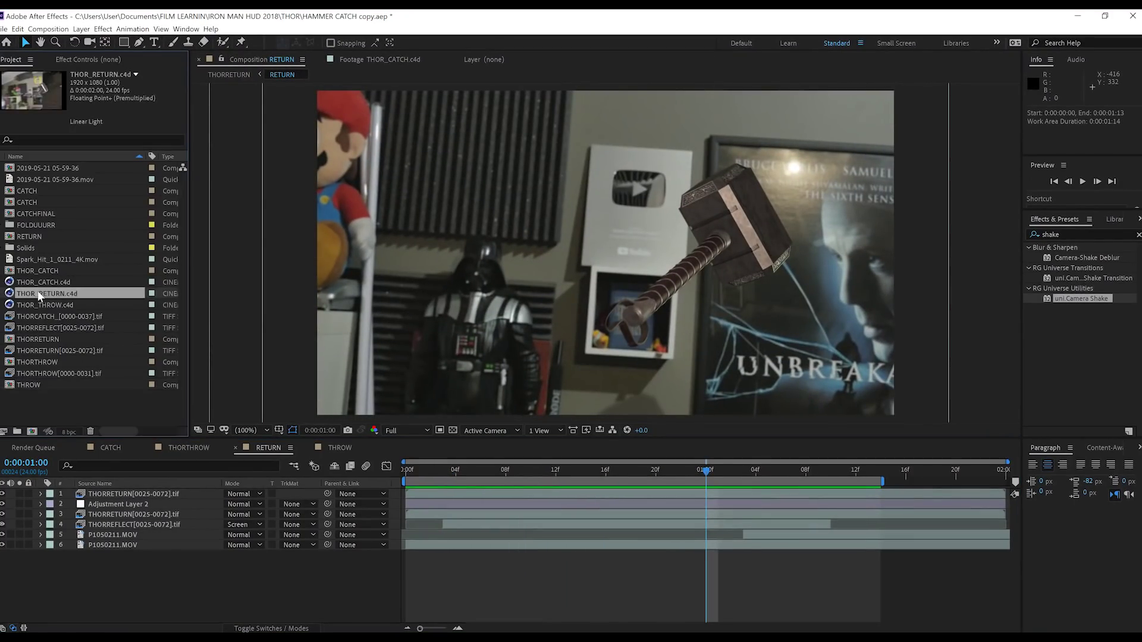
# Open the original THOR_RETURN.c4d scene in Cinema 4D and select the plane beside the hammer.
pyautogui.click(18, 29)
pyautogui.click(36, 206)
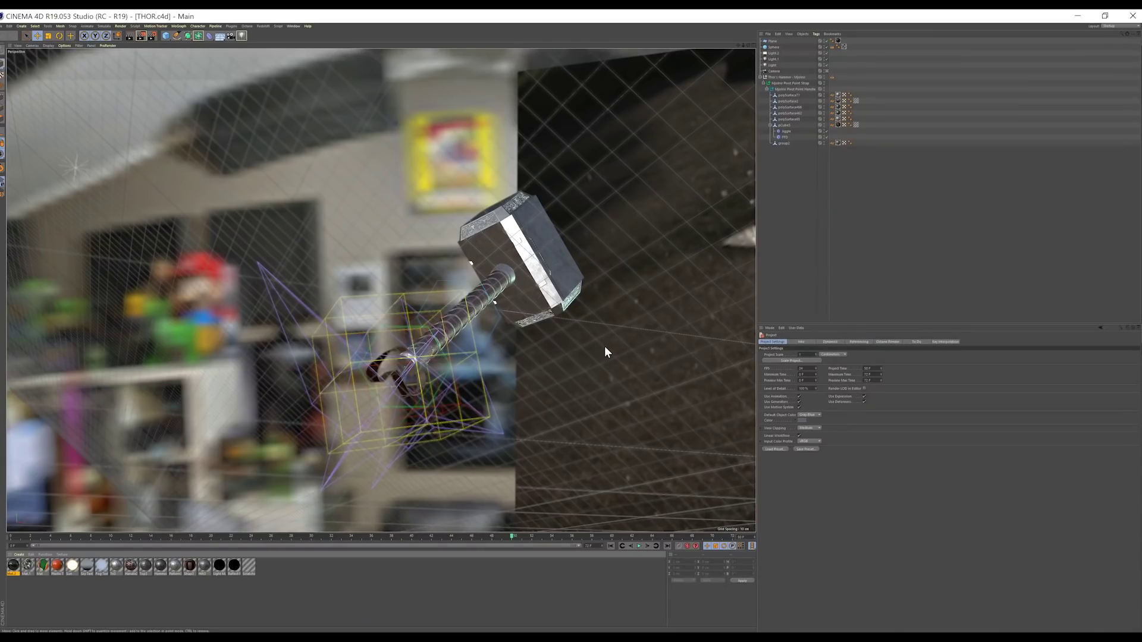
pyautogui.click(772, 41)
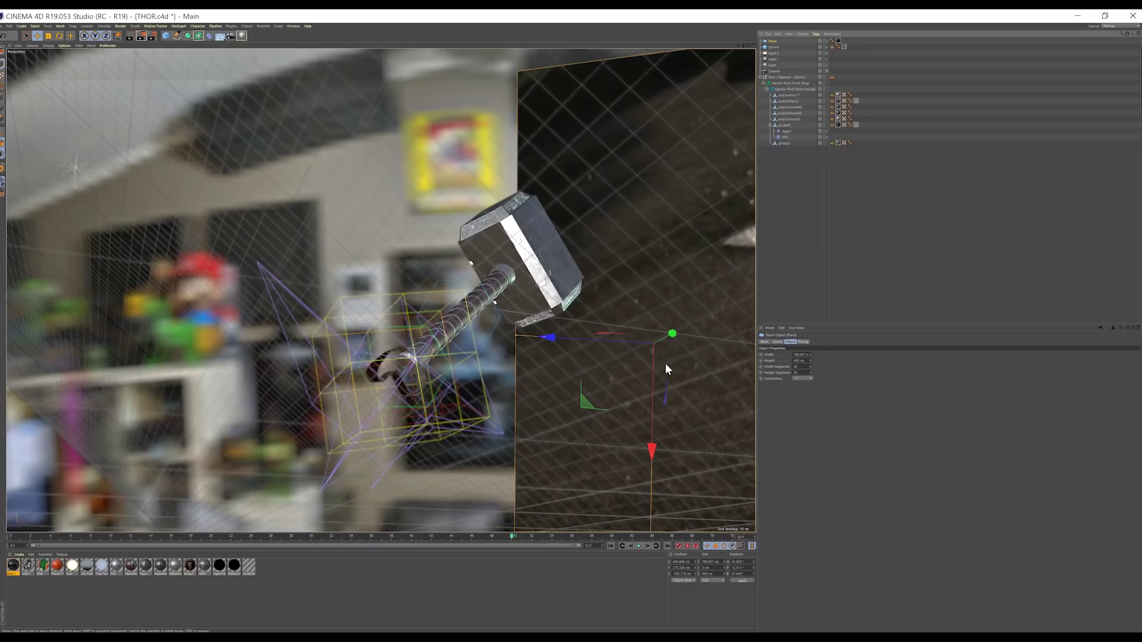
# Examine the Reflectance settings of the plane's black material and render the view.
pyautogui.doubleClick(14, 572)
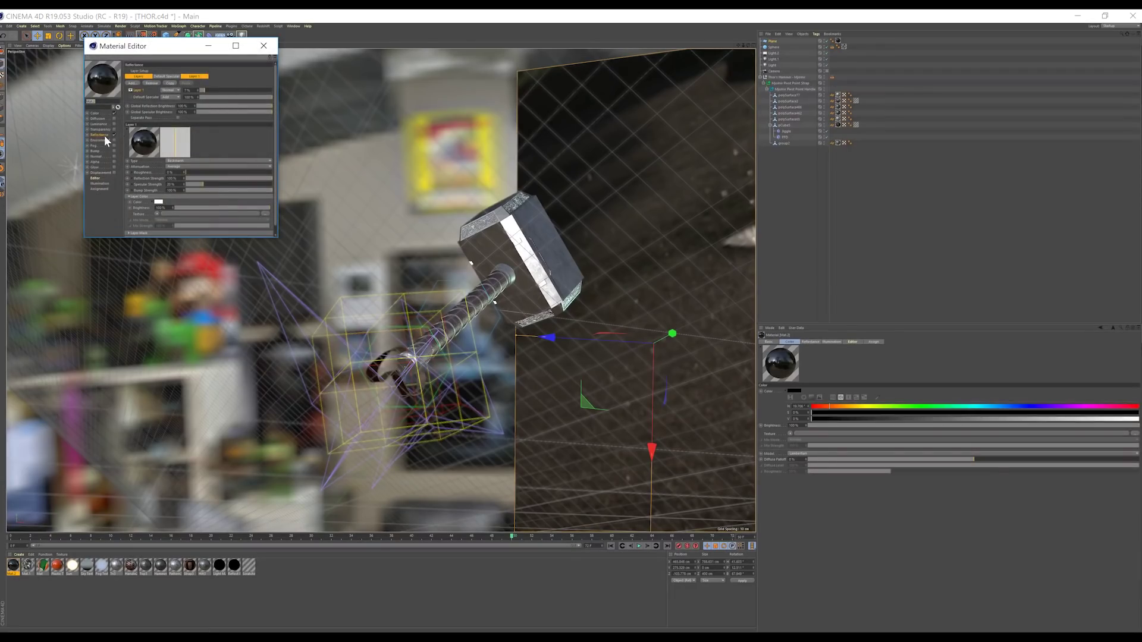
pyautogui.click(264, 45)
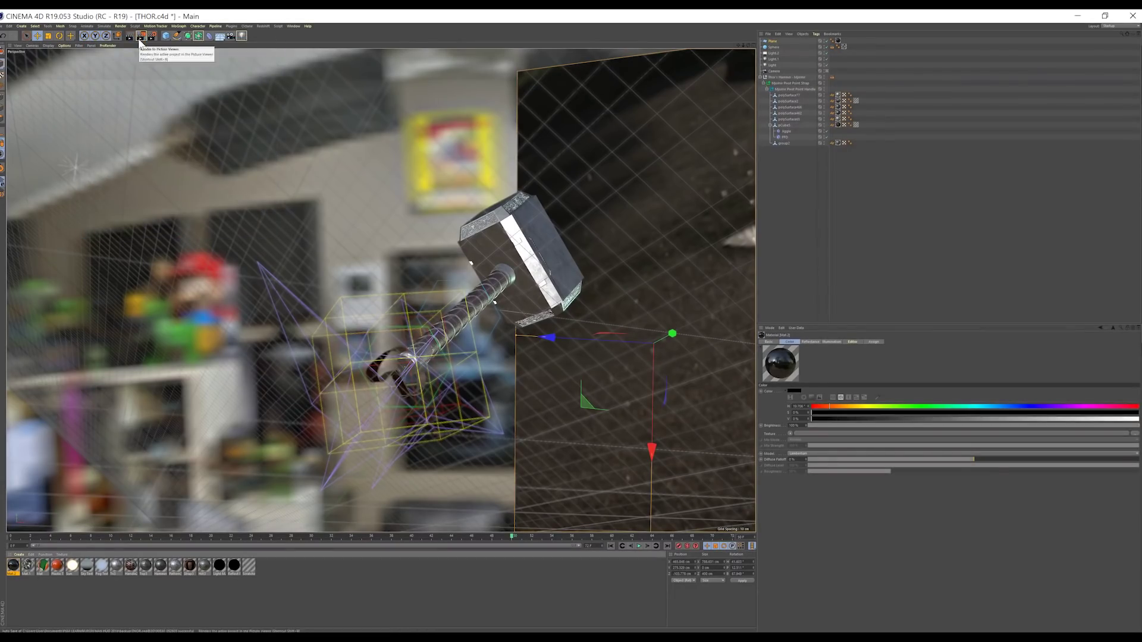
pyautogui.click(129, 36)
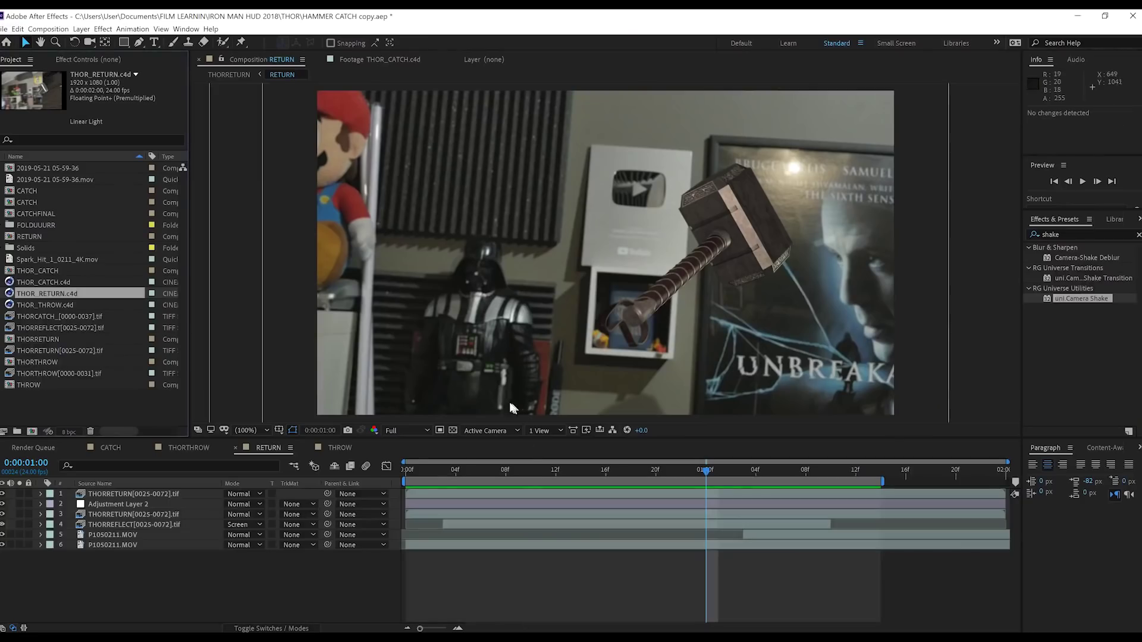
# Inspect the THORREFLECT layer, the lower THORRETURN layer and the upper THORRETURN layer in isolation, one after another.
pyautogui.click(19, 524)
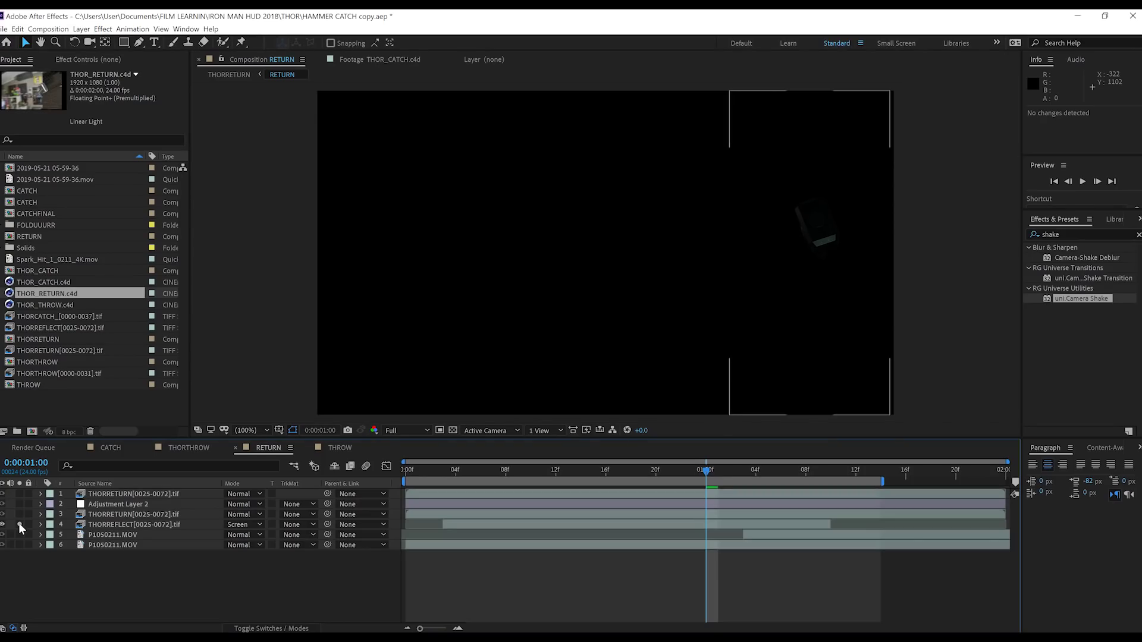
pyautogui.click(19, 525)
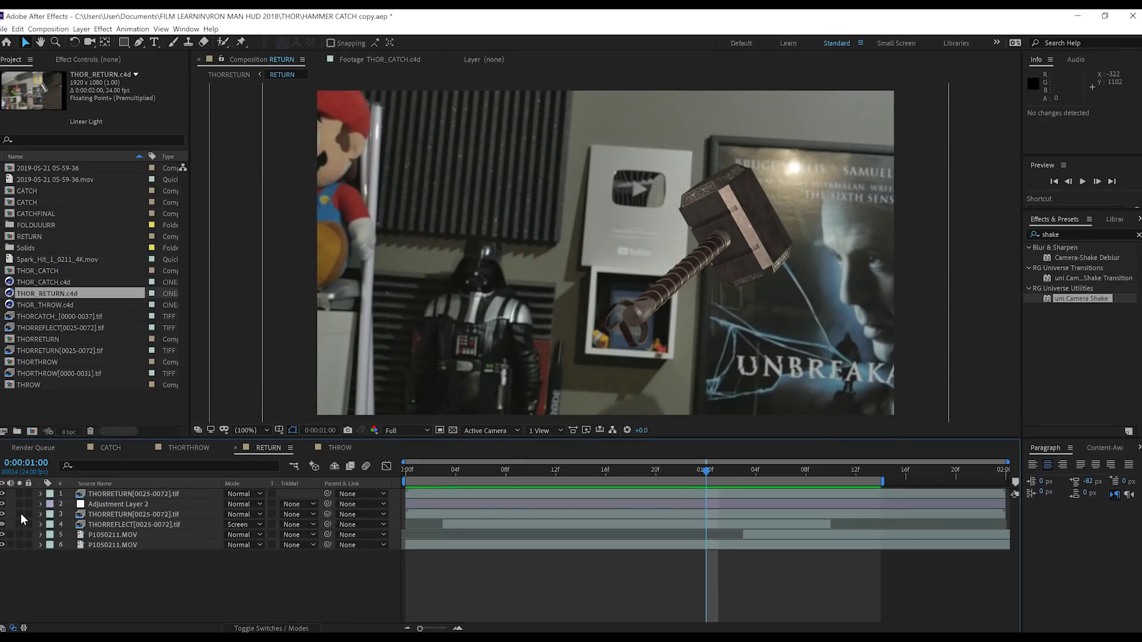
pyautogui.click(19, 514)
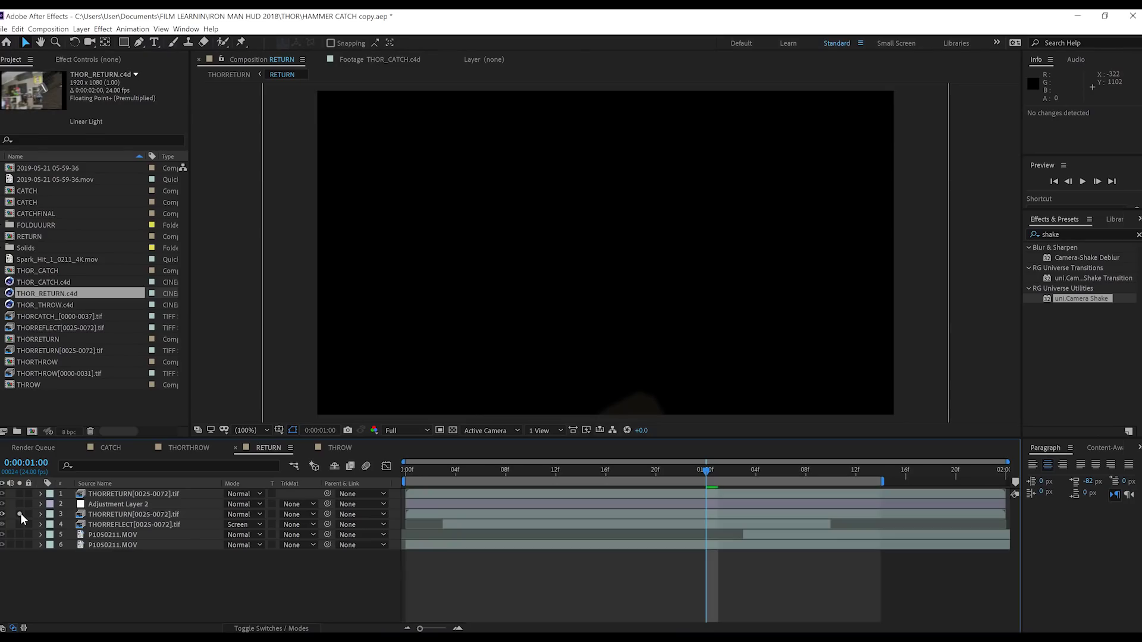
pyautogui.click(19, 514)
pyautogui.click(20, 492)
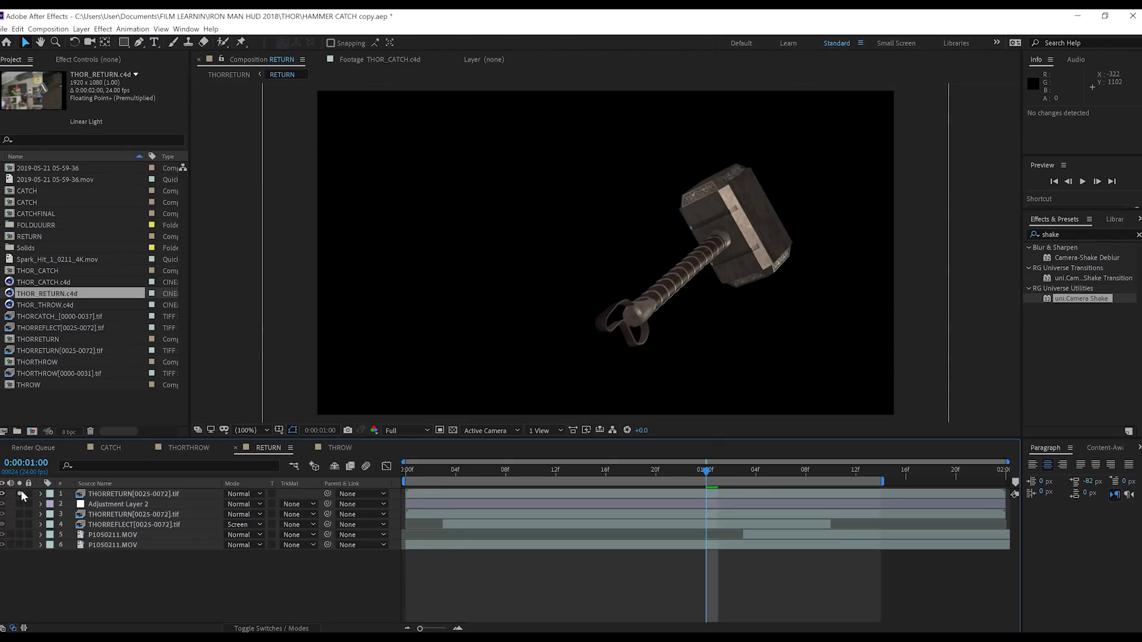
pyautogui.click(21, 492)
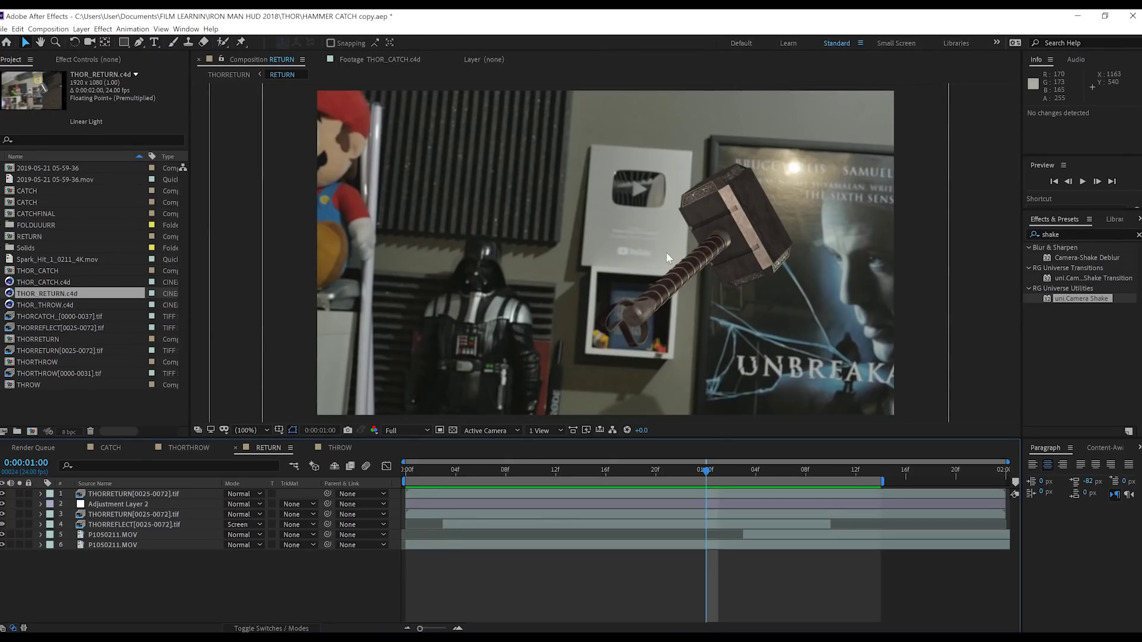
# Play the RETURN composition from its first frame, and open the first channel under Cool People on The Blast's YouTube page.
pyautogui.click(405, 471)
pyautogui.press('space')
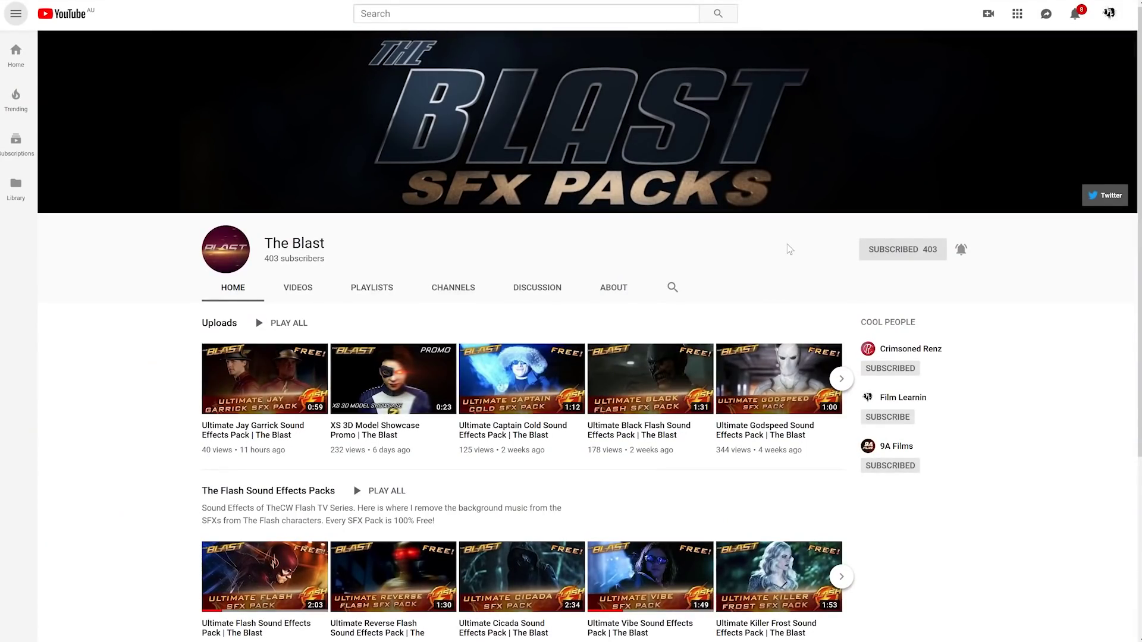
pyautogui.click(928, 350)
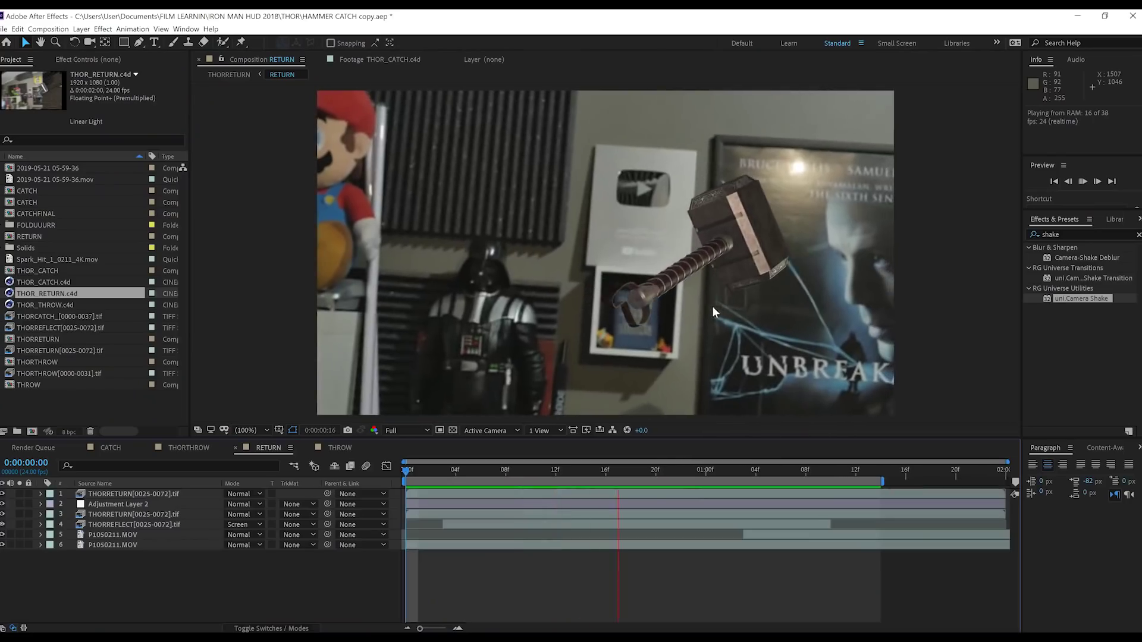
# Switch to the CATCH composition, play it from the first frame, and stop the playback.
pyautogui.click(111, 448)
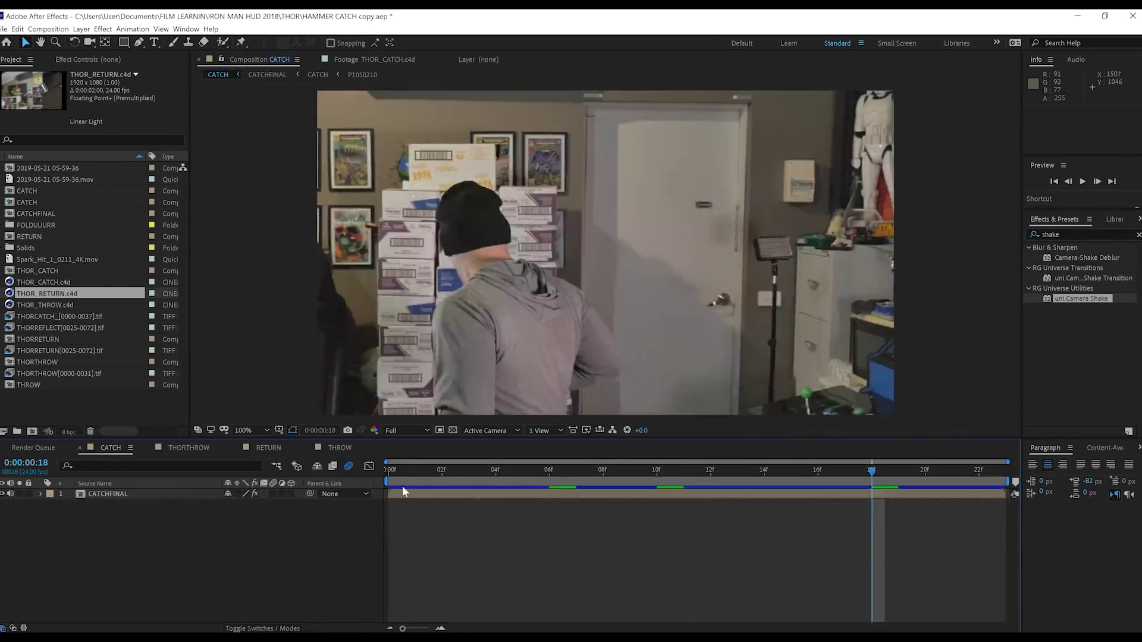
pyautogui.click(388, 472)
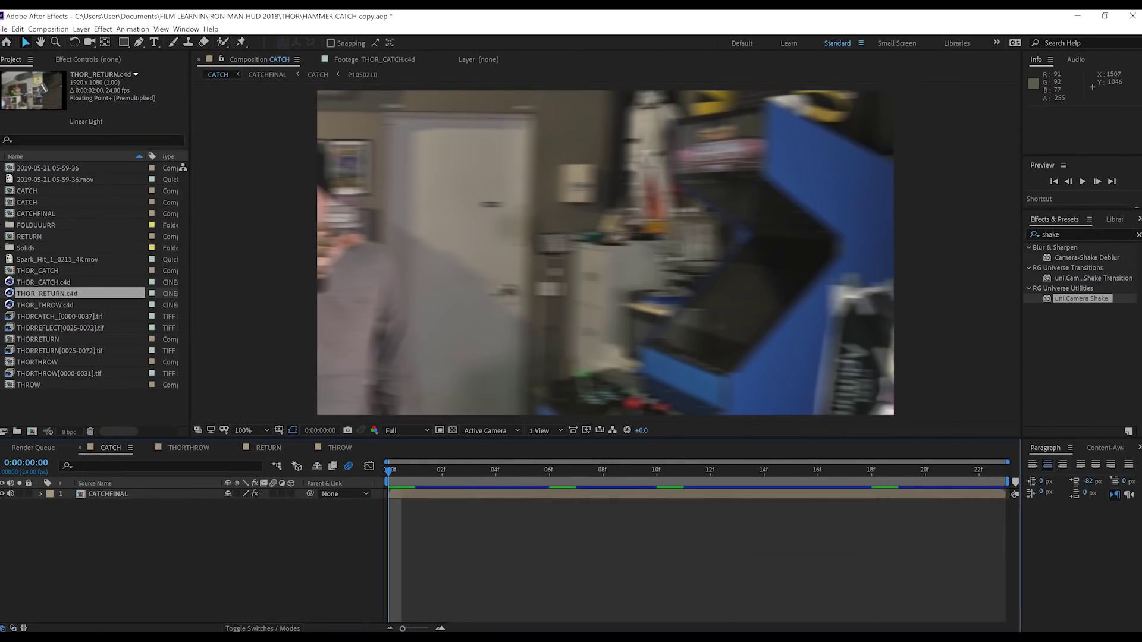
pyautogui.press('space')
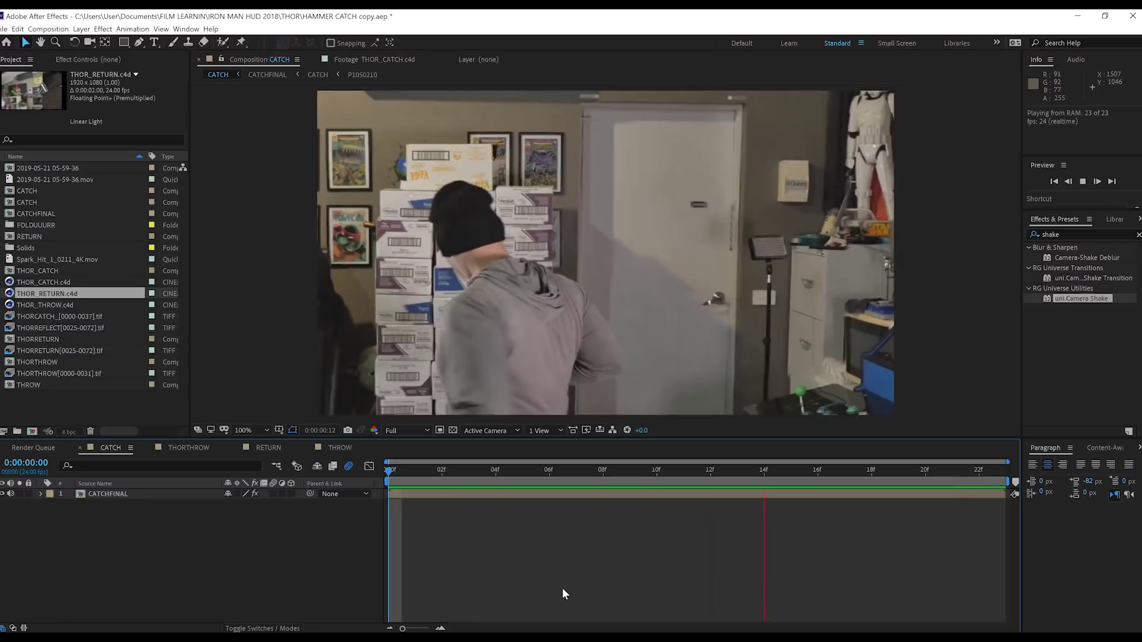
pyautogui.press('space')
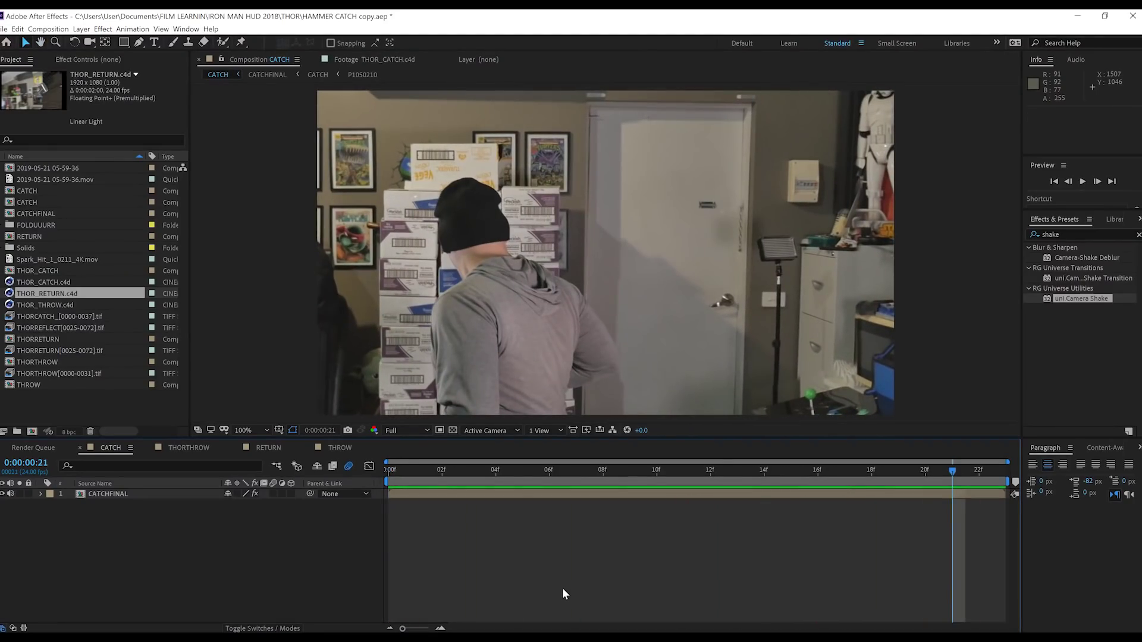